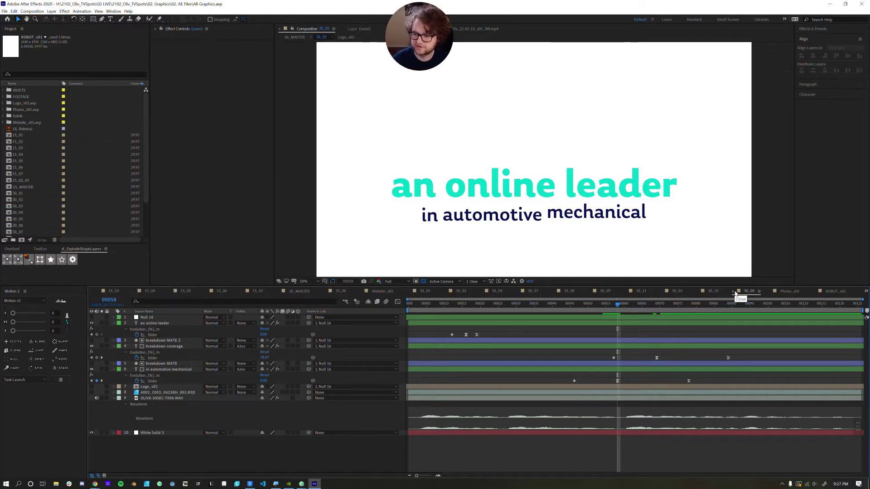
Preview the "an online leader" text animation in the After Effects composition as a reference.
click(565, 305)
key(KP_0)
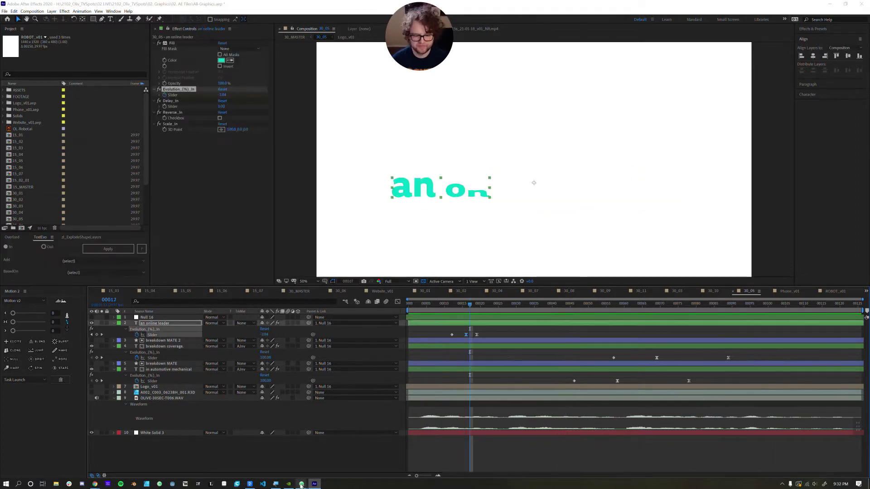
Switch to Cavalry, create a new composition named "Text 1 Tutorial" and open it.
mouse_move(302, 484)
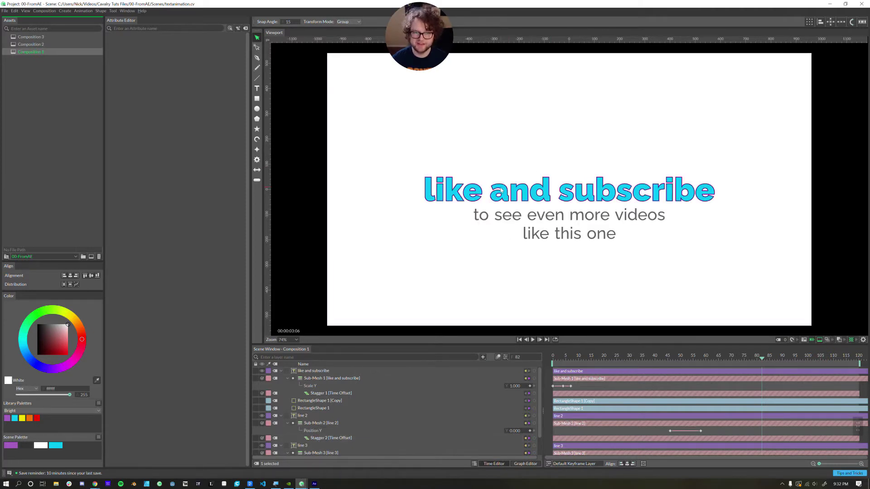
click(92, 257)
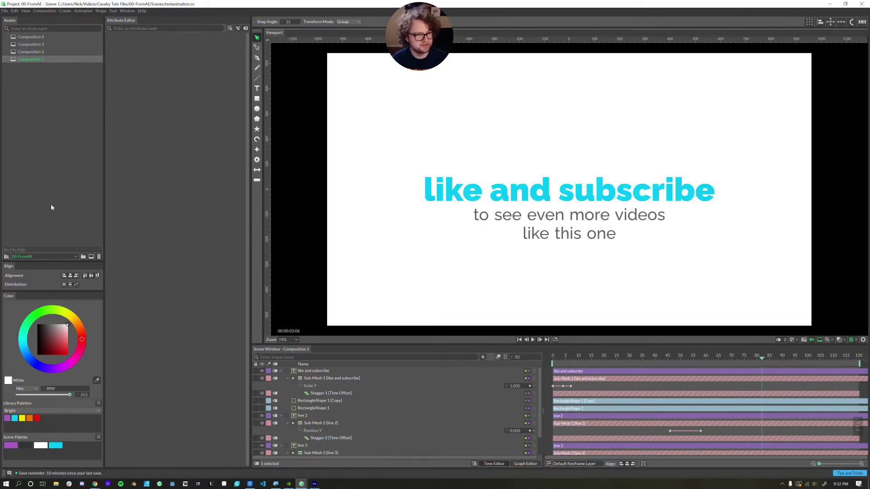
click(25, 37)
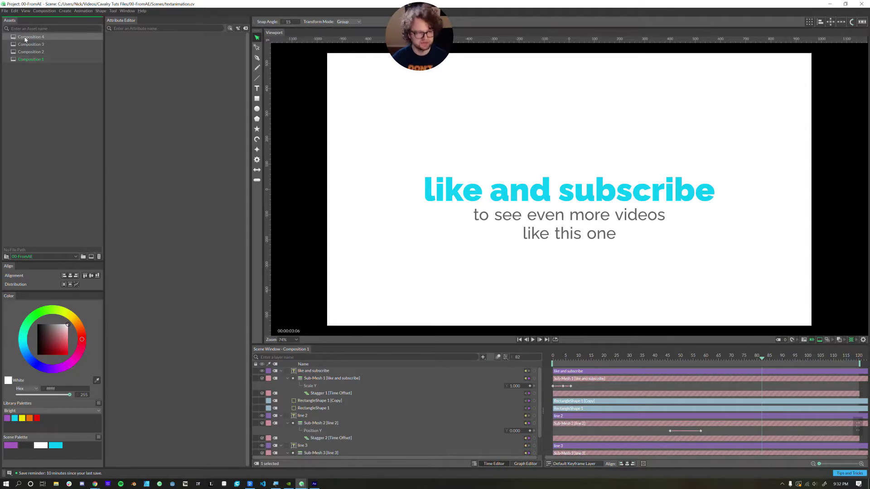
key(Return)
text(Text 1)
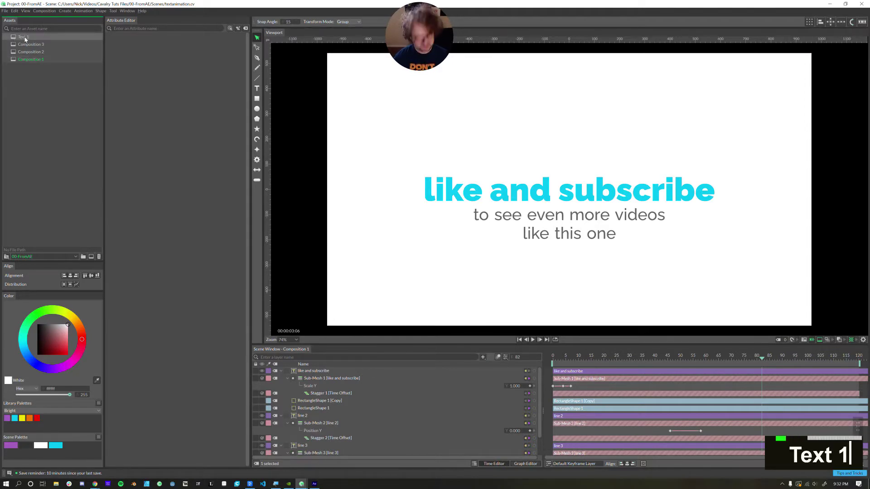
text( Tutorial)
key(Return)
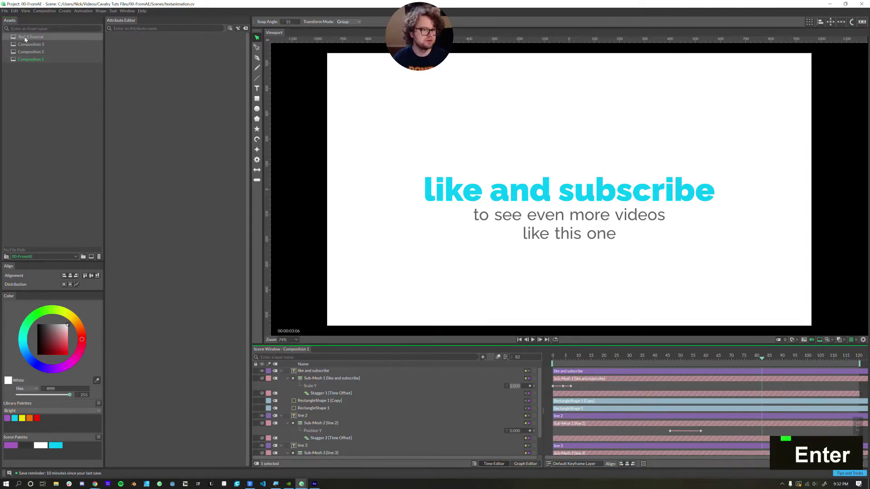
double_click(25, 38)
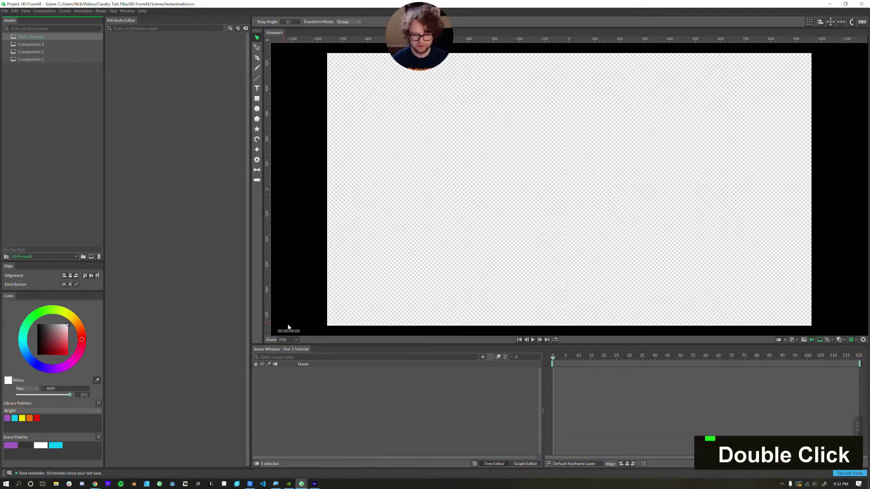
Add a text shape with Centre alignment and Middle vertical alignment.
alt+click(257, 88)
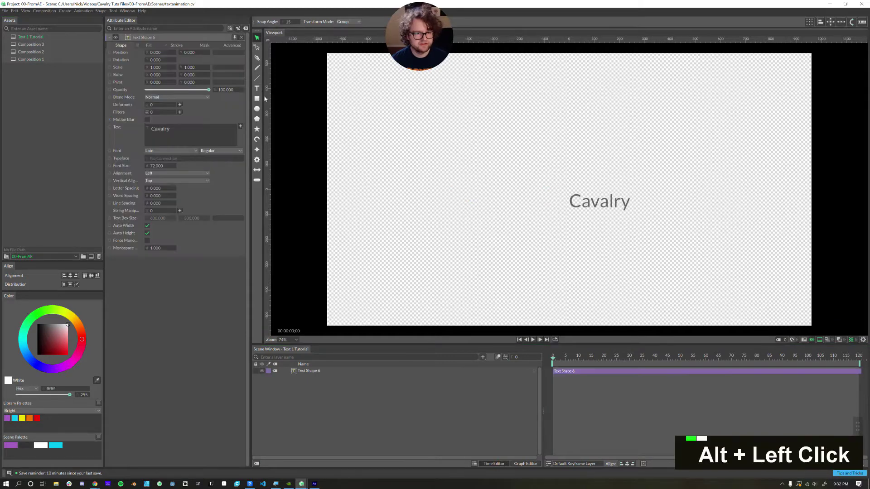
click(172, 173)
click(158, 183)
double_click(154, 181)
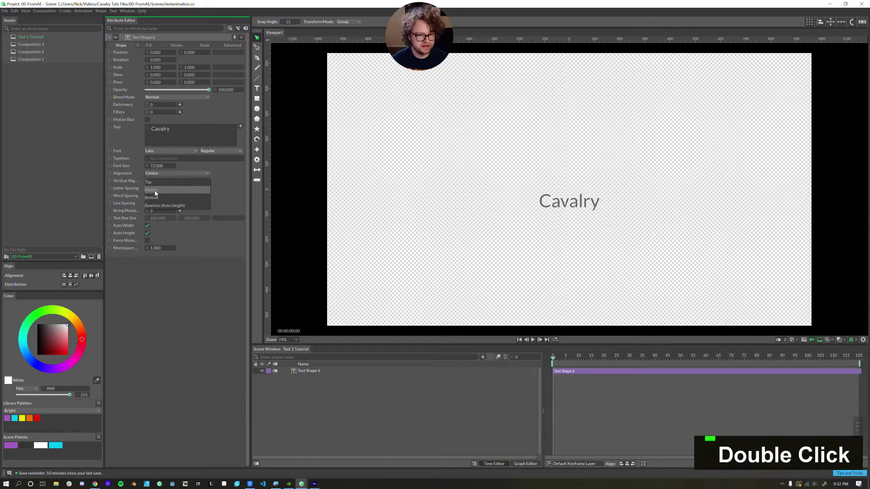
click(157, 189)
Enlarge the text to a font size of 238 and set its font to Raleway Black.
drag(154, 165, 176, 154)
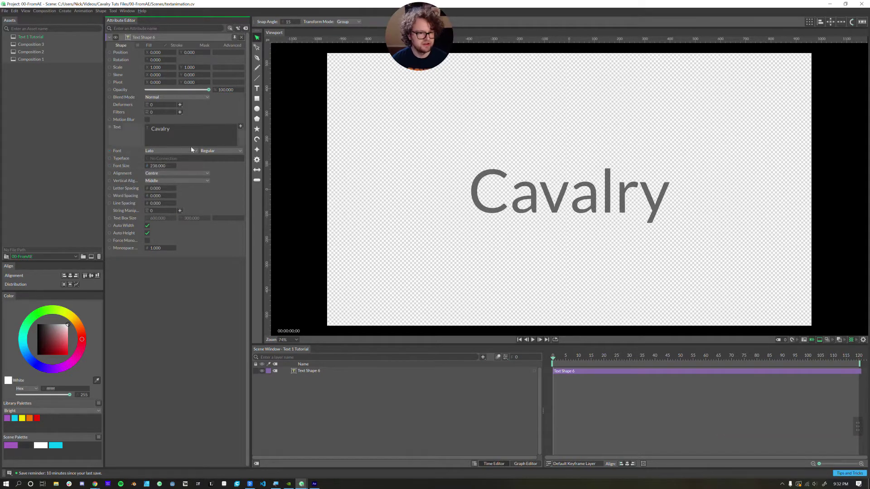
click(192, 152)
scroll(189, 231, down, 3)
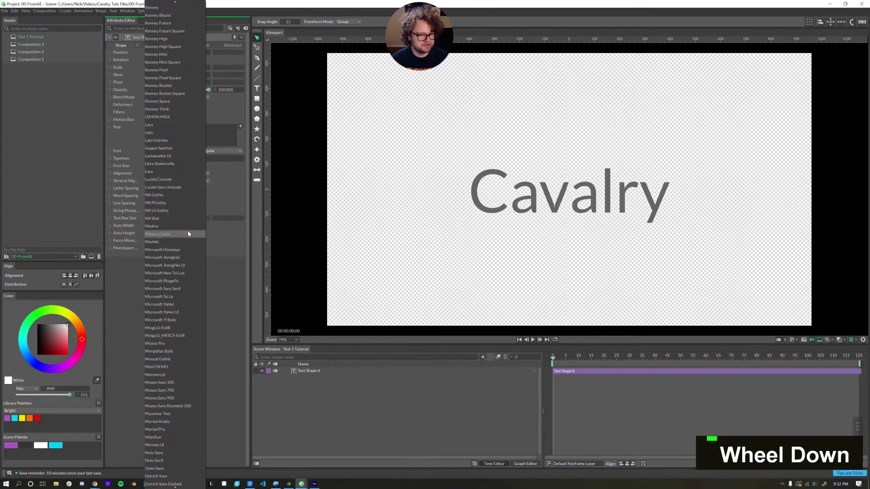
scroll(188, 233, down, 13)
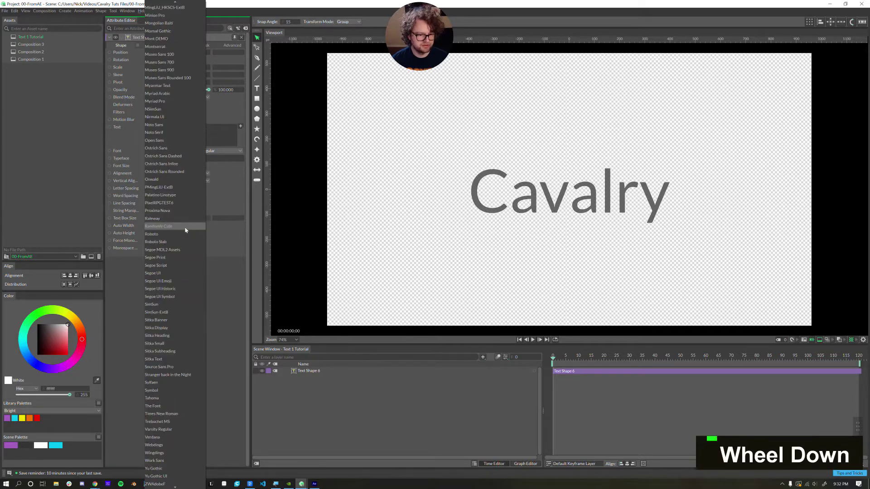
click(177, 218)
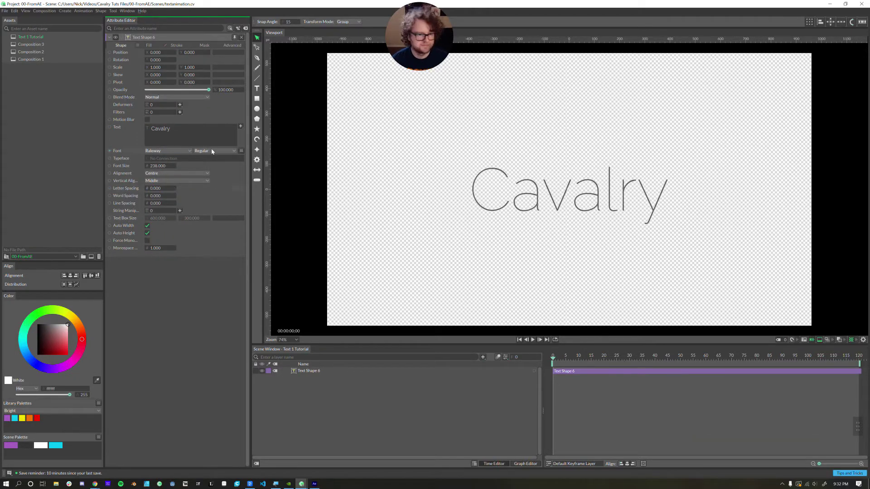
click(212, 151)
click(203, 176)
Replace the shape's text with "like and subscribe" and reduce its font size to 159.
double_click(166, 133)
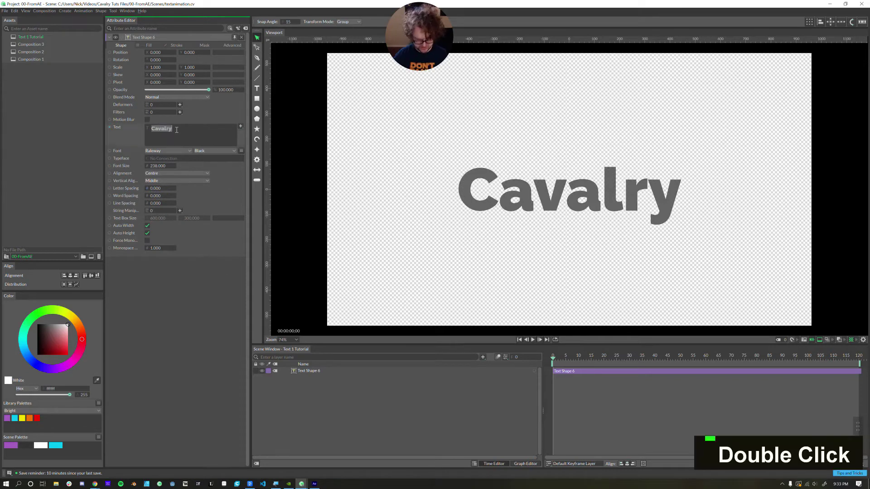
text(like and subscribe)
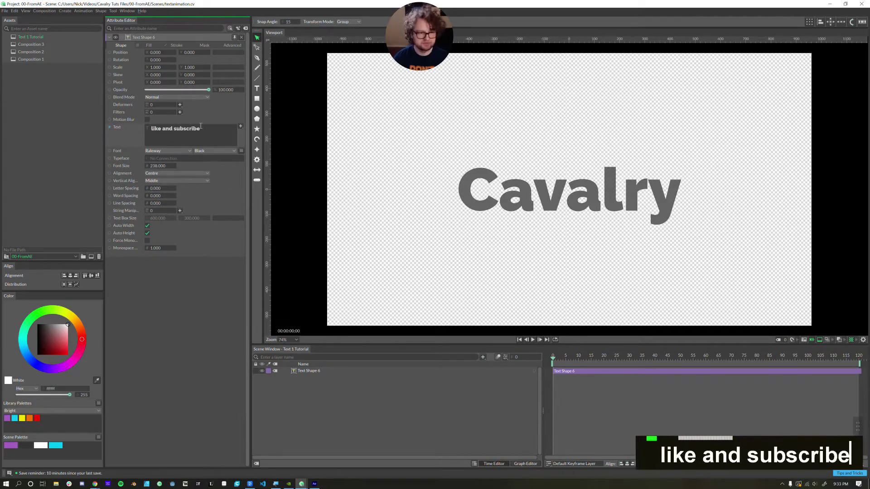
scroll(200, 126, right, 1)
drag(161, 165, 139, 167)
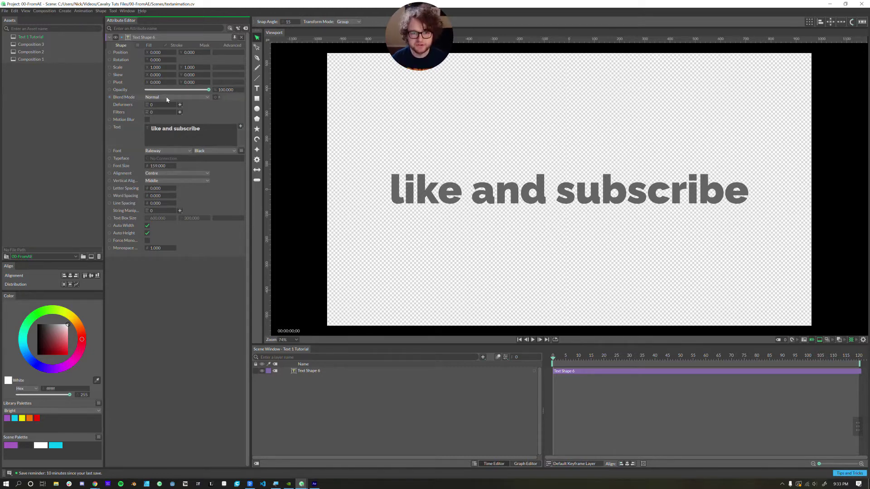
Add a Sub-Mesh deformer to the text shape and open its attributes.
click(179, 104)
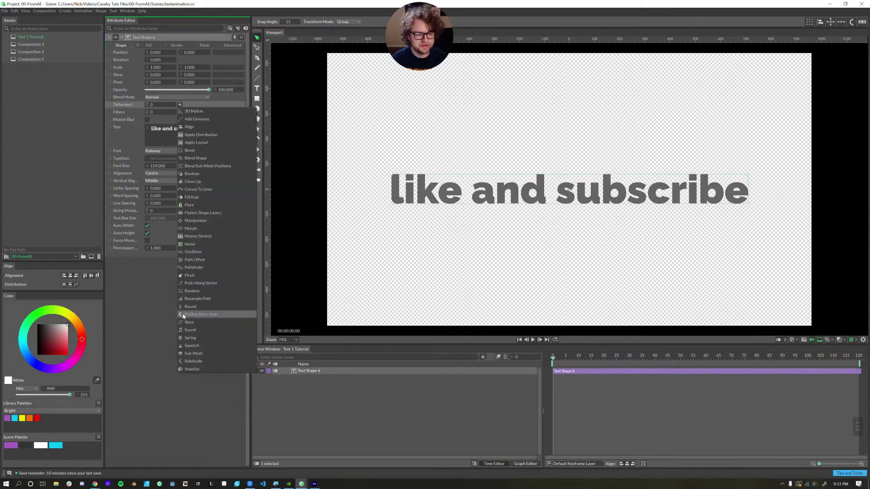
click(194, 354)
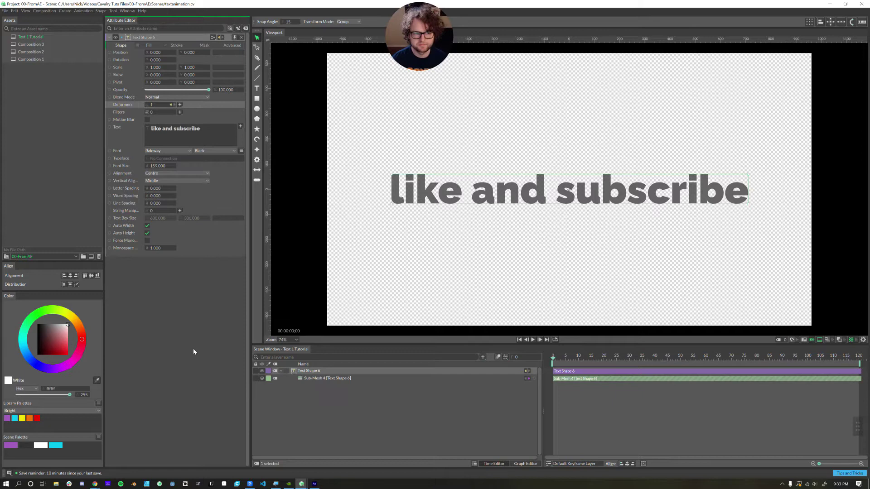
double_click(301, 380)
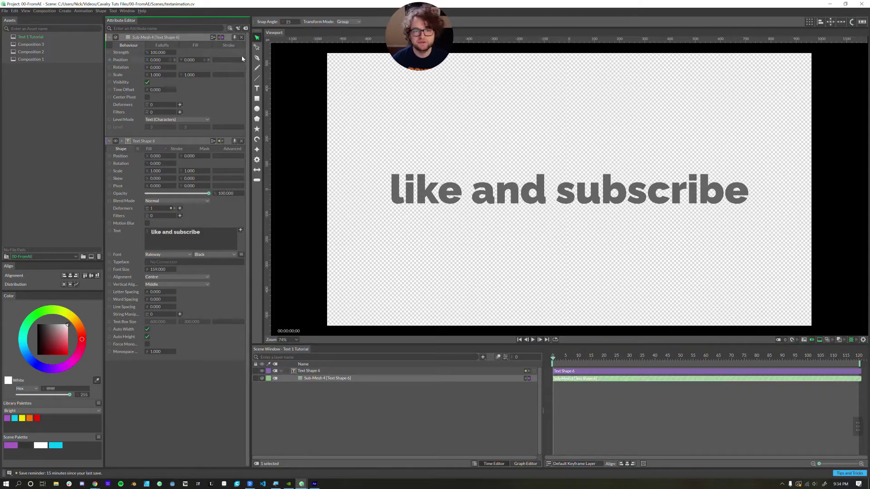
Keyframe the Sub-Mesh's Scale Y at frame 0 with a value of 0.
click(204, 75)
double_click(184, 76)
text(0)
key(Return)
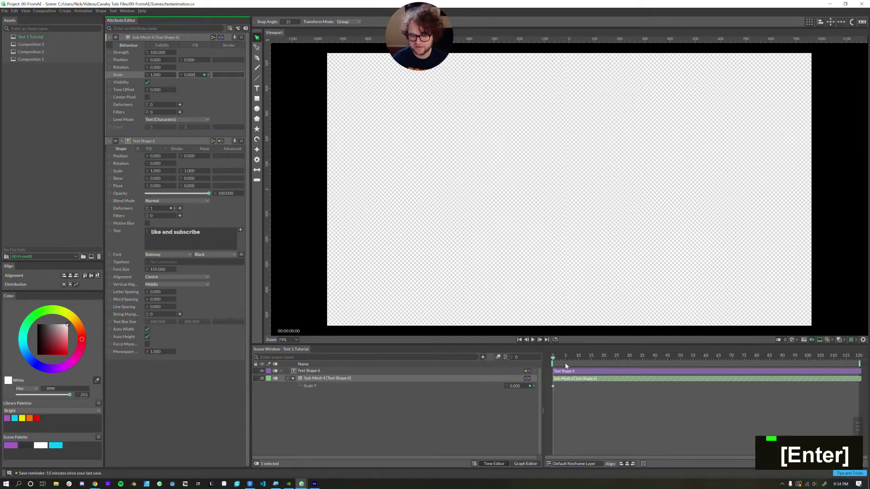
Add a Scale Y keyframe of 1.05 to the Sub-Mesh at frame 4.
drag(556, 357, 564, 359)
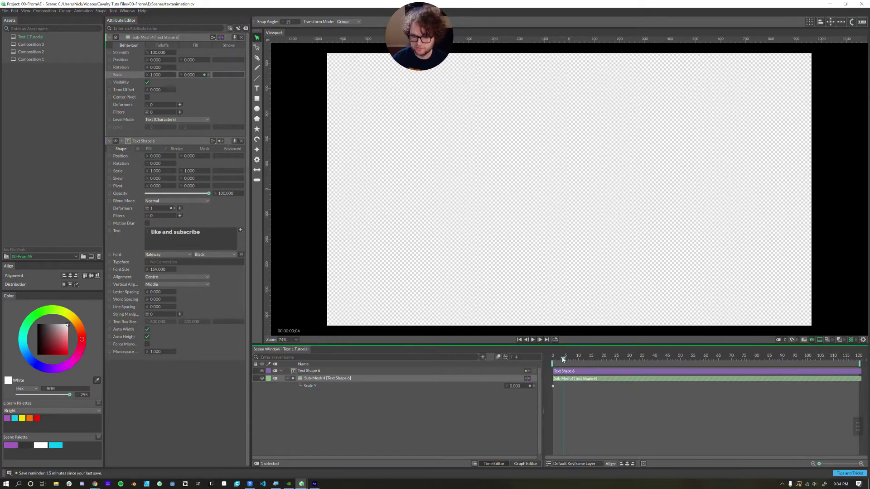
double_click(515, 386)
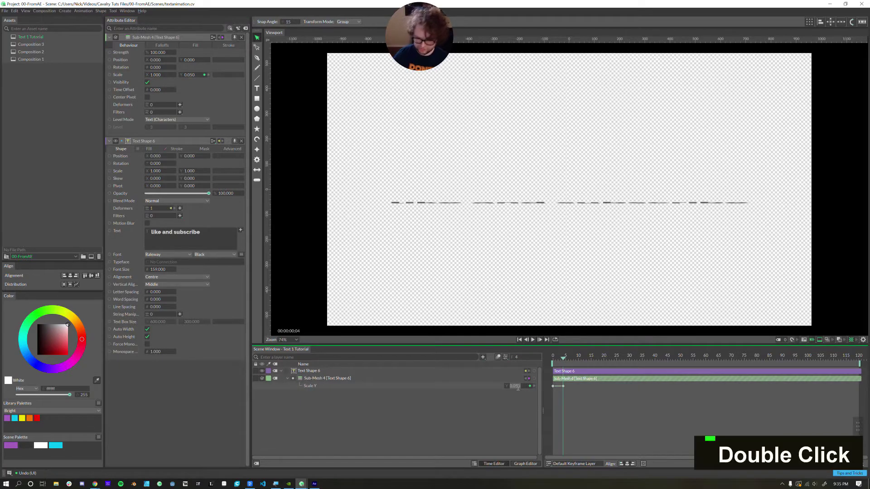
text(1.05)
key(Return)
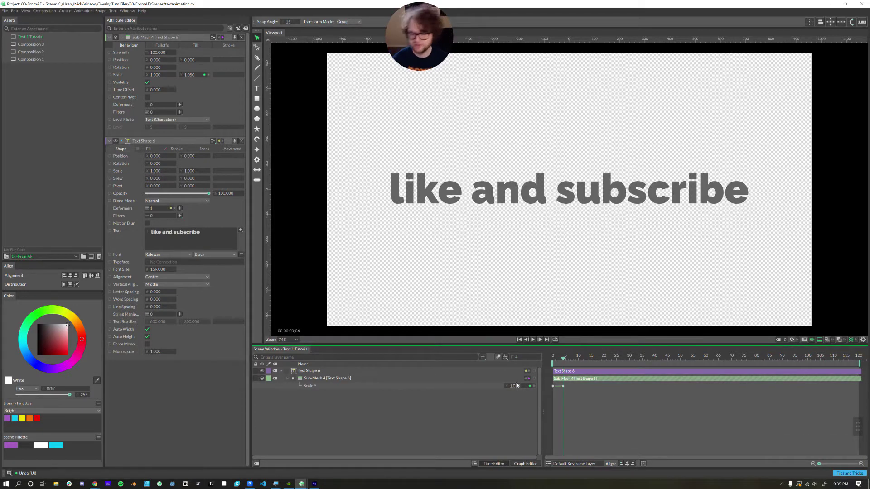
Add a Scale Y keyframe of 1 to the Sub-Mesh three frames further on, at frame 7.
key(ctrl+Right)
key(ctrl+Right)
key(ctrl+Right)
click(518, 386)
text(1)
key(Return)
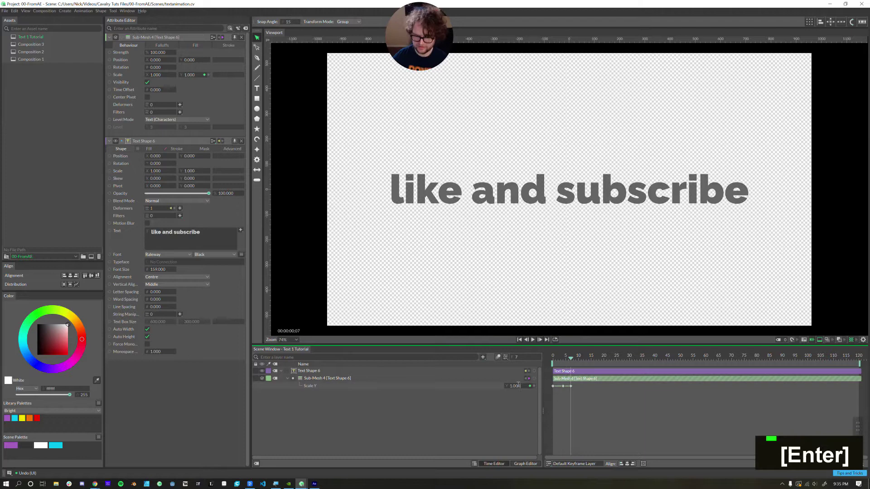
Play the scale animation from the start of the composition to check it.
key(Home)
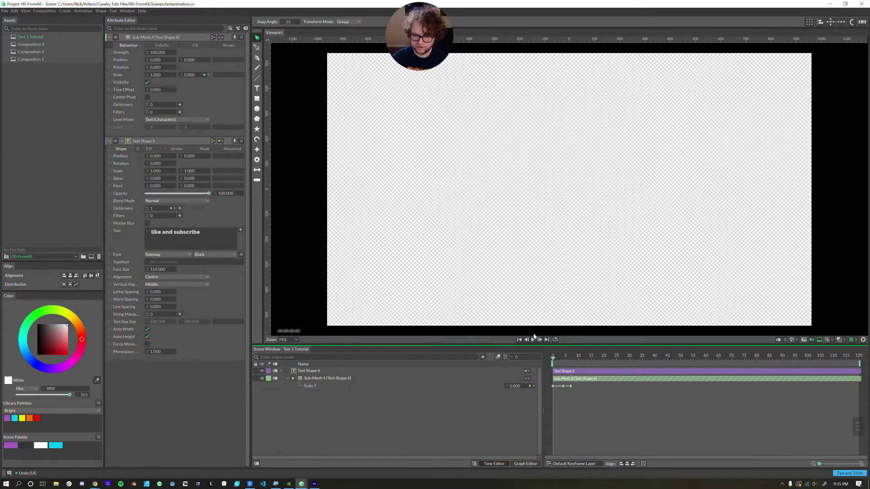
click(533, 339)
click(533, 340)
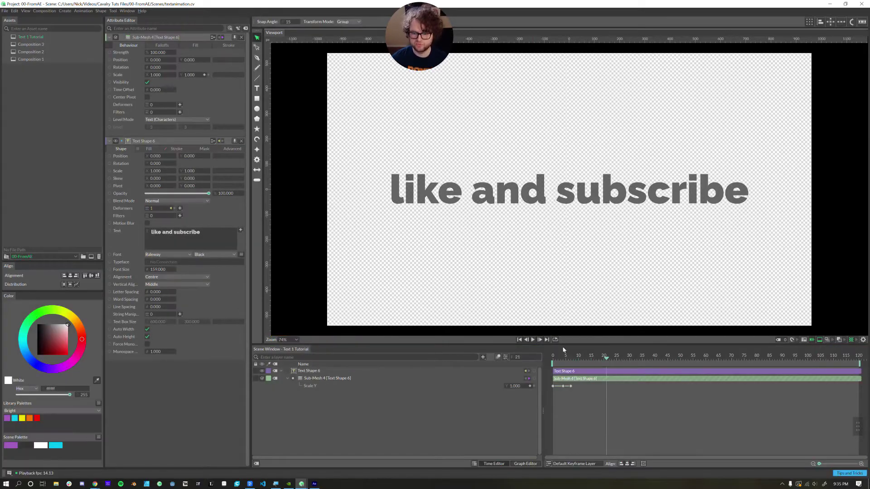
At frame 2, try a Time Offset of 3 on the Sub-Mesh and reset it to 0.
drag(561, 361, 558, 360)
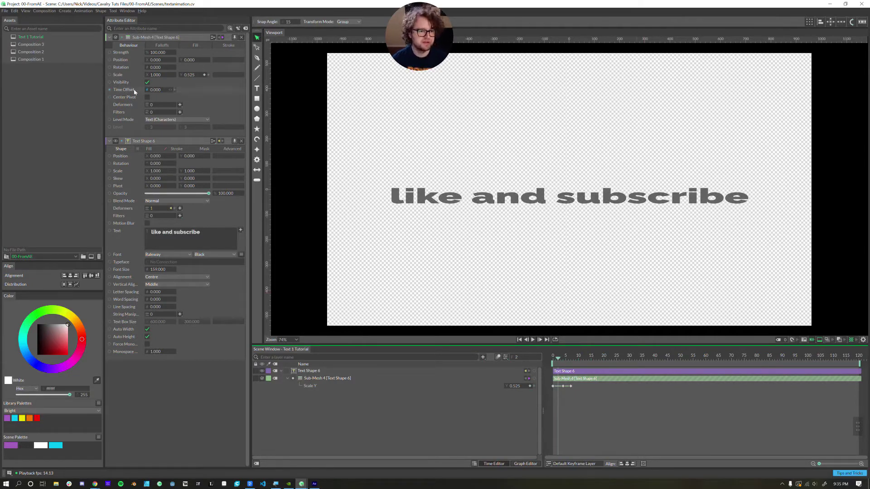
drag(158, 86, 158, 94)
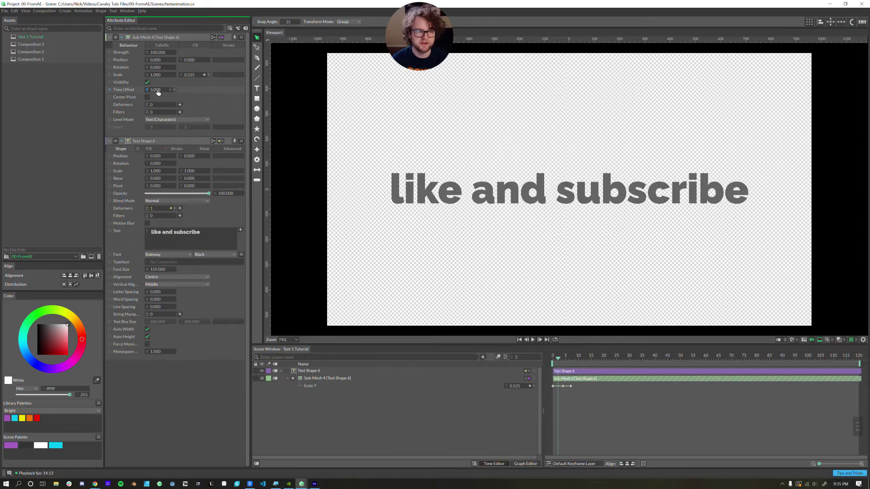
click(158, 92)
text(0)
key(Return)
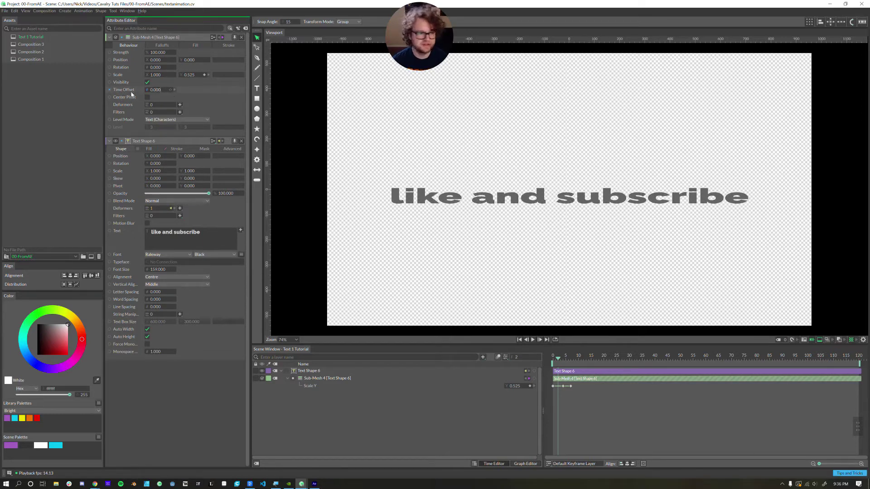
Add a Stagger behaviour to the Sub-Mesh's Time Offset.
right_click(132, 93)
mouse_move(147, 109)
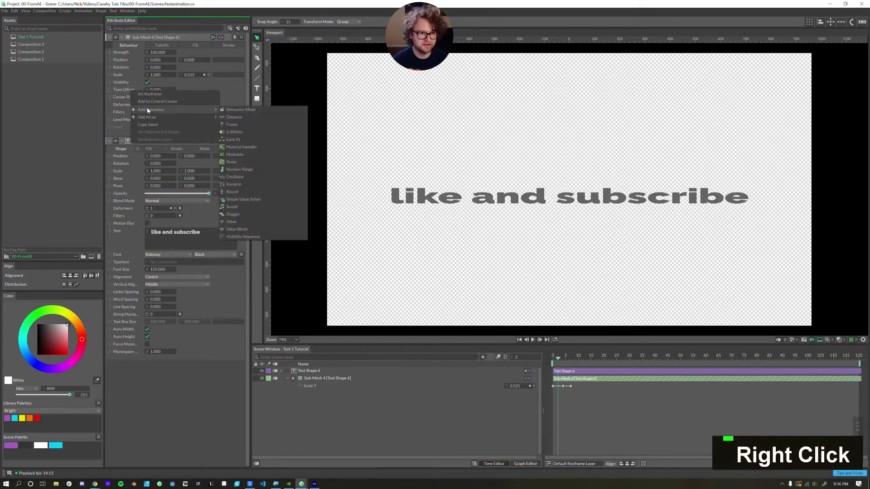
click(229, 215)
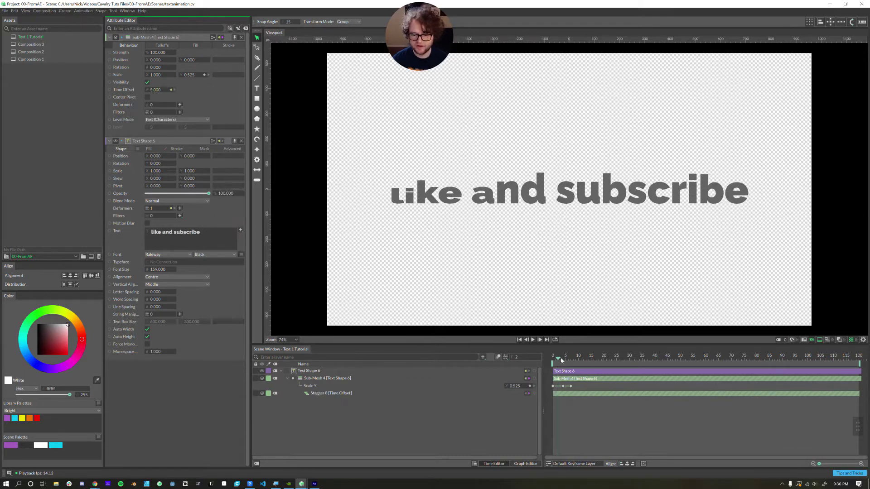
Preview the staggered text animation from frame 0 and examine the Stagger's attributes.
drag(561, 361, 553, 361)
click(534, 340)
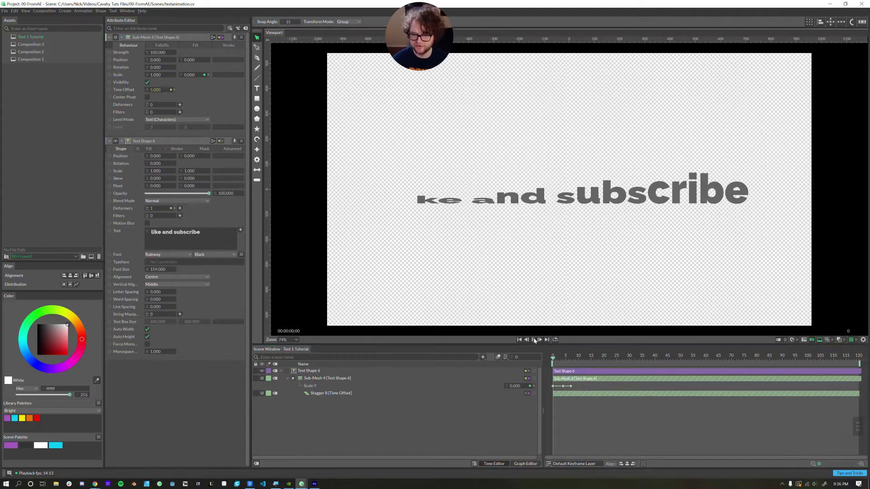
click(534, 341)
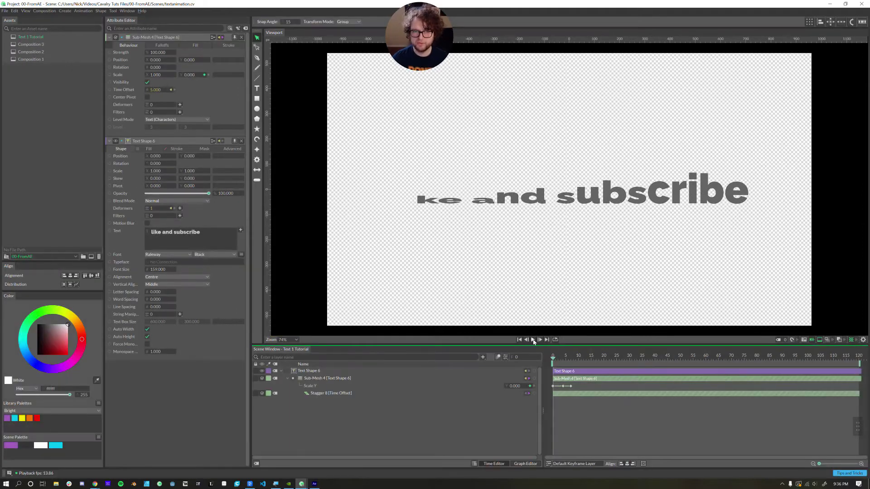
click(534, 340)
click(534, 342)
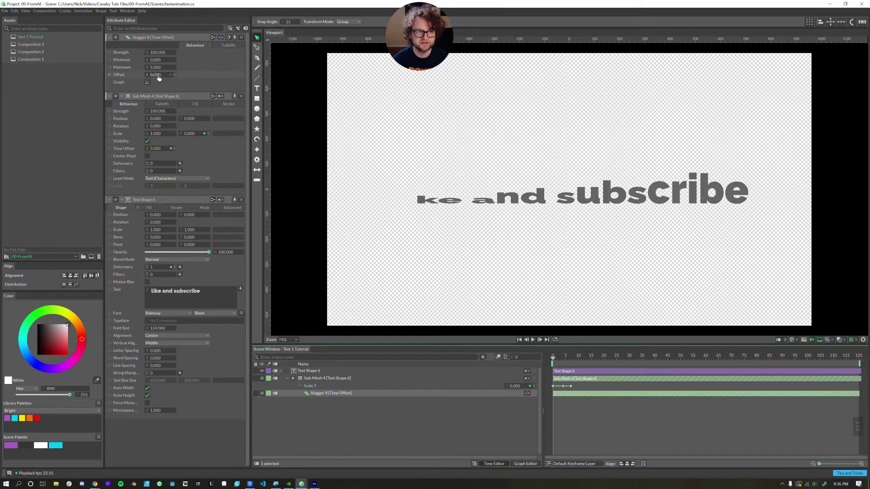
click(351, 426)
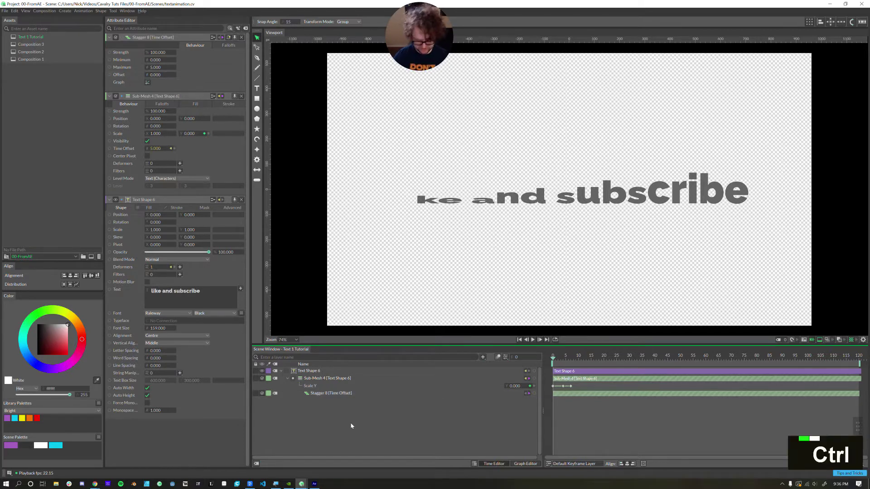
Add a Math utility and connect the Stagger's Maximum to its First value.
key(ctrl+t)
text(math)
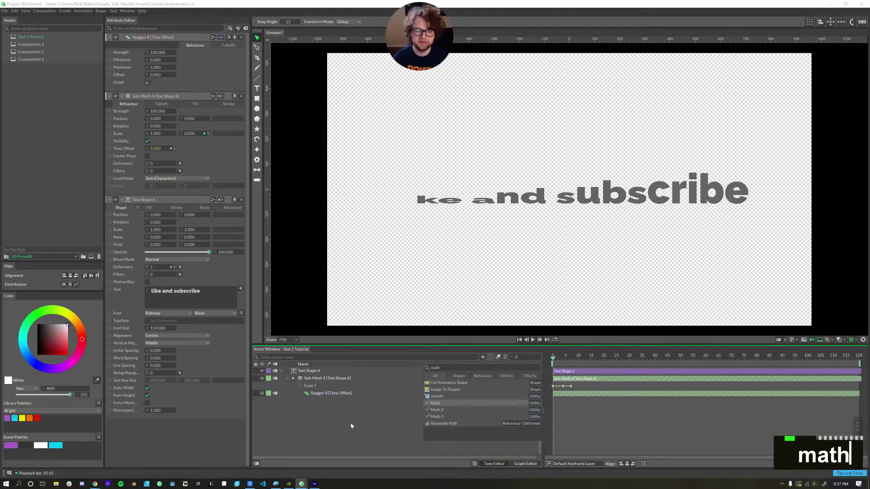
key(Return)
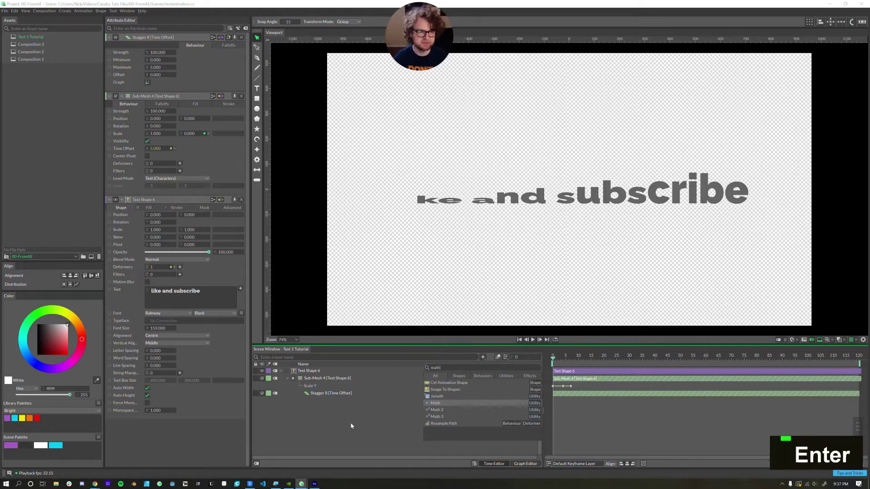
double_click(132, 45)
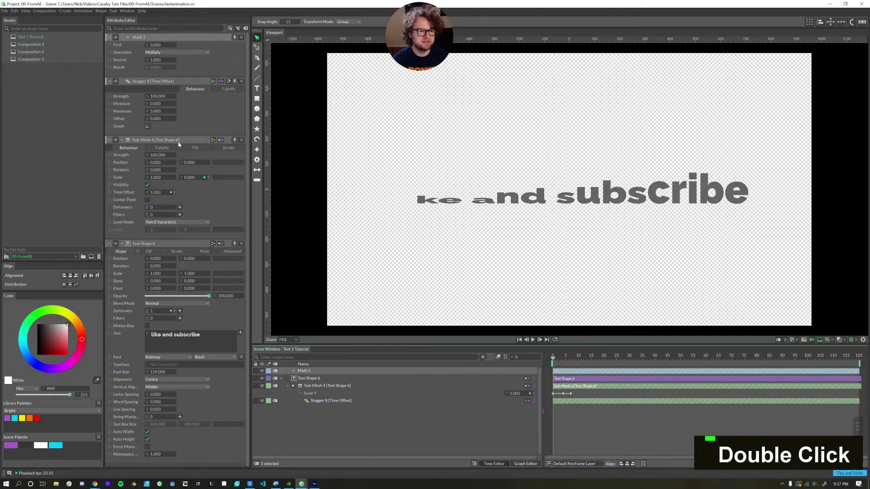
drag(110, 112, 119, 46)
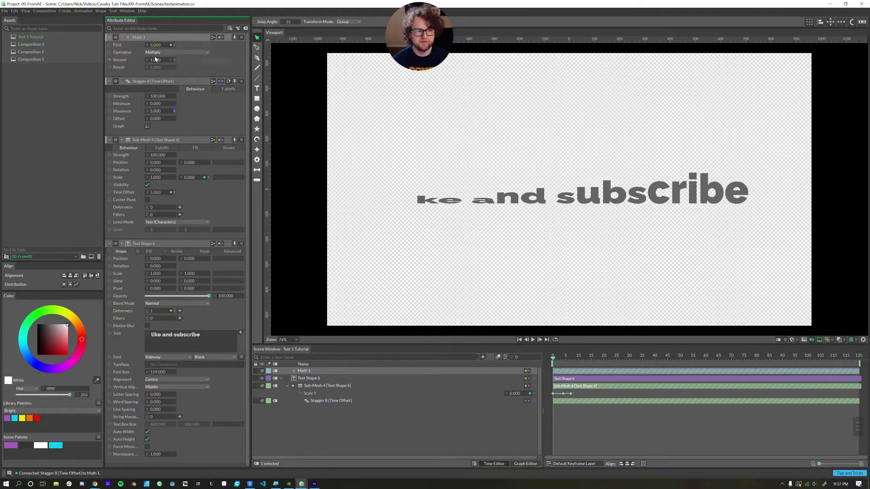
Set the Math utility's Second value to -1 and connect the Math output to the Stagger's Offset.
text(-1)
key(Return)
click(129, 37)
drag(129, 37, 119, 119)
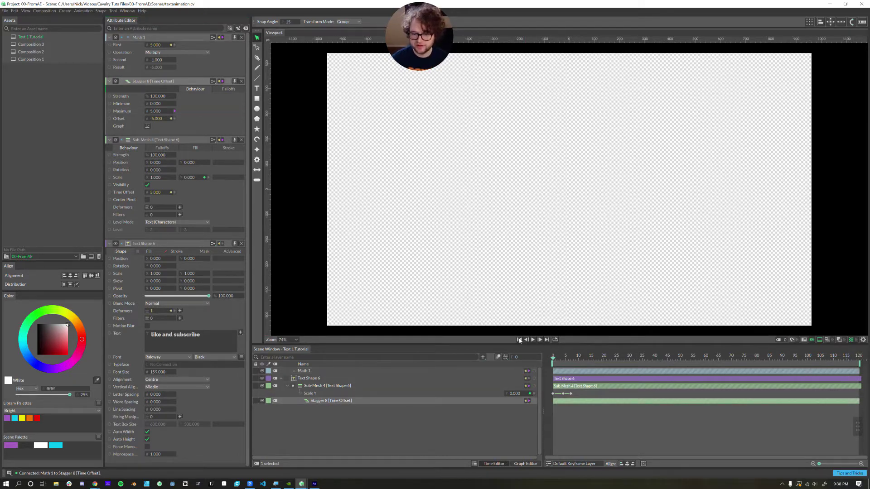
Preview the offset animation and shorten the playback range to end at about frame 33.
click(533, 340)
click(533, 339)
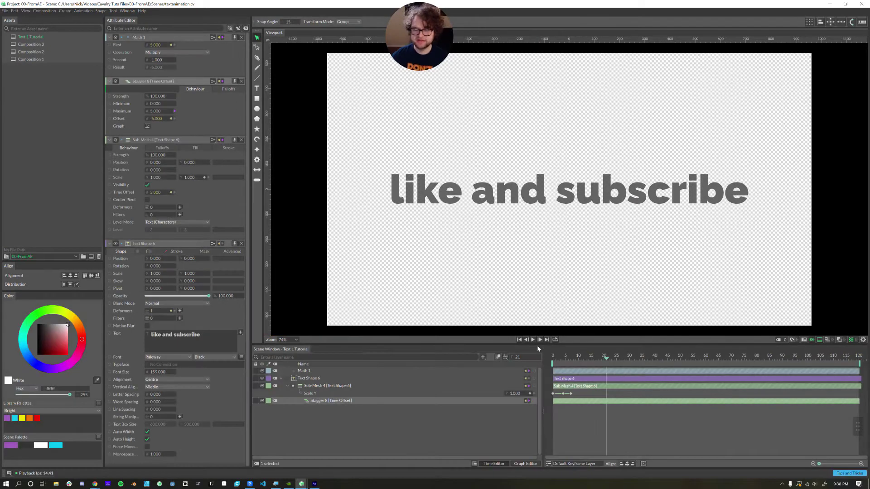
drag(624, 359, 637, 358)
drag(859, 364, 637, 363)
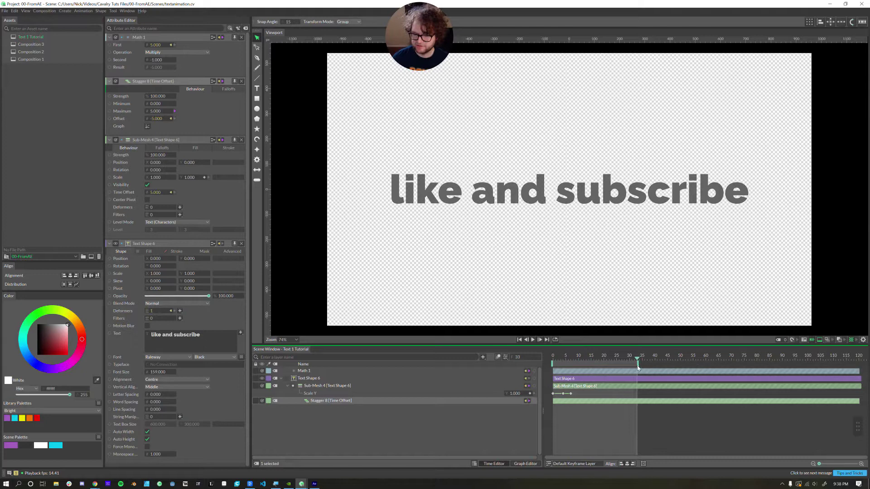
click(579, 359)
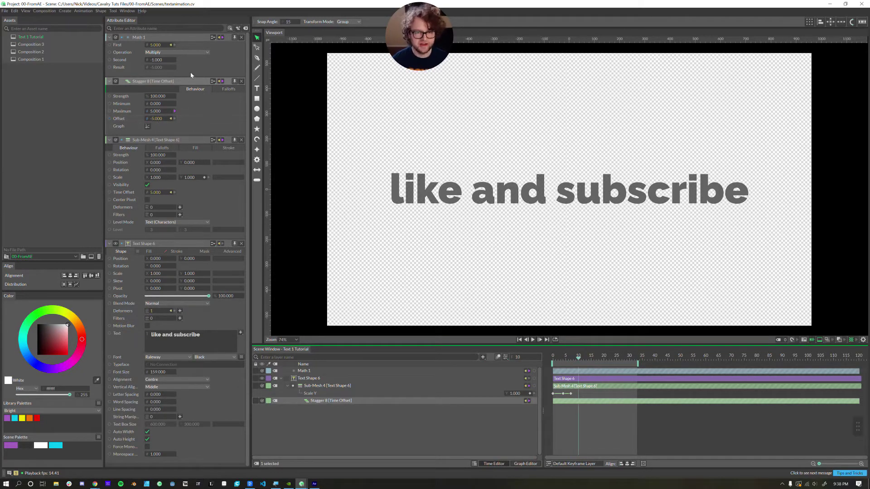
Try bending the Stagger's Graph upward with an added middle point and preview the eased stagger.
click(147, 126)
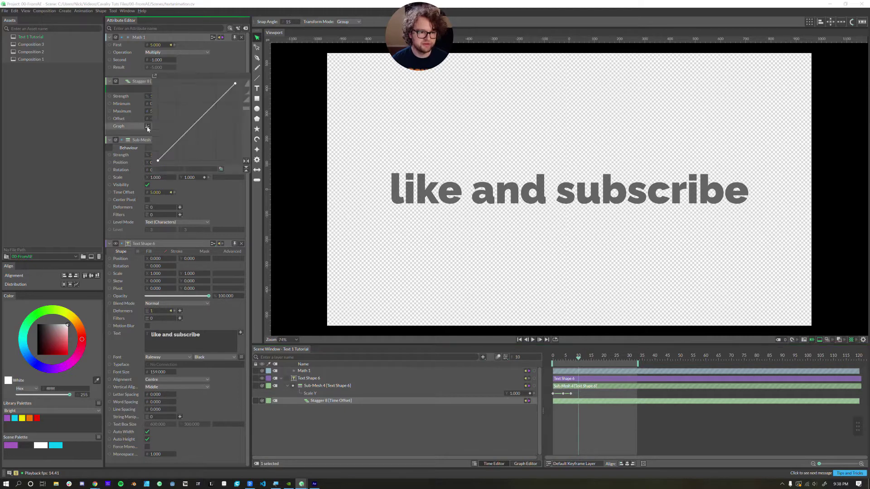
double_click(198, 123)
drag(203, 123, 183, 111)
double_click(532, 340)
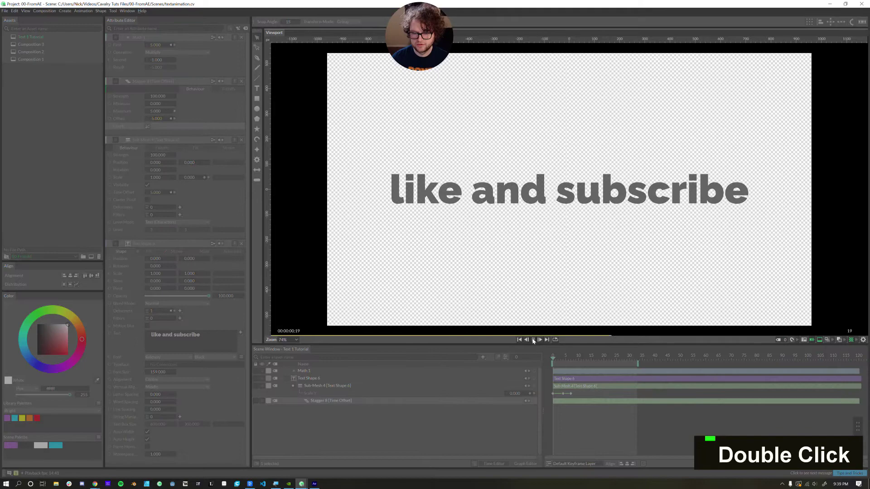
click(533, 339)
click(519, 340)
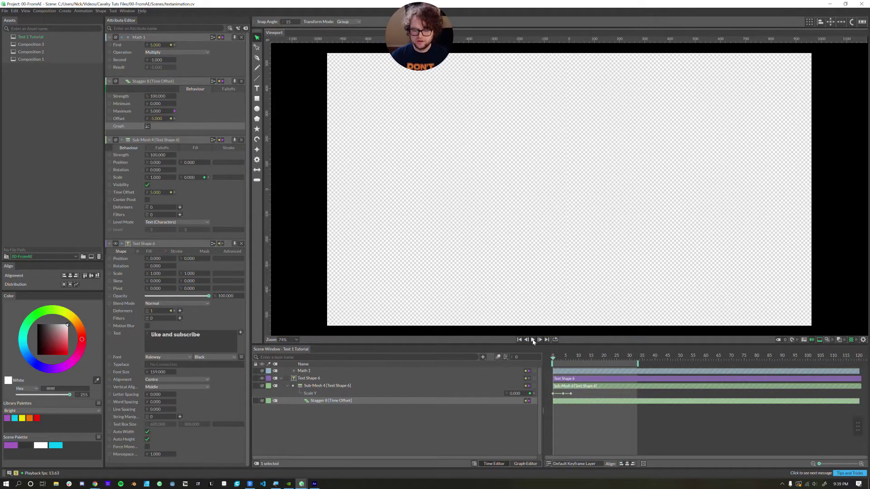
click(533, 341)
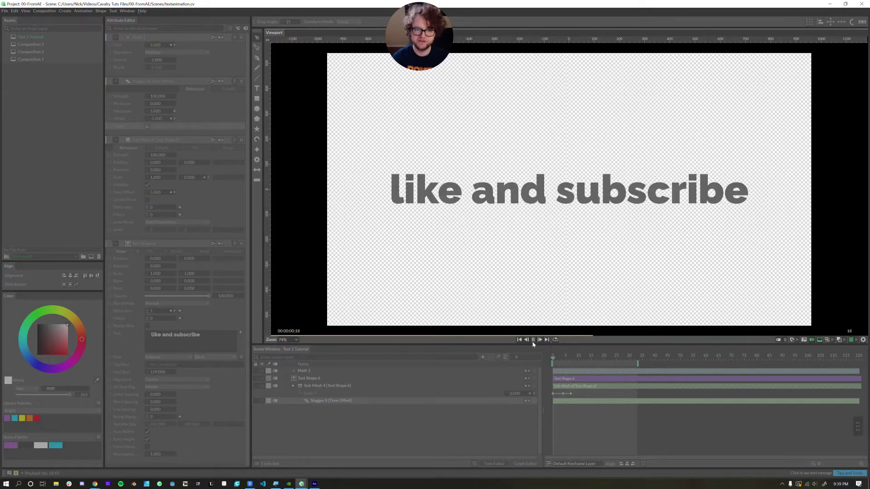
key(space)
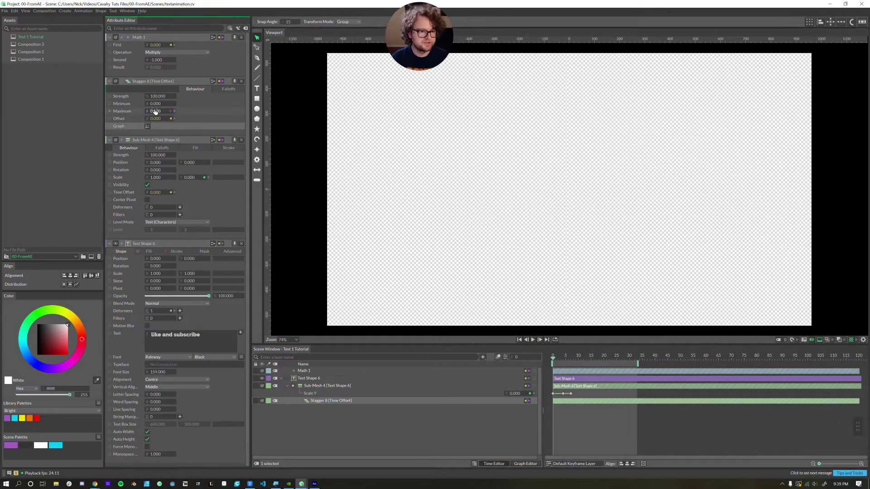
Set the Stagger's Maximum to 10 and preview the text animation.
double_click(155, 111)
text(10)
key(Return)
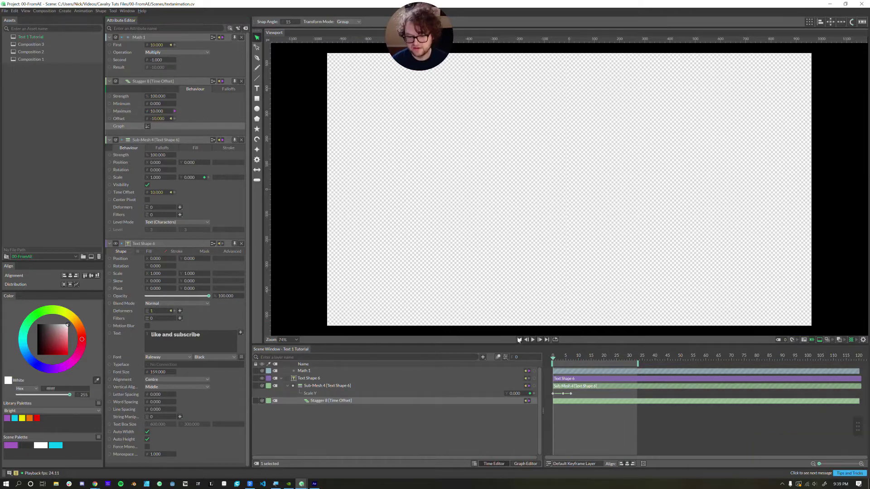
double_click(533, 339)
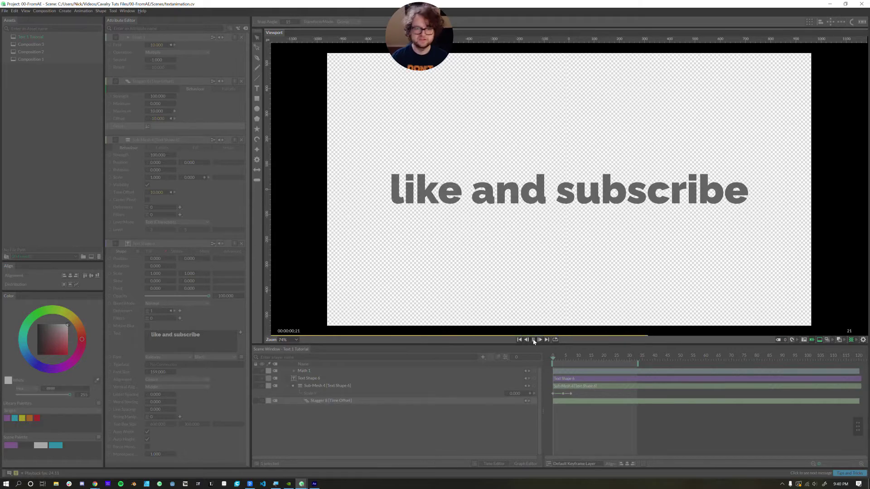
click(533, 340)
Delete the middle point of the Stagger's Graph, flip the line horizontally and preview the reversed reveal.
click(148, 127)
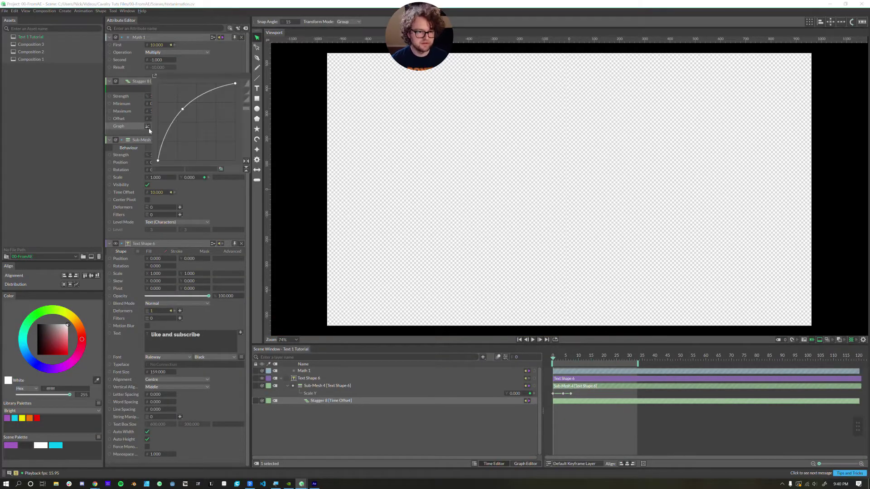
key(BackSpace)
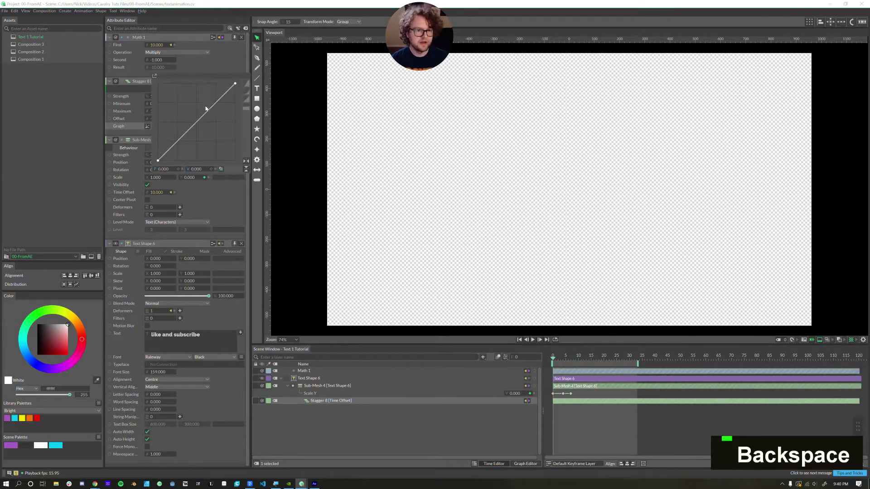
click(246, 161)
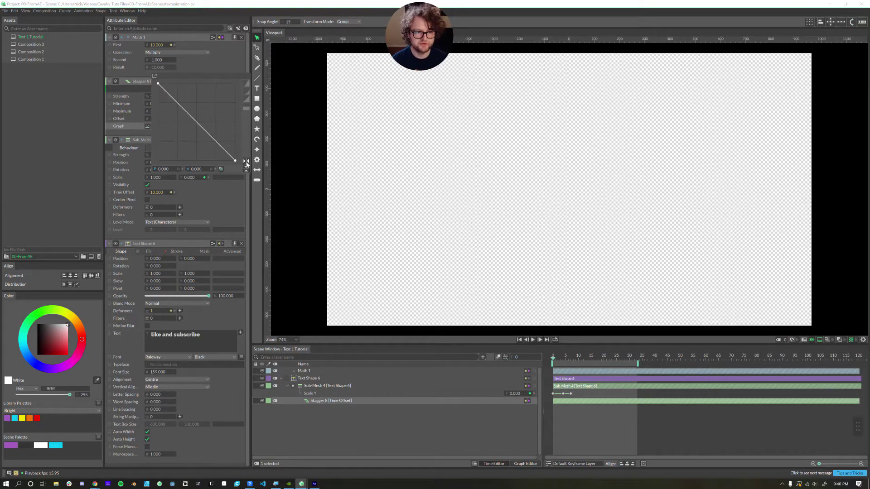
click(534, 340)
click(520, 340)
click(520, 339)
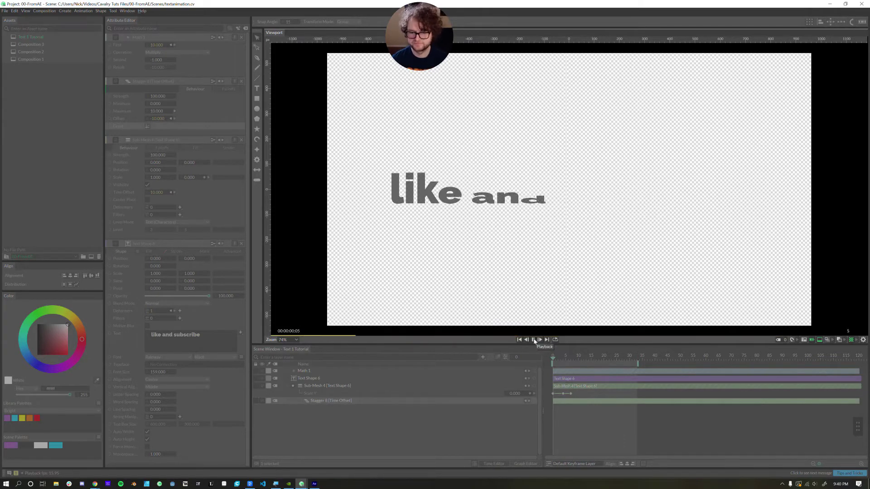
click(534, 340)
drag(584, 363, 599, 364)
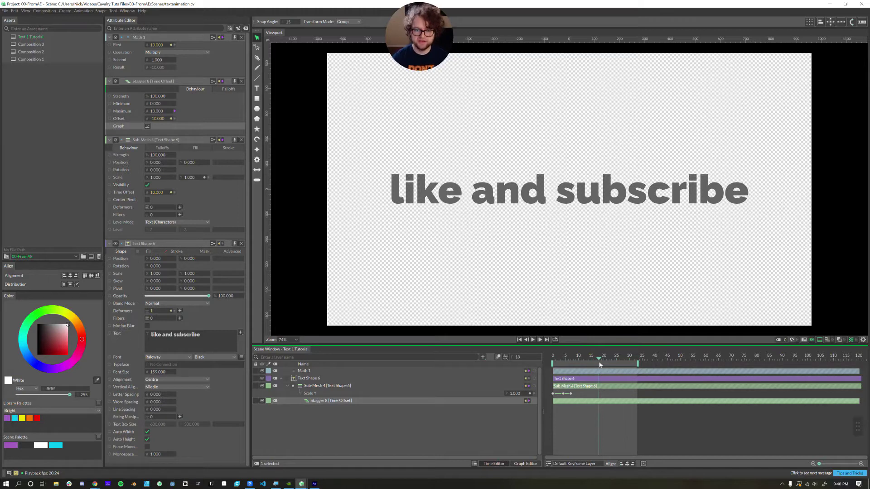
Smooth the Scale Y keyframes into Bezier curves, flatten the handles of the frame 4 keyframe and preview the motion.
click(310, 394)
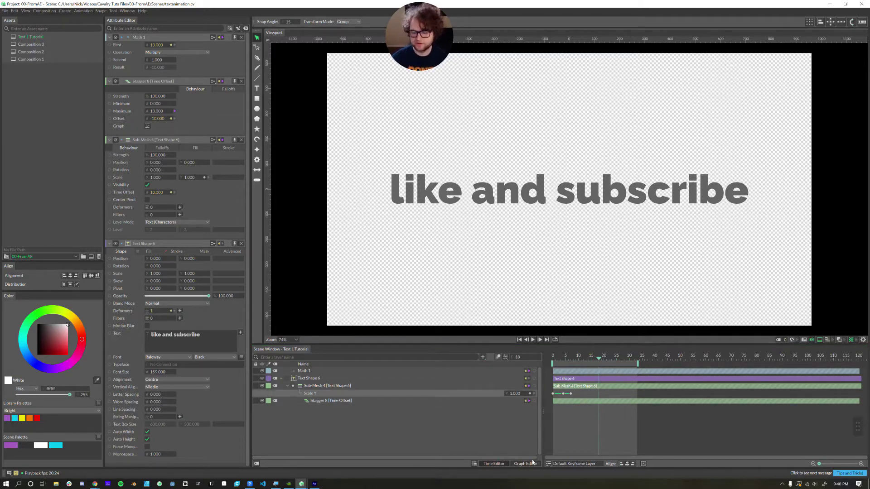
click(526, 464)
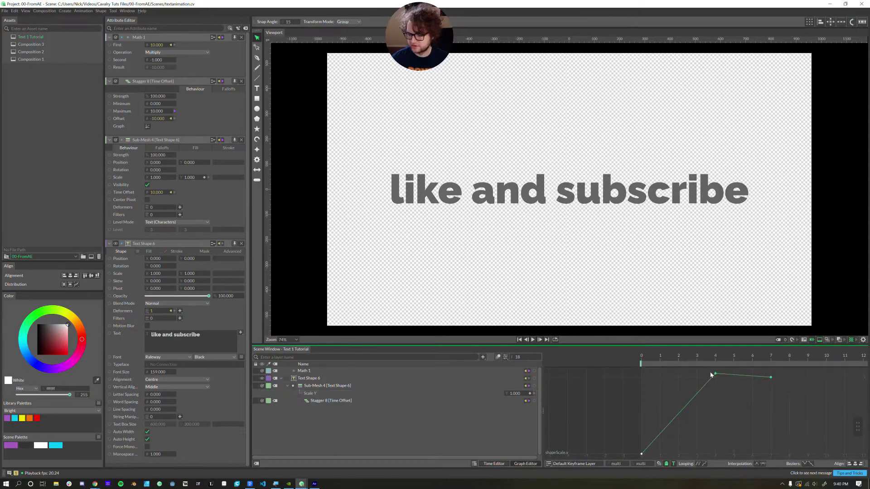
click(763, 464)
drag(808, 373, 746, 376)
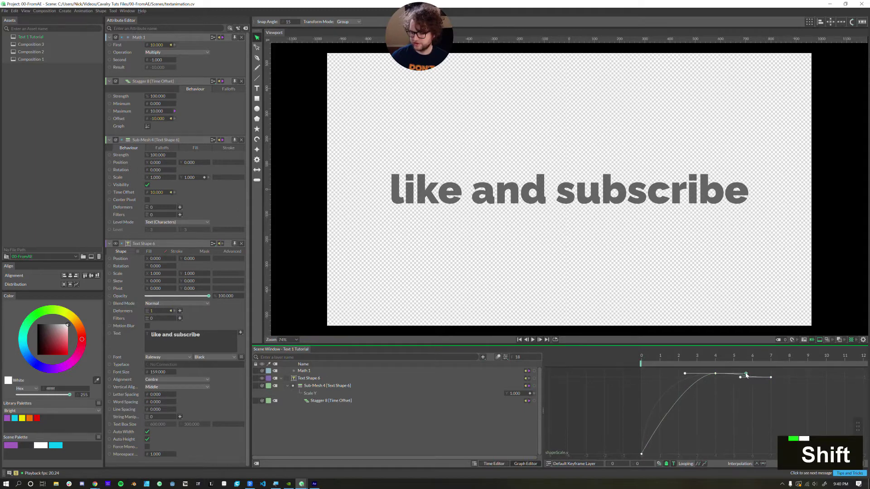
click(519, 339)
double_click(533, 340)
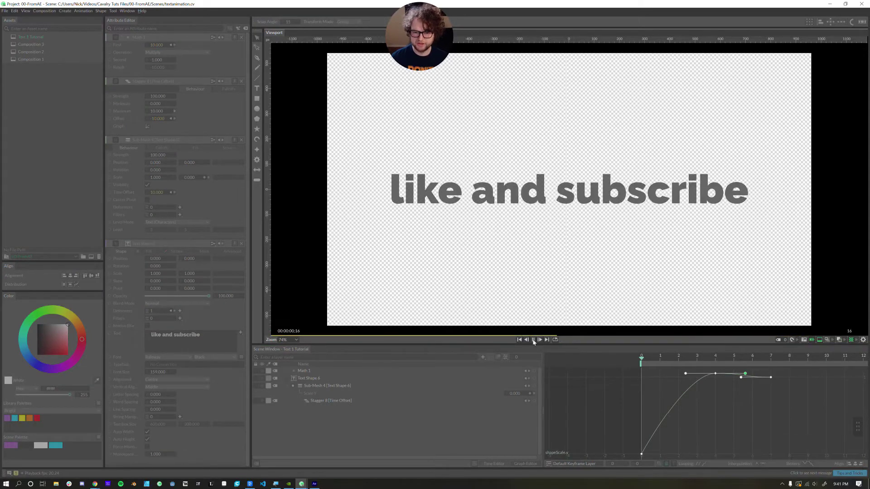
click(533, 340)
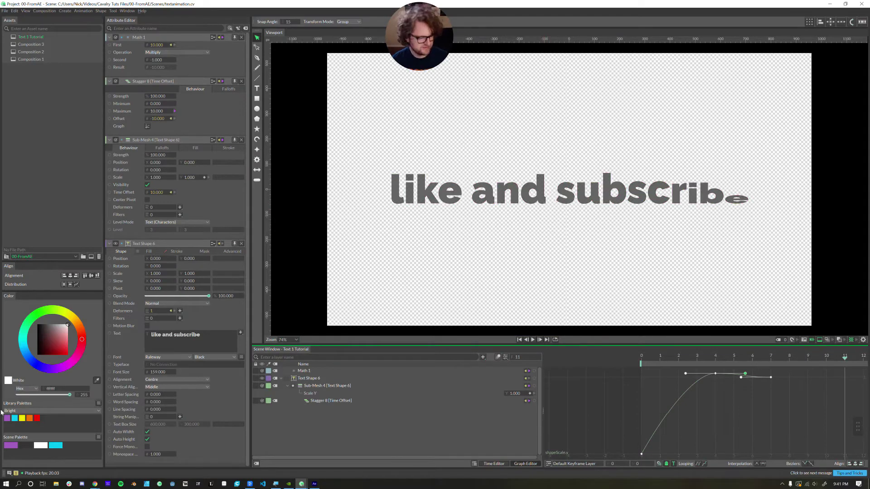
Fill the text with the Scene Palette's cyan and add a Background Shape filled with the palette's white.
drag(56, 447, 323, 384)
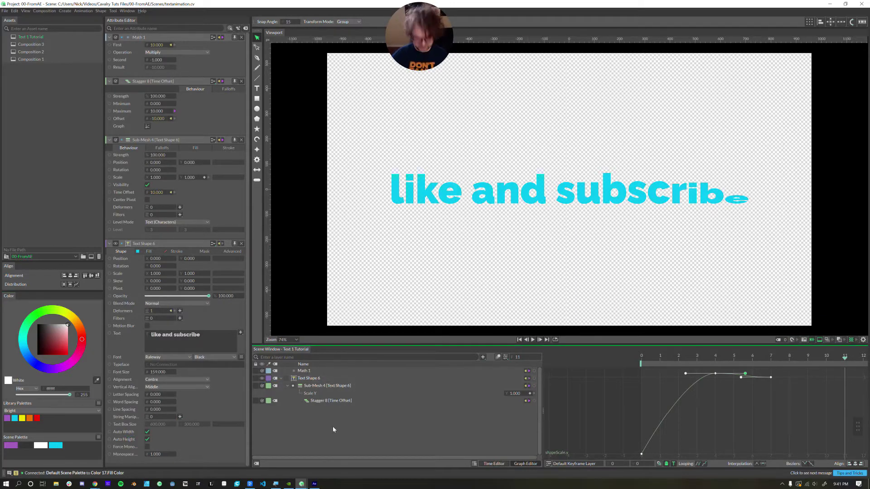
key(ctrl+t)
text(backg)
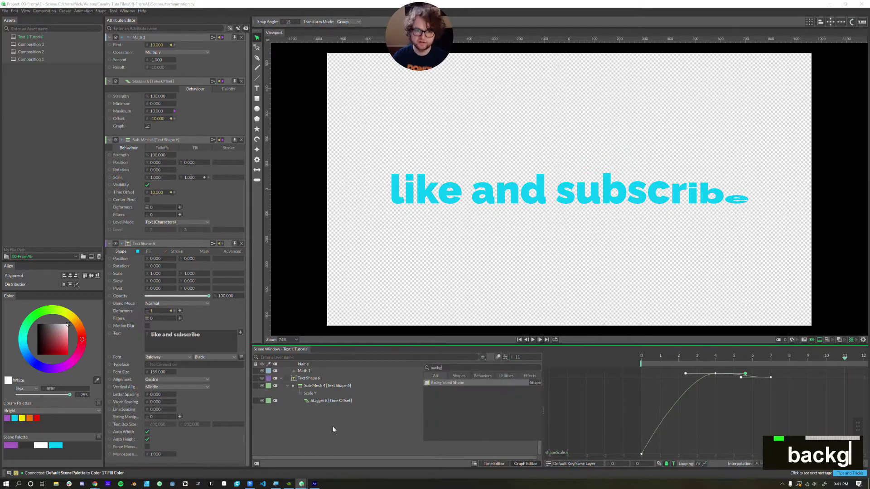
key(Return)
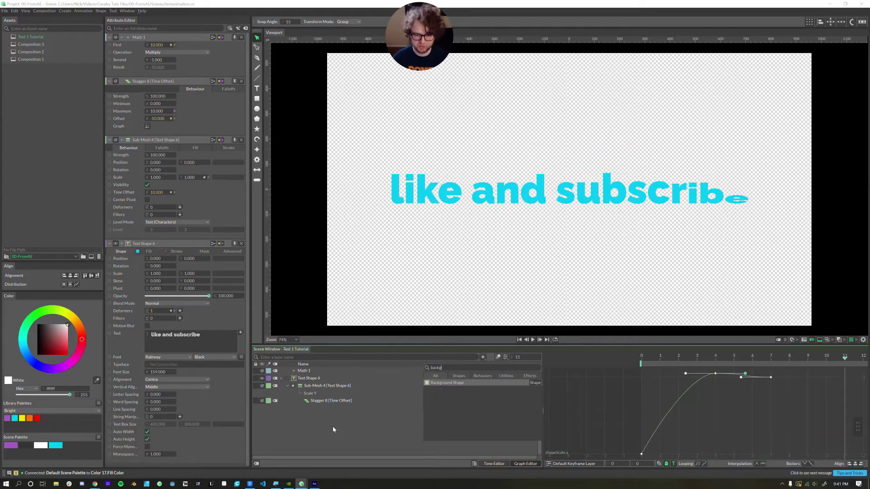
drag(45, 445, 290, 412)
Nest the Math layer under the text layer and rename the text layer HEADER.
click(308, 377)
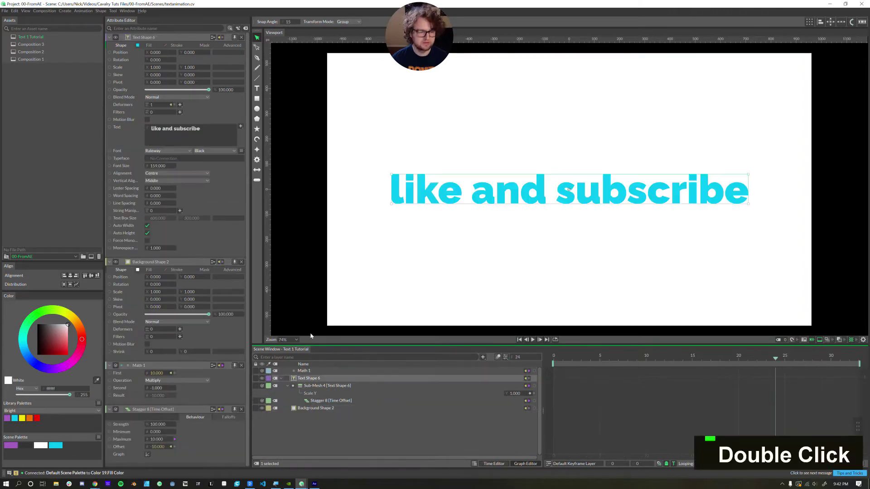
drag(295, 371, 305, 378)
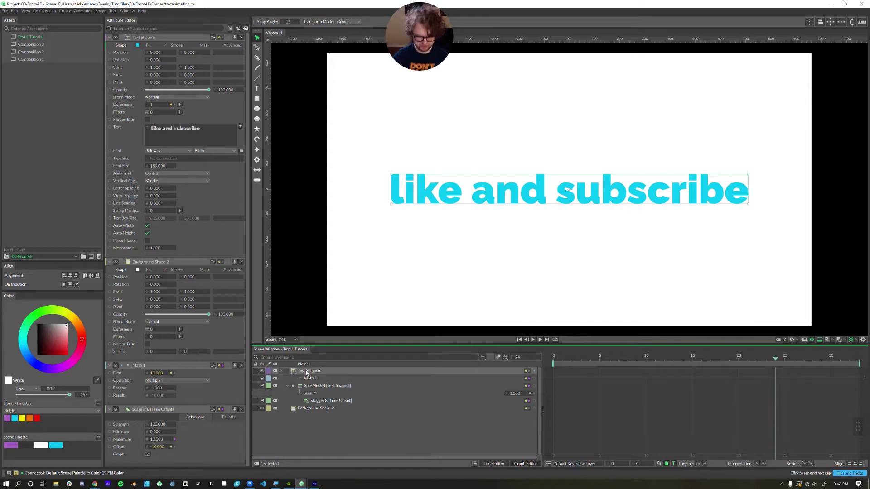
text(HEADER)
key(Return)
Collapse the HEADER layer and raise its text to a Y position of about 86.
click(281, 370)
mouse_move(192, 52)
mouse_down()
mouse_move(217, 53)
mouse_move(208, 53)
mouse_up()
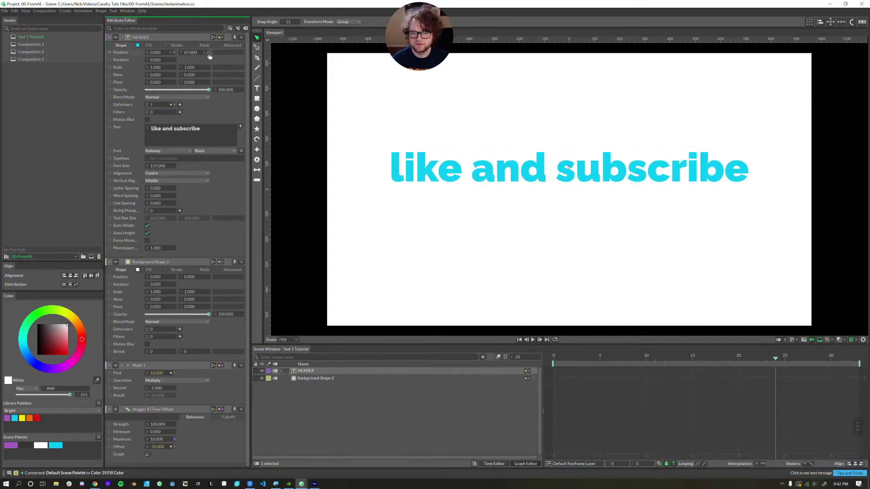
click(312, 410)
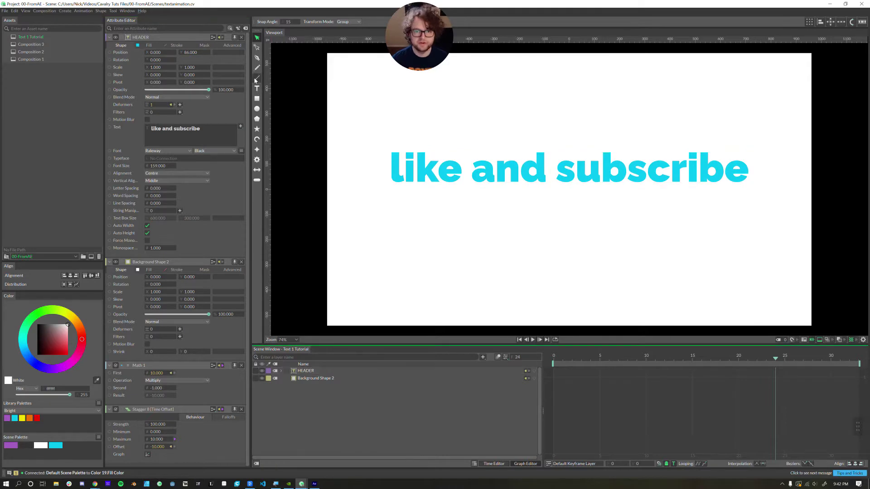
Add a single new Text Shape and set its alignment to Centre and its vertical alignment to Middle.
key(ctrl+z)
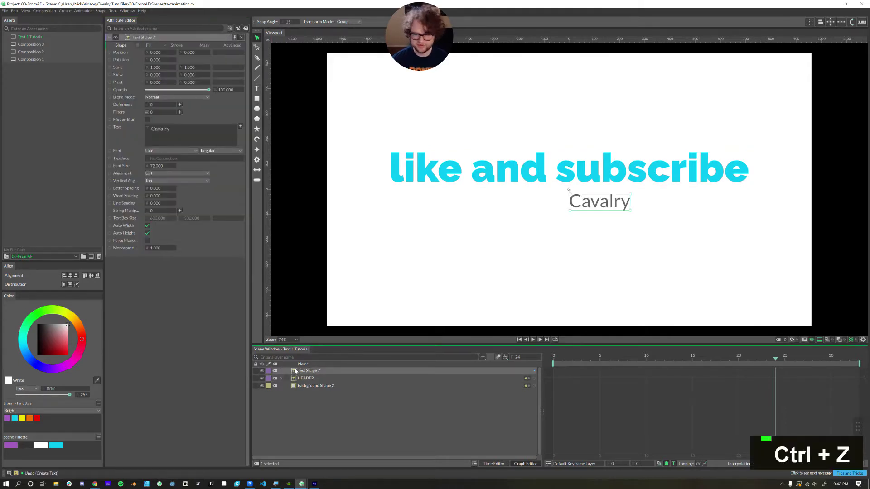
click(161, 173)
click(160, 182)
click(157, 179)
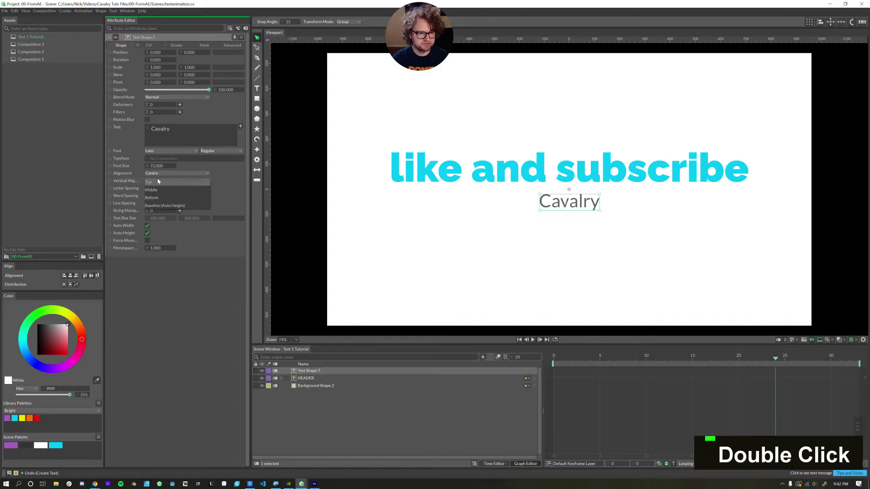
click(157, 190)
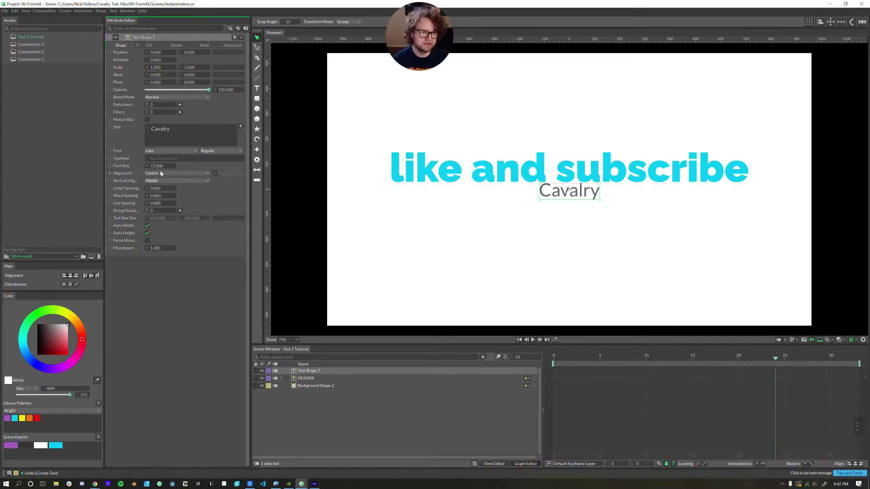
Replace the new Text Shape's placeholder text with "to see more videos".
double_click(177, 128)
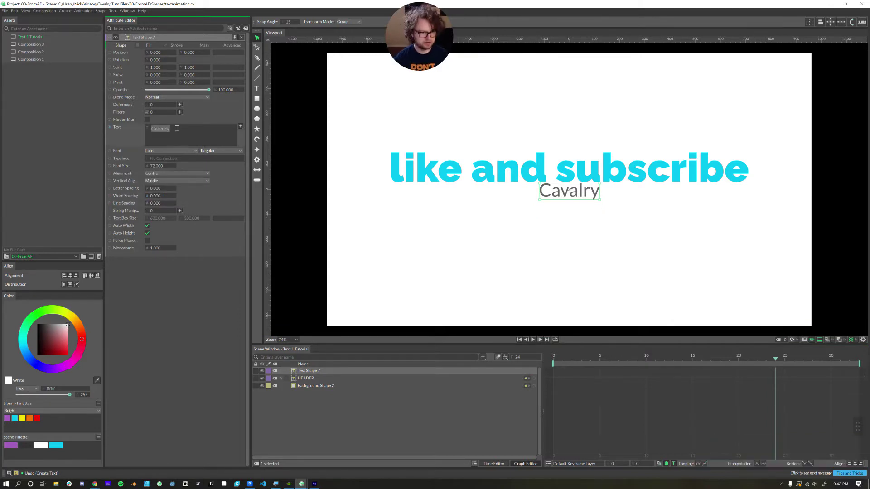
text(to se)
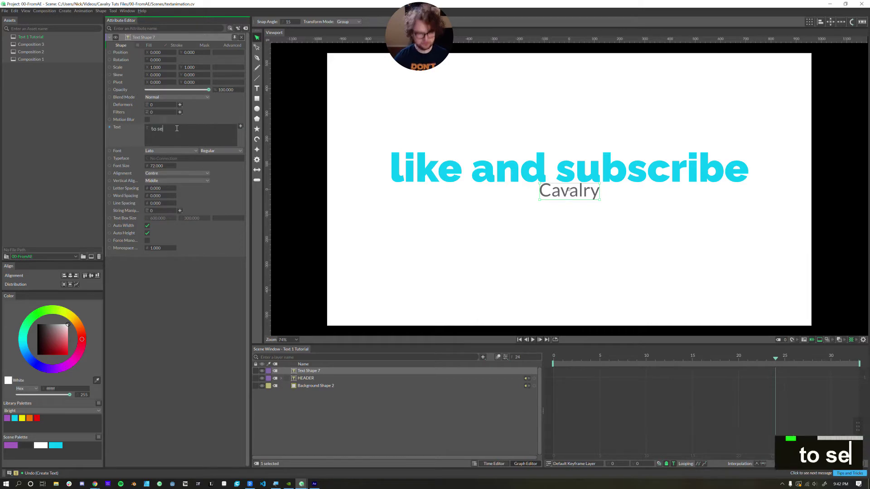
text(e more videos)
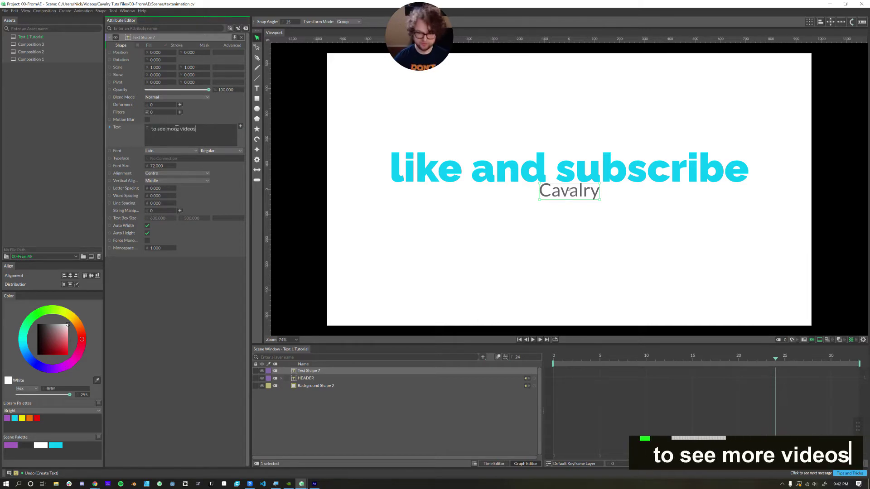
click(150, 144)
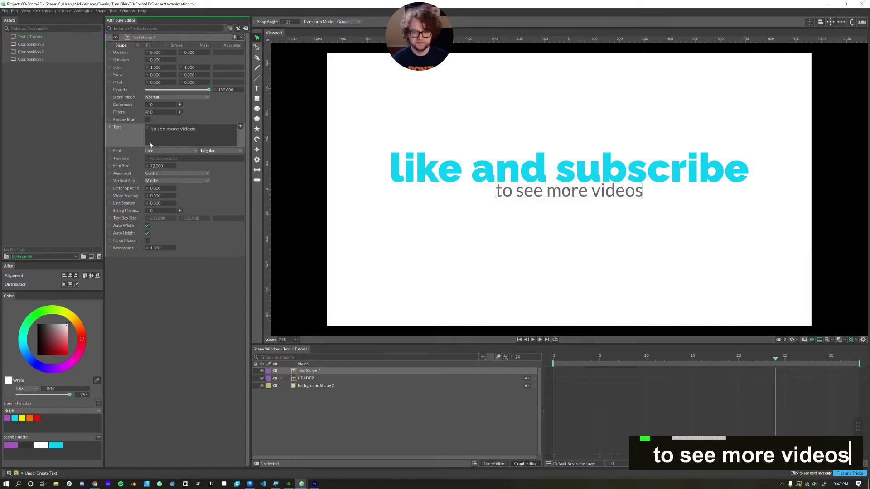
Set the "to see more videos" text's font to Raleway with the Medium style.
click(195, 152)
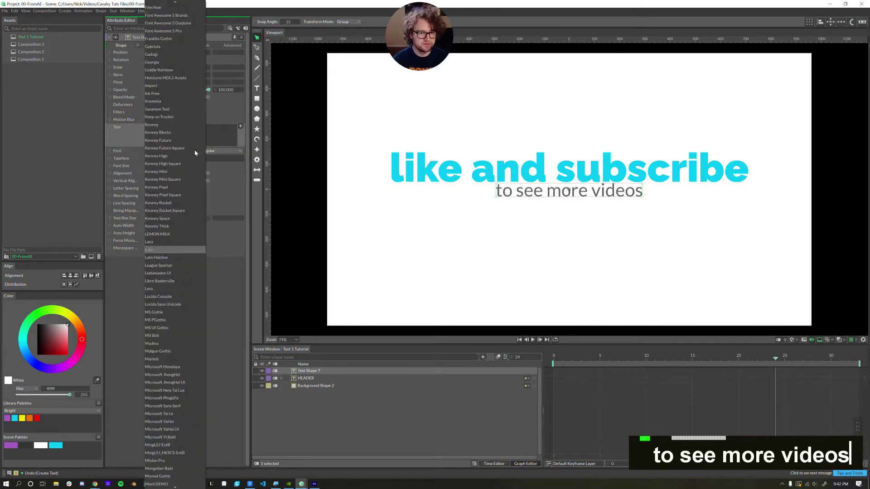
scroll(178, 263, down, 5)
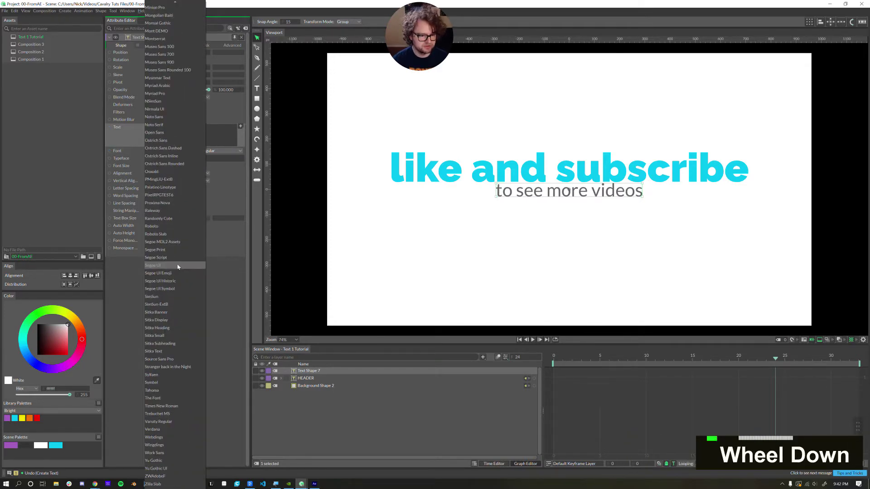
click(156, 210)
click(208, 152)
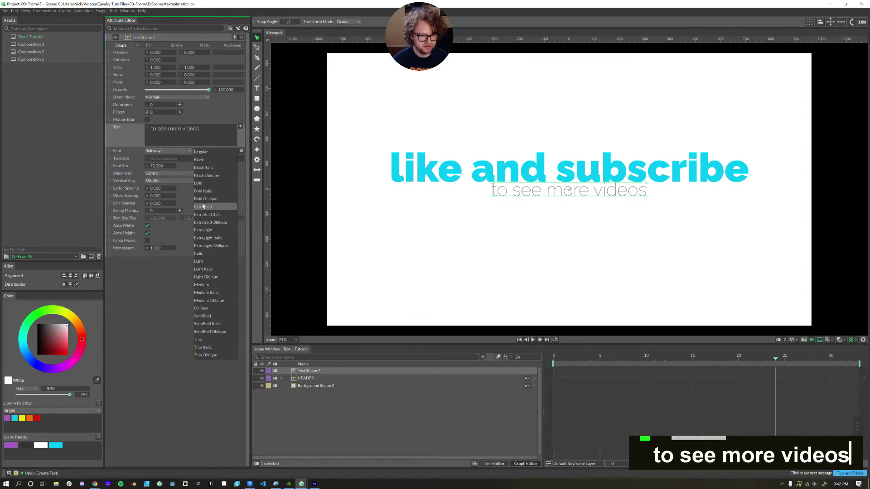
click(205, 285)
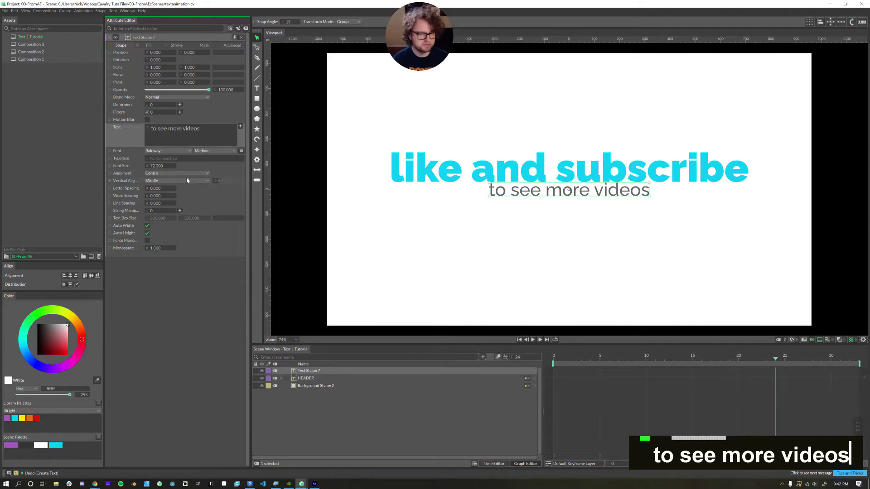
Set the second text line's font size to 90, letter spacing to 3 and word spacing to 8.
double_click(299, 378)
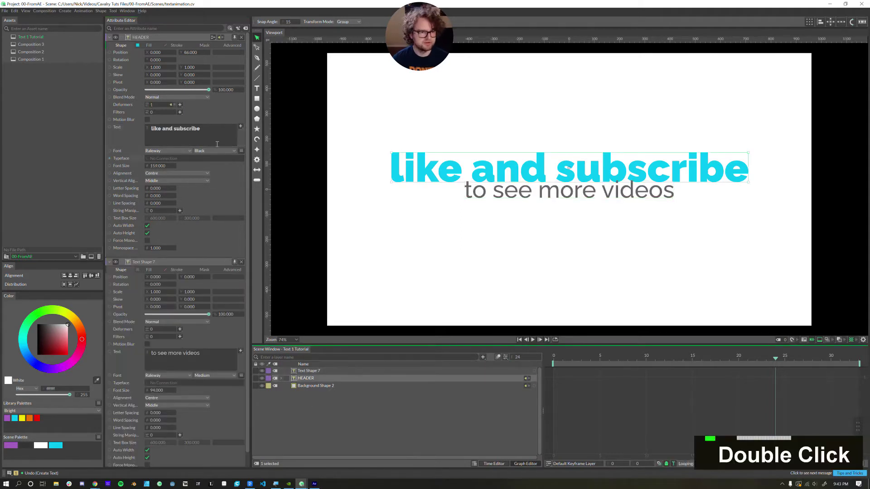
scroll(194, 208, down, 1)
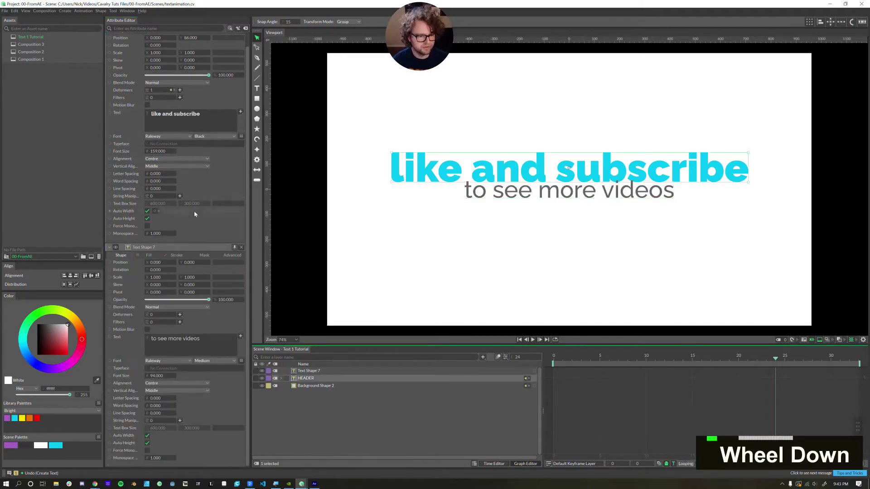
text(80)
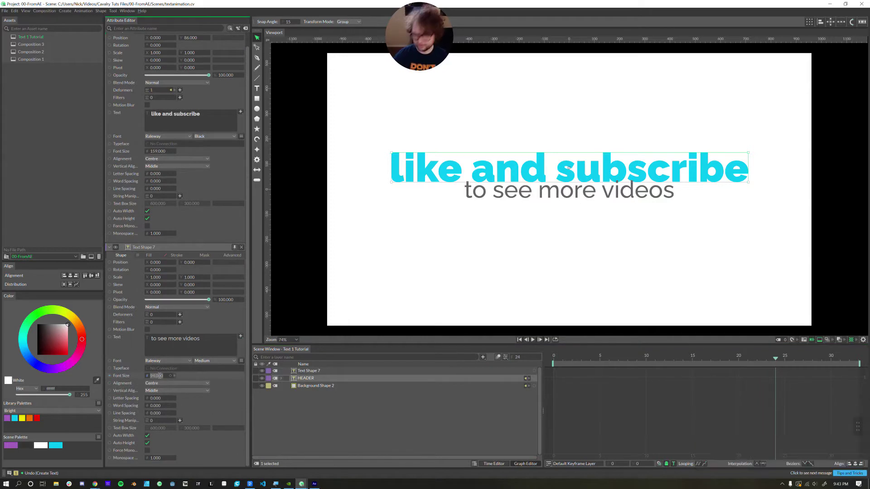
key(Return)
double_click(158, 376)
text(90)
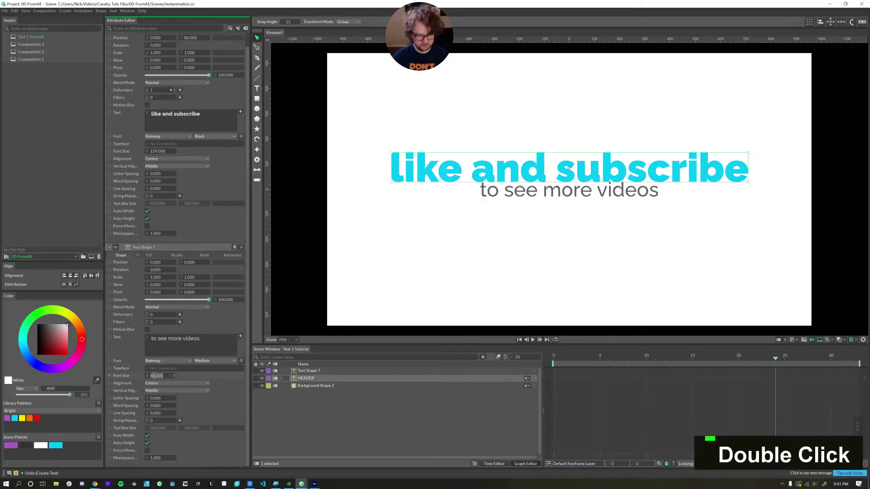
key(Return)
drag(155, 400, 156, 408)
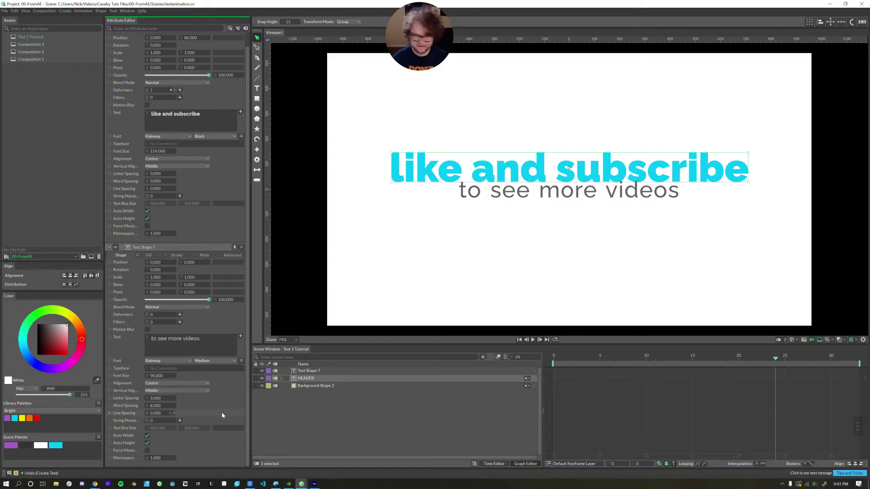
Lower the second text line to a Y position of -23 and rename its layer Line 1.
click(309, 371)
key(Return)
text(Line 1)
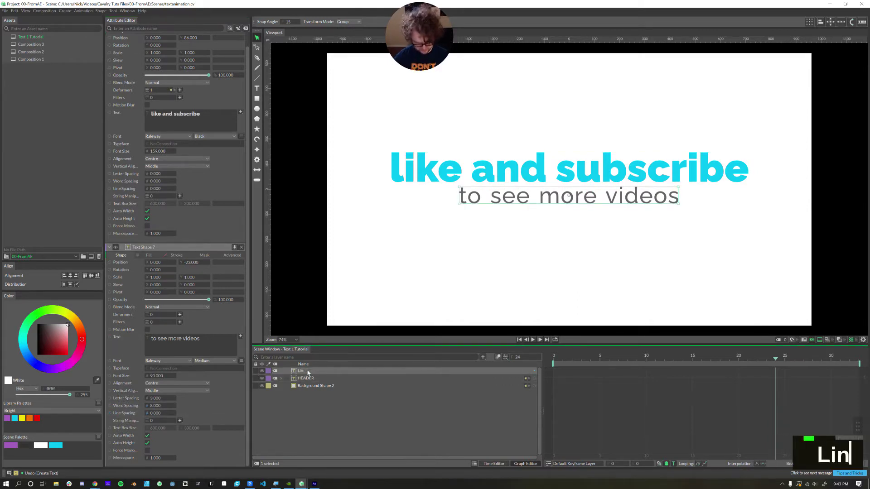
key(Return)
Add a Sub-Mesh deformer to Line 1 and connect a Stagger behaviour to the Sub-Mesh's Time Offset.
alt+double_click(291, 372)
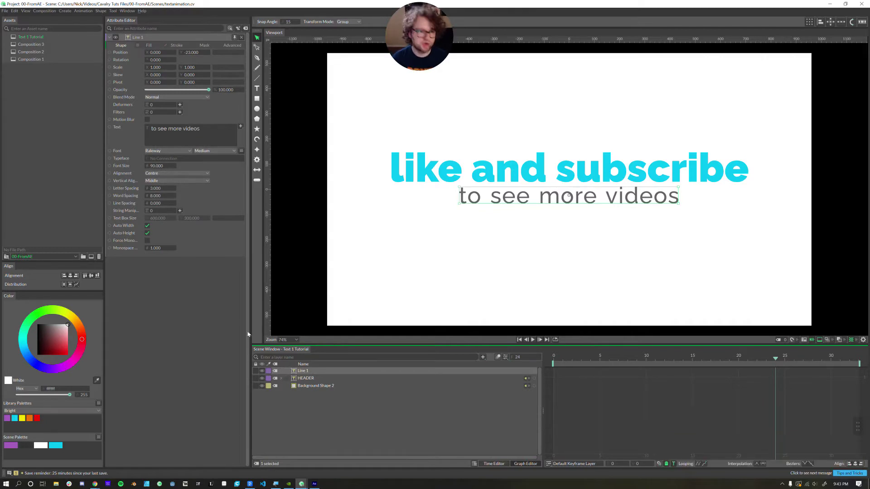
click(179, 105)
click(199, 356)
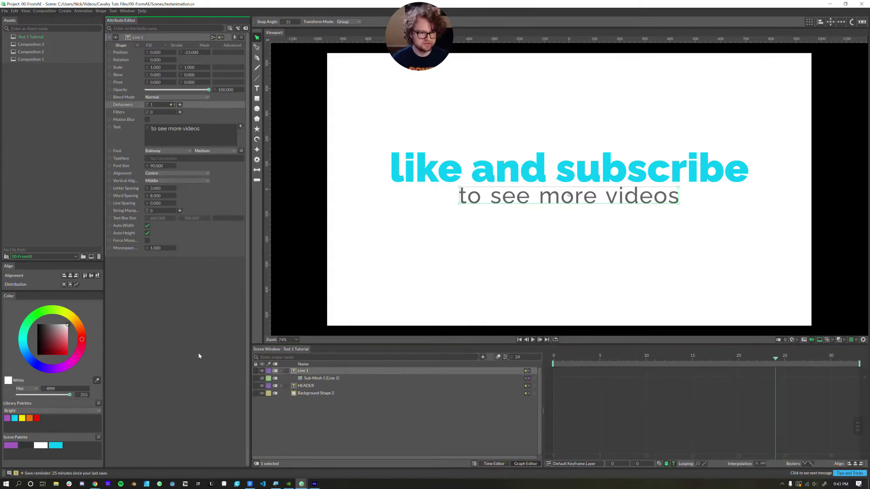
double_click(305, 379)
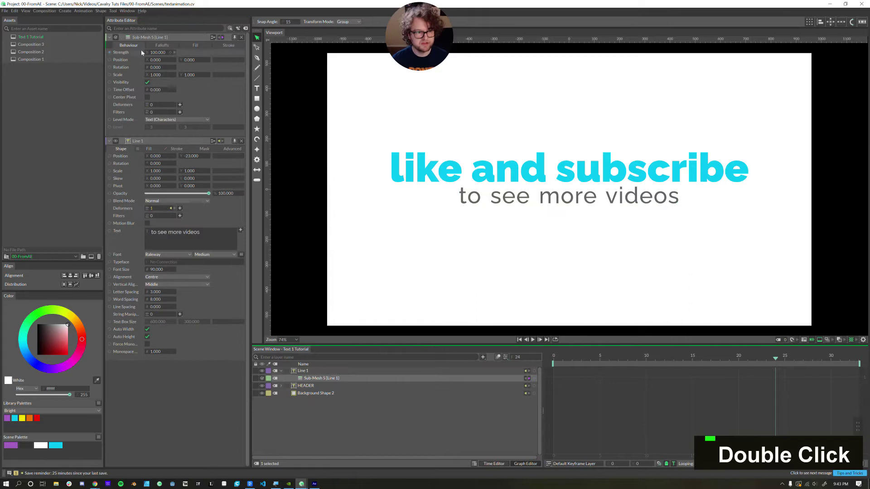
right_click(126, 90)
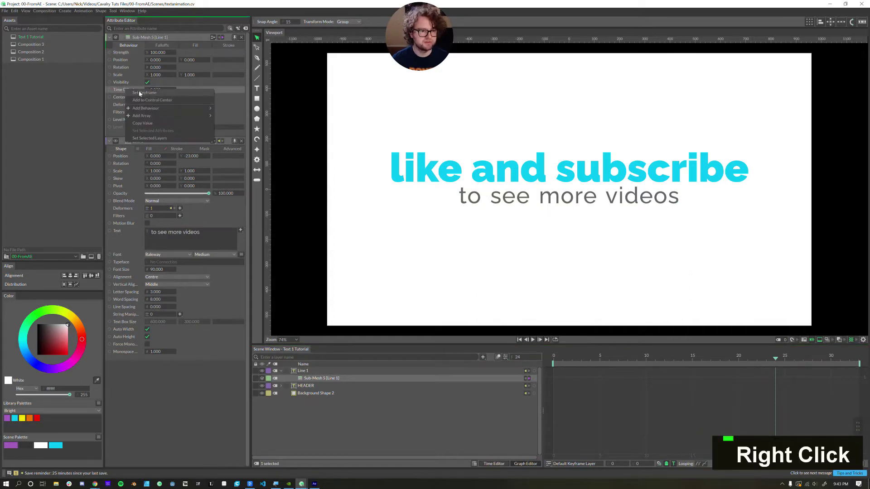
mouse_move(191, 109)
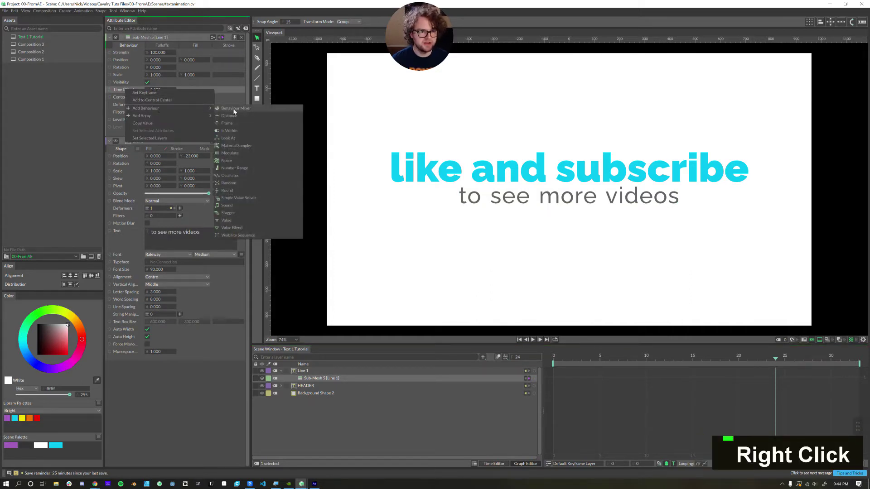
click(228, 214)
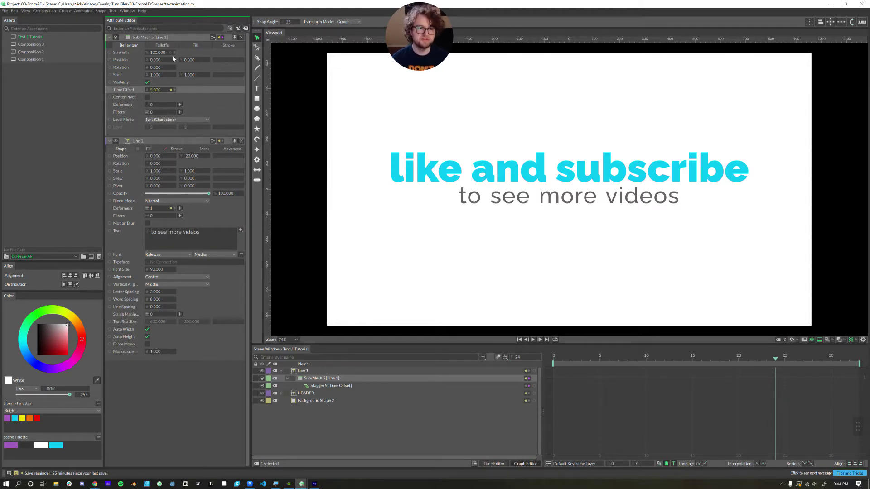
Set the Line 1 Sub-Mesh's Level Mode to Text (Words).
click(159, 120)
click(157, 112)
click(156, 121)
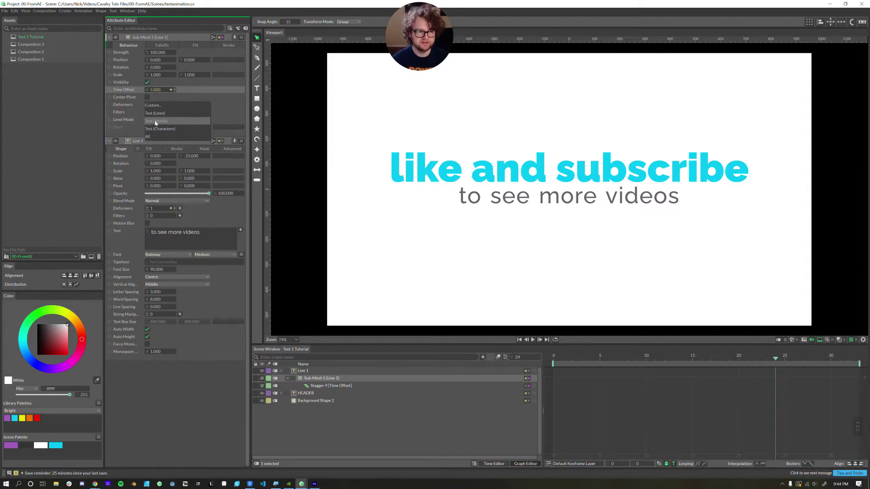
click(155, 123)
At frame 18, set the Sub-Mesh's Y position to 102 and keyframe it.
key(Tab)
drag(583, 358, 527, 364)
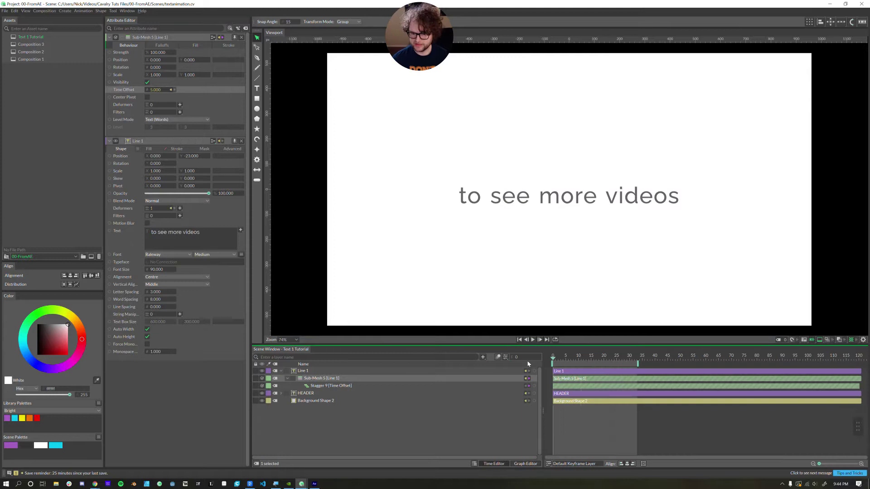
key(ctrl+z)
mouse_move(601, 361)
mouse_down()
mouse_move(586, 360)
mouse_move(599, 361)
mouse_up()
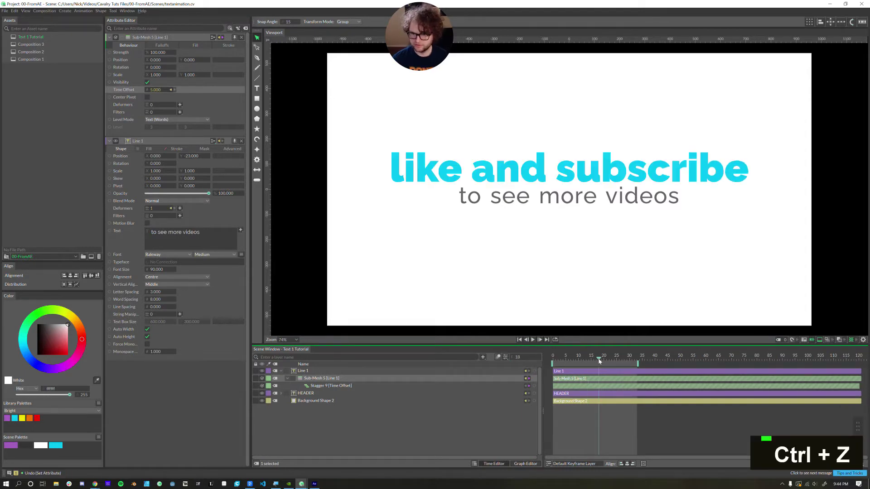
drag(193, 61, 215, 67)
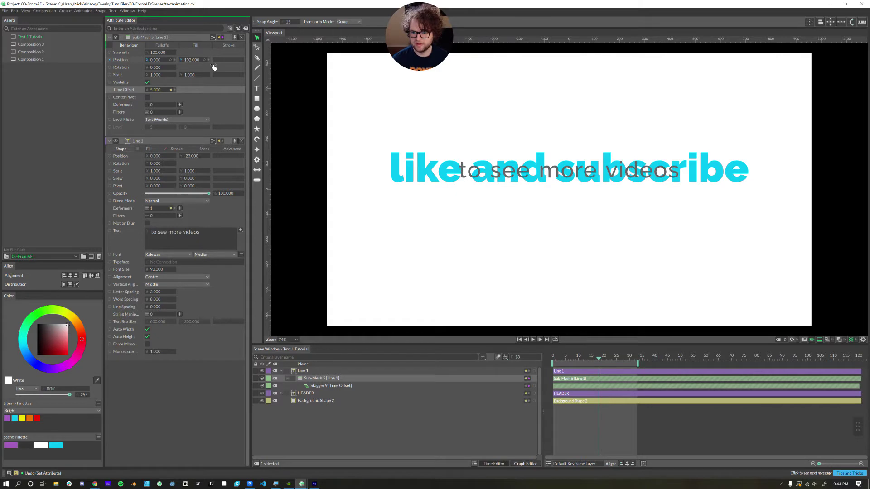
click(204, 60)
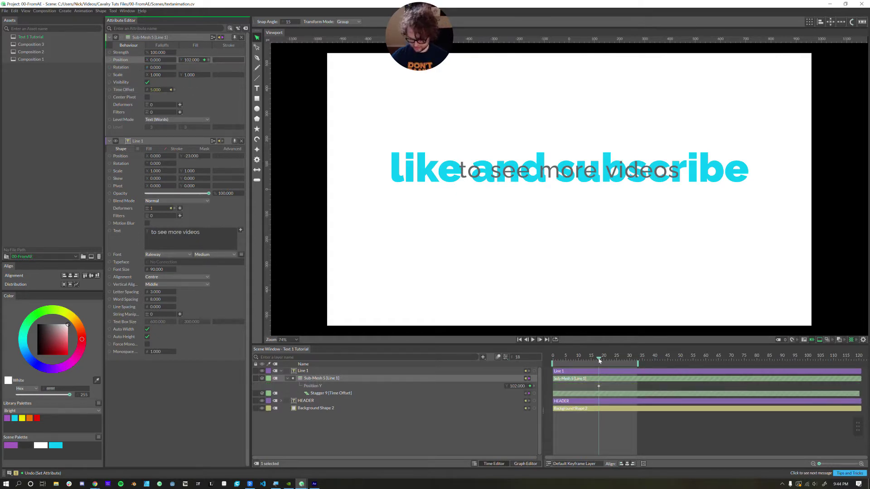
At frame 30, keyframe the Sub-Mesh's Y position at 0.
key(ctrl+shift+Right)
key(ctrl+Right)
key(ctrl+Right)
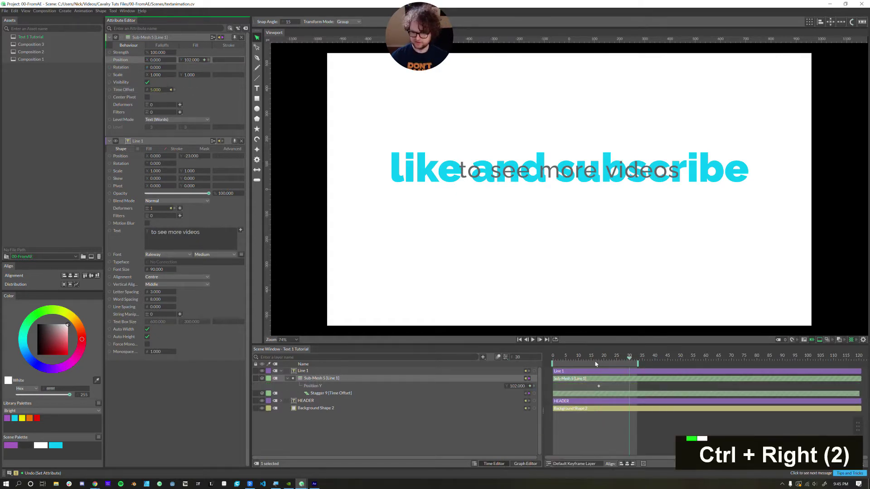
click(517, 386)
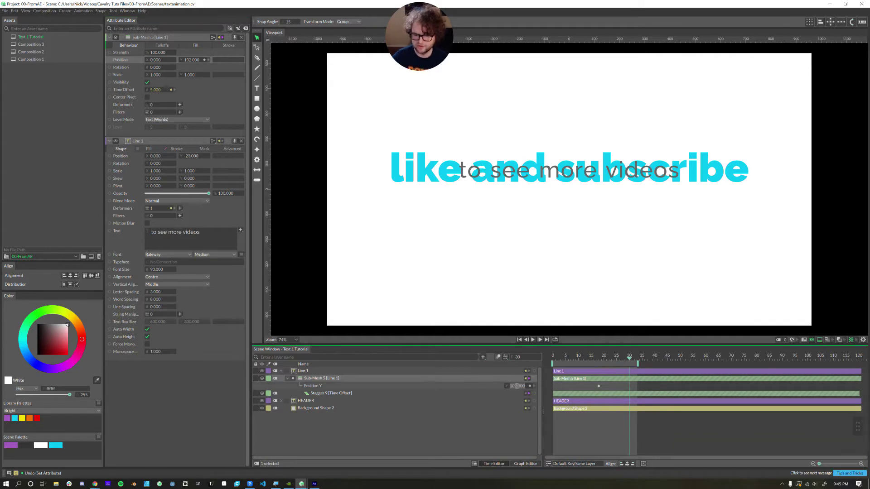
text(0)
key(Return)
Reverse the graph of Line 1's Time Offset Stagger and set its Offset to -5.
click(308, 394)
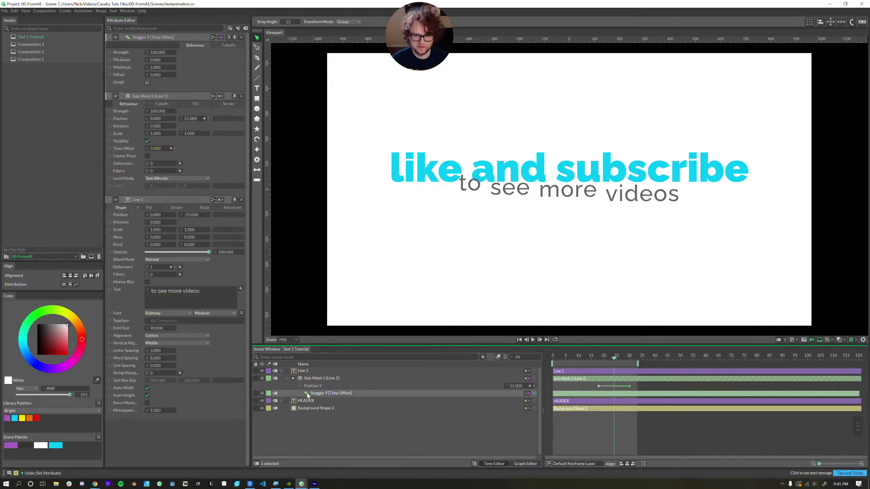
click(146, 83)
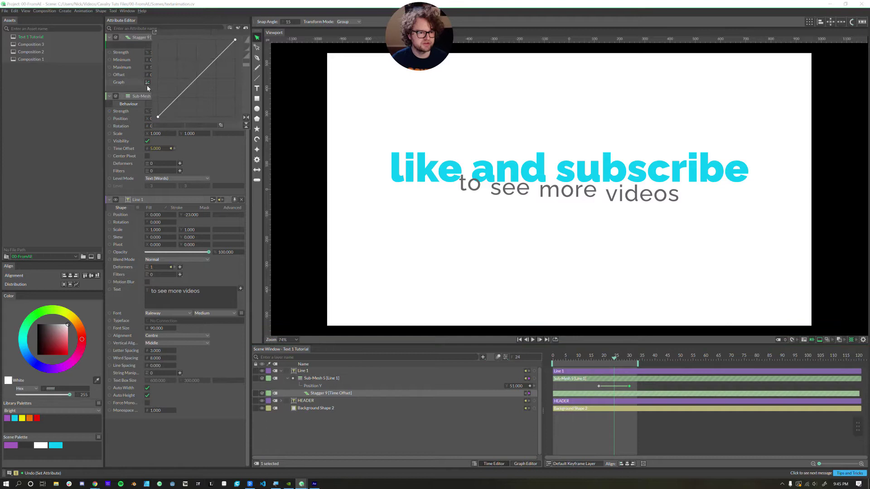
click(132, 92)
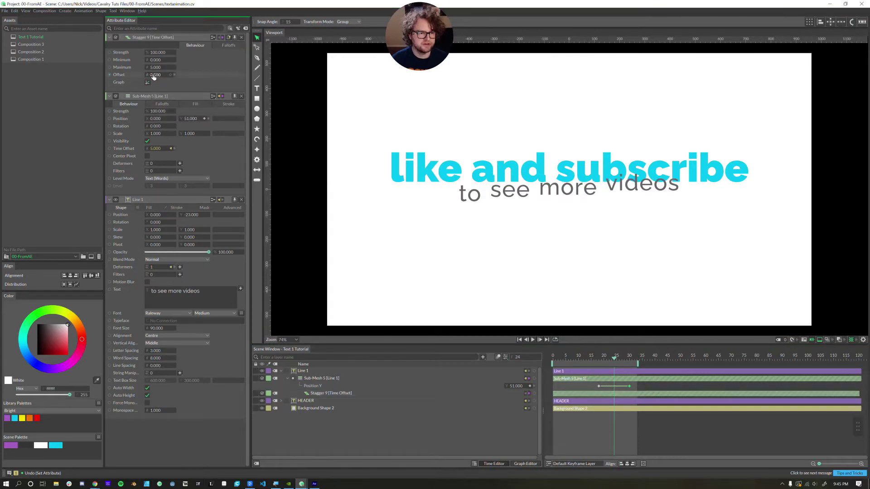
text(-5)
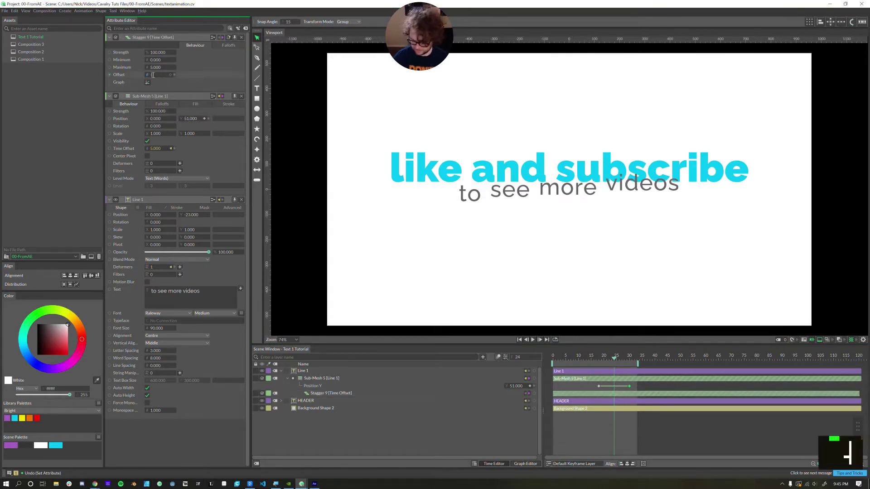
key(Return)
Set the Stagger's Maximum to 8 and its Offset to -8.
click(155, 67)
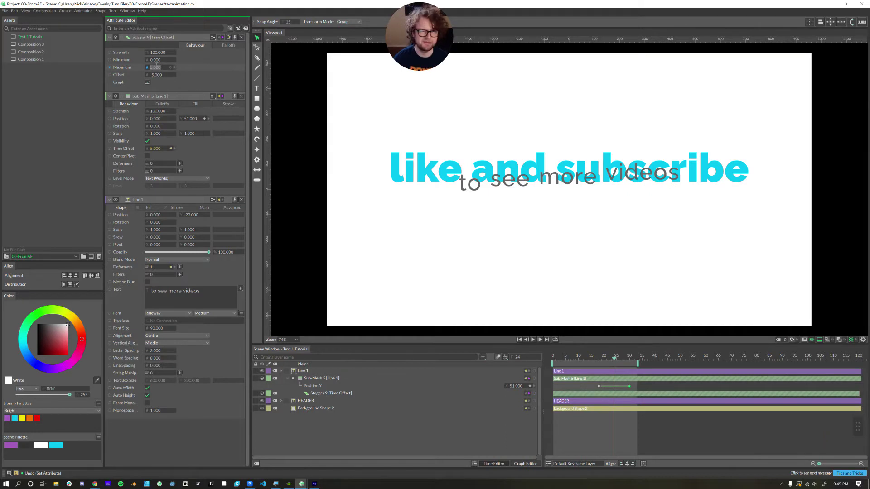
text(8)
key(Return)
click(154, 74)
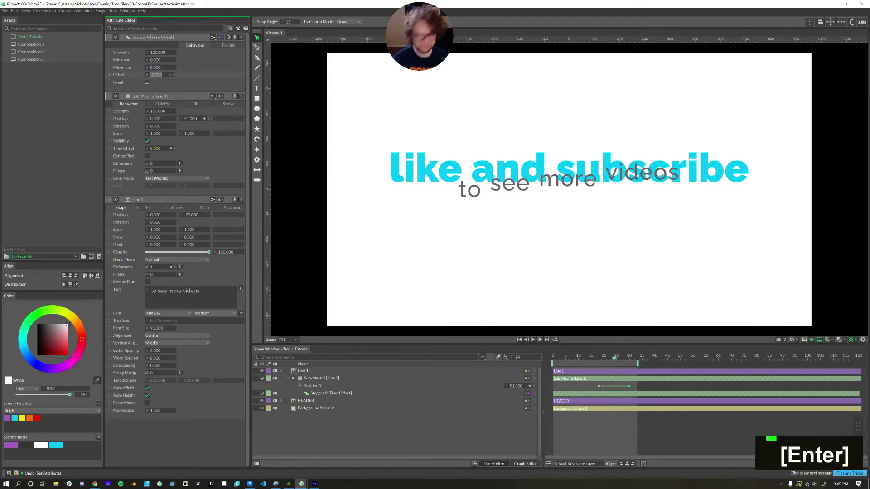
text(-8)
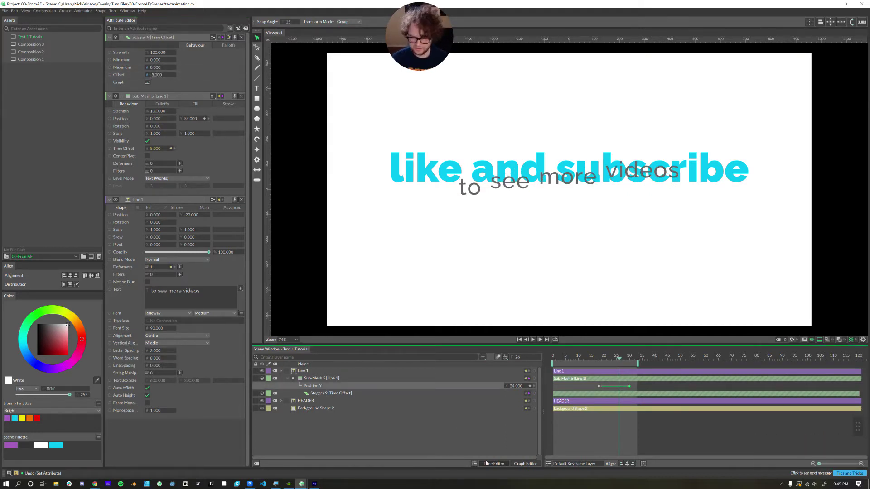
Shape the Sub-Mesh's Position Y curve in the Graph Editor with a short ease-out and a very long ease-in, then preview the animation.
click(523, 464)
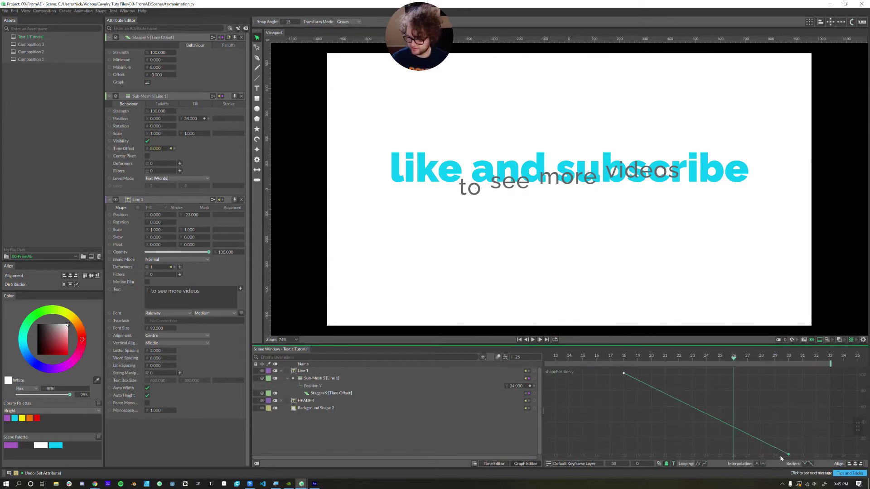
drag(629, 373, 646, 376)
drag(720, 455, 653, 455)
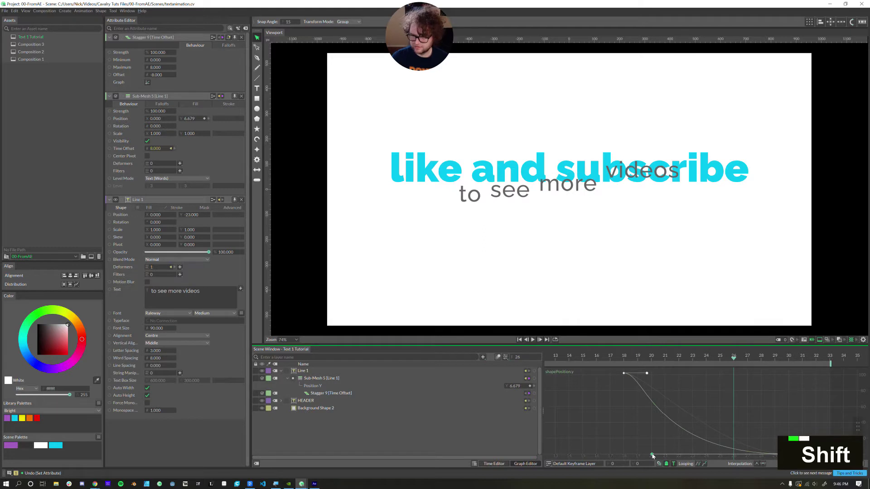
click(519, 340)
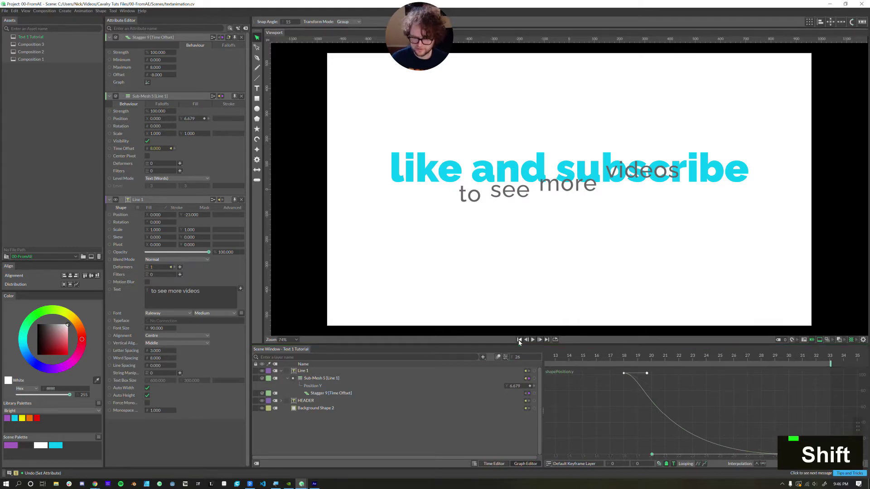
double_click(533, 339)
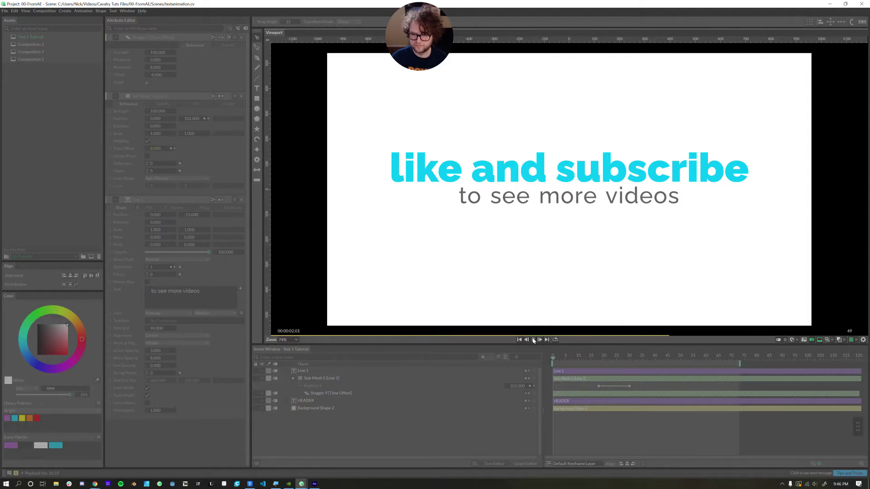
Set the Time Offset Stagger's Maximum to 5 and Offset to -5, and play the animation back.
key(Return)
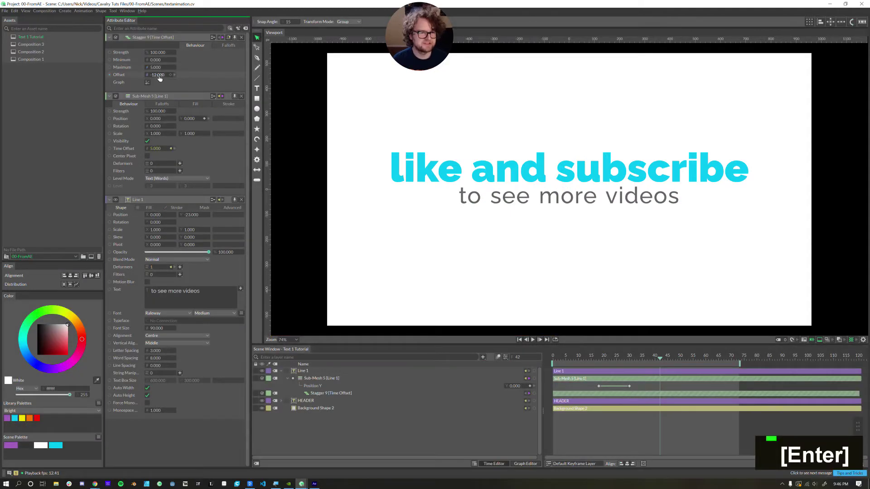
text(-5)
key(Return)
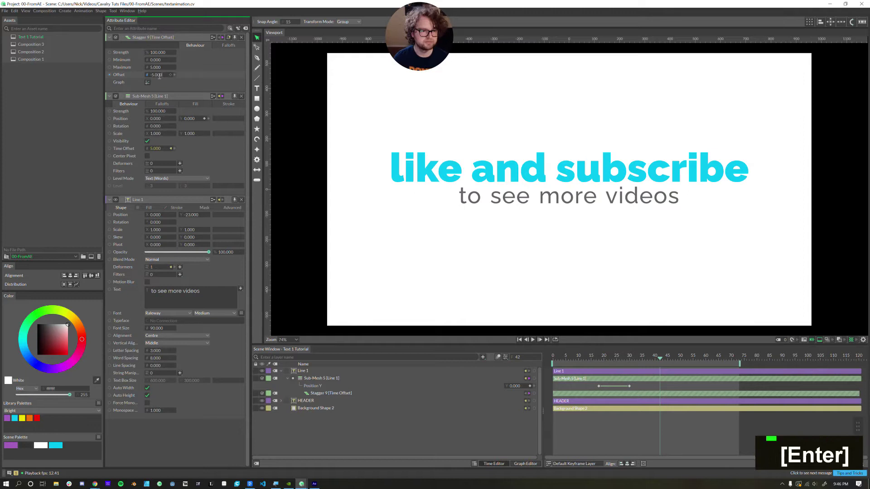
double_click(534, 340)
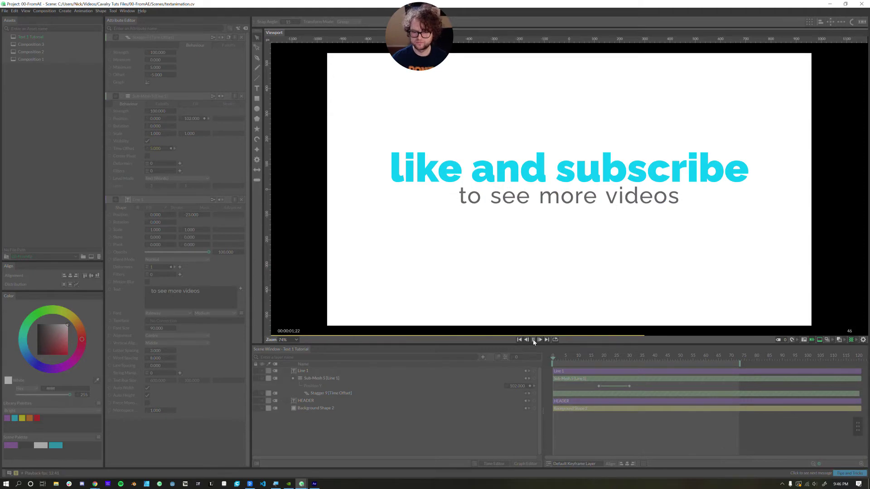
click(533, 340)
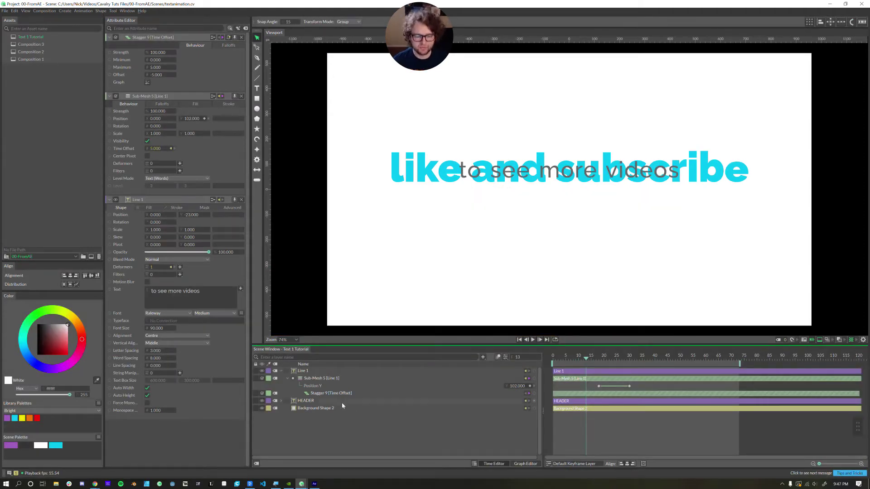
Duplicate the Line 1 text layer and rename the copy Line 2.
click(281, 371)
double_click(293, 372)
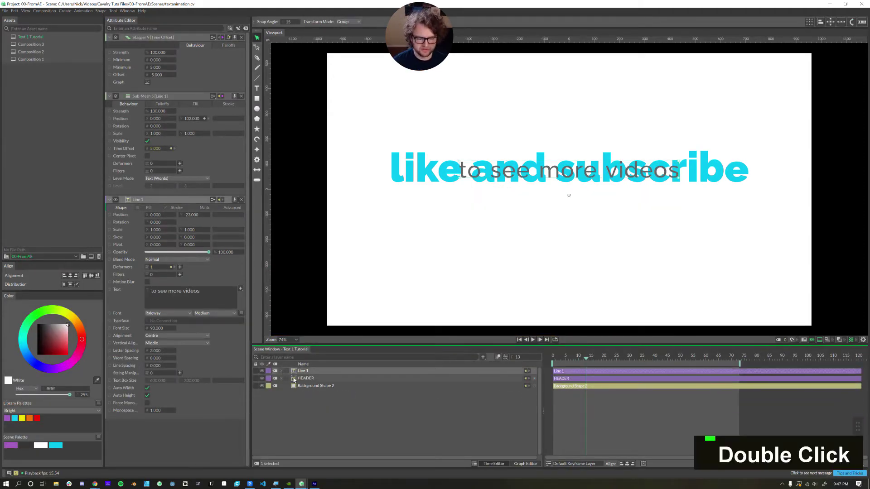
key(ctrl+d)
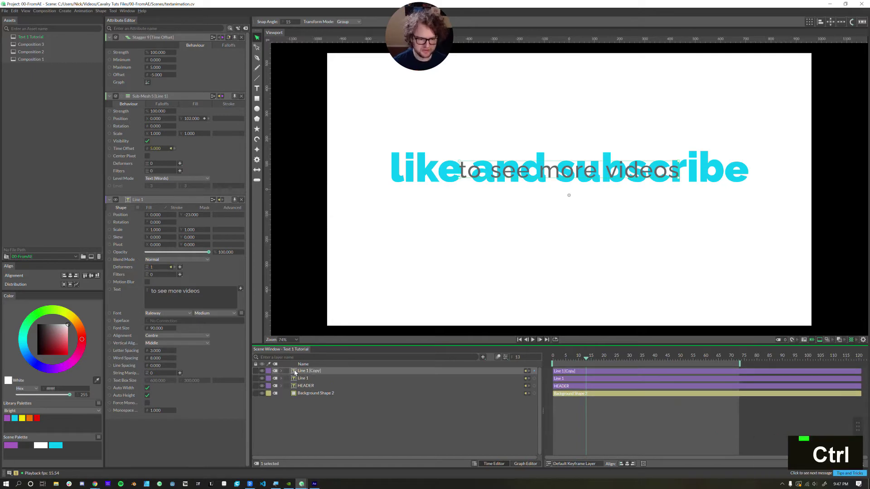
key(Return)
text(Line 2)
key(Return)
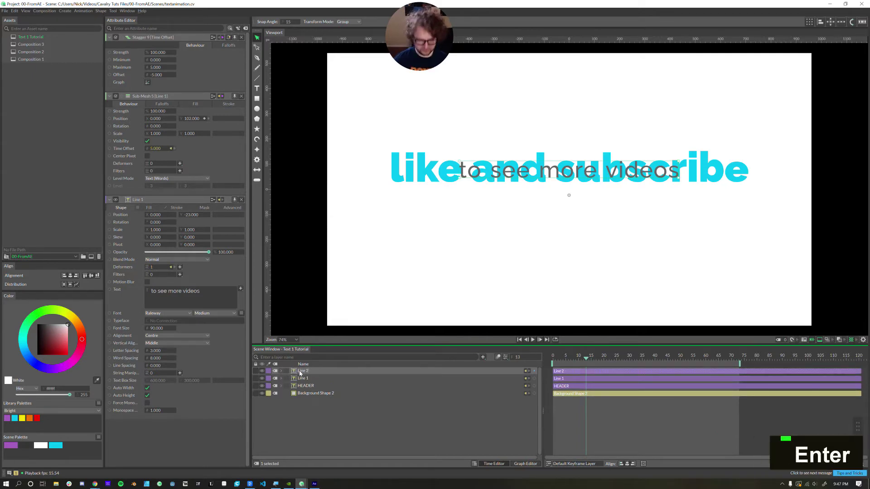
Set Line 2's Y position to -112, below Line 1, and change its text to "like this one".
drag(623, 360, 734, 361)
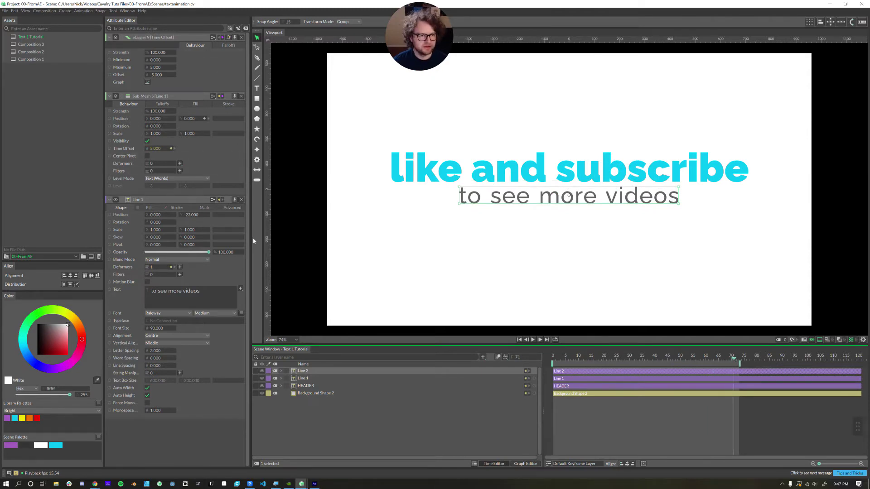
alt+double_click(150, 25)
drag(191, 54, 170, 55)
double_click(216, 128)
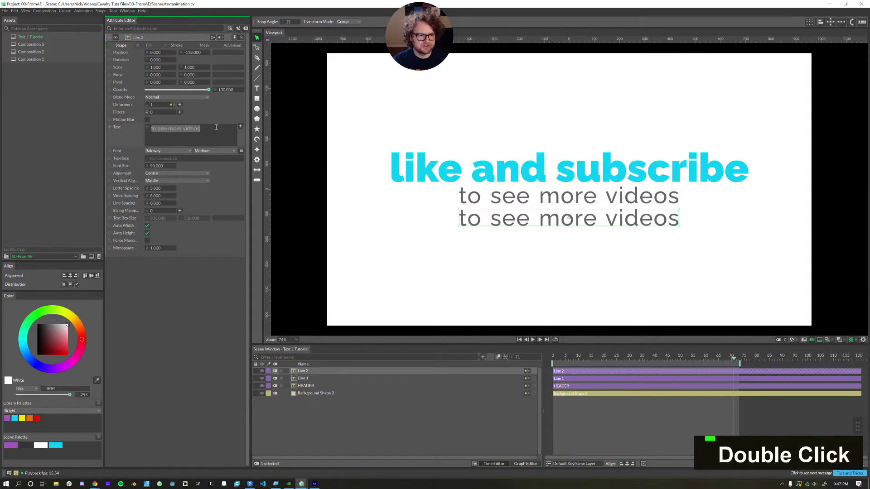
text(like this one)
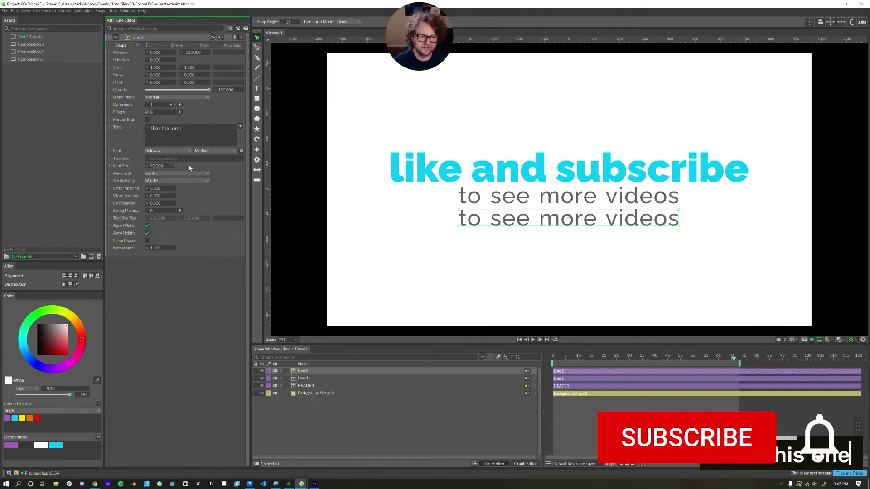
click(464, 427)
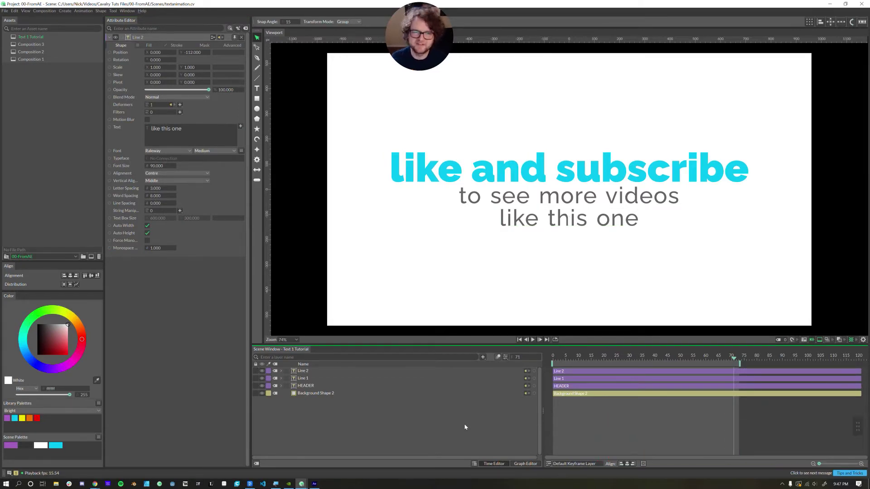
Delay Line 2's Position Y keyframes to about frames 26 and 38, and preview the staggered lines.
drag(652, 360, 679, 376)
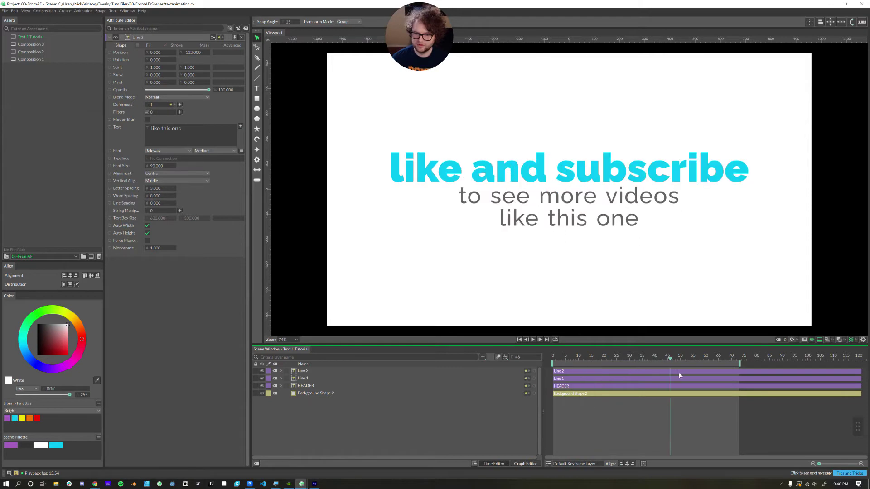
click(295, 371)
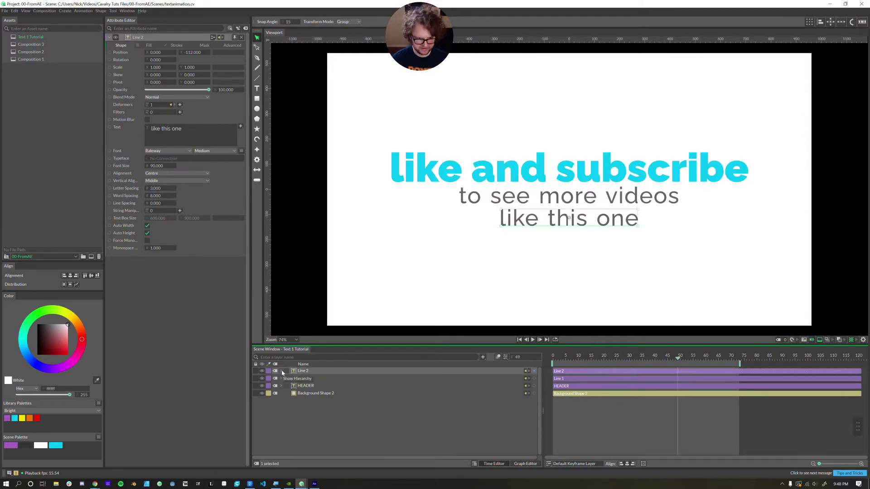
click(282, 371)
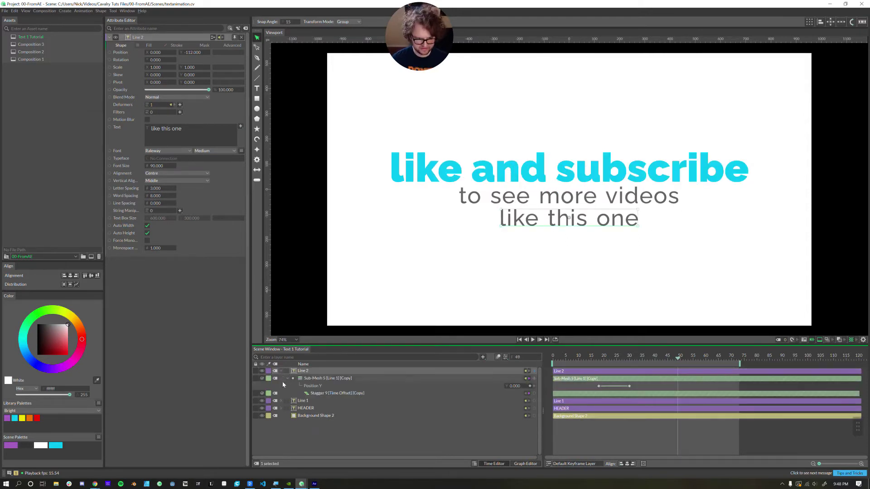
click(532, 340)
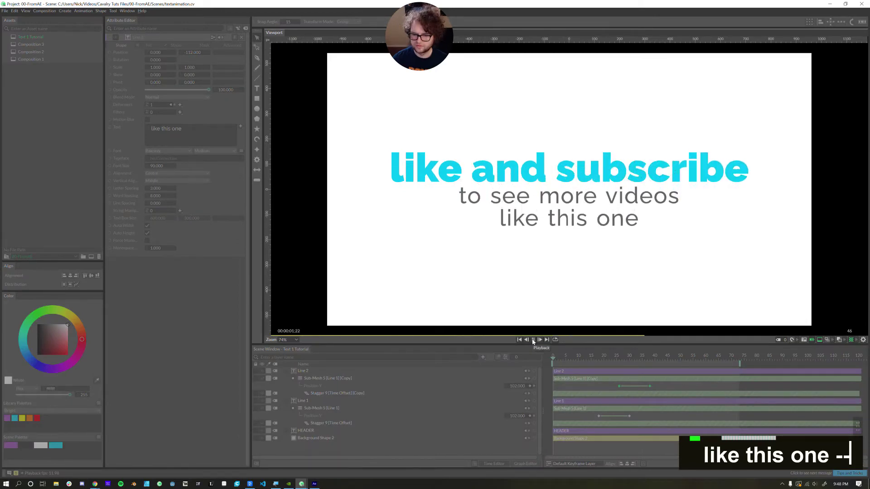
click(533, 339)
drag(596, 362, 637, 377)
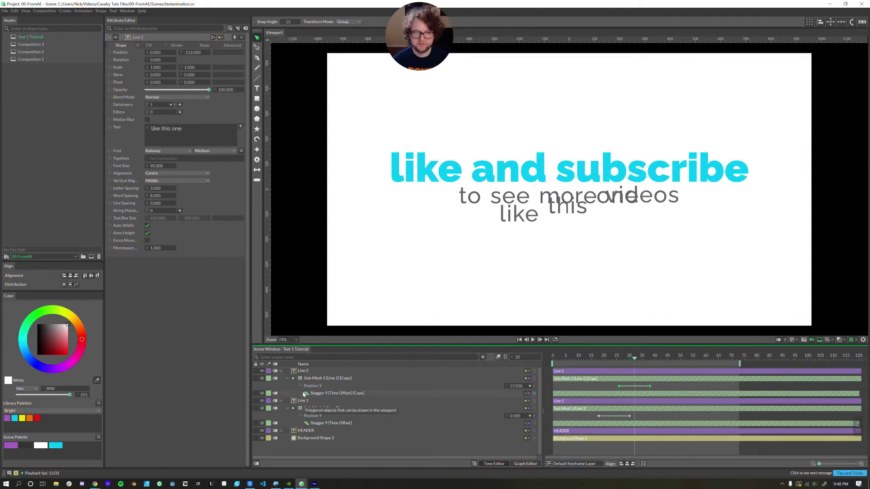
Create a 1605 by 167 rectangle and set its Y position to 128, over the header.
alt+click(570, 178)
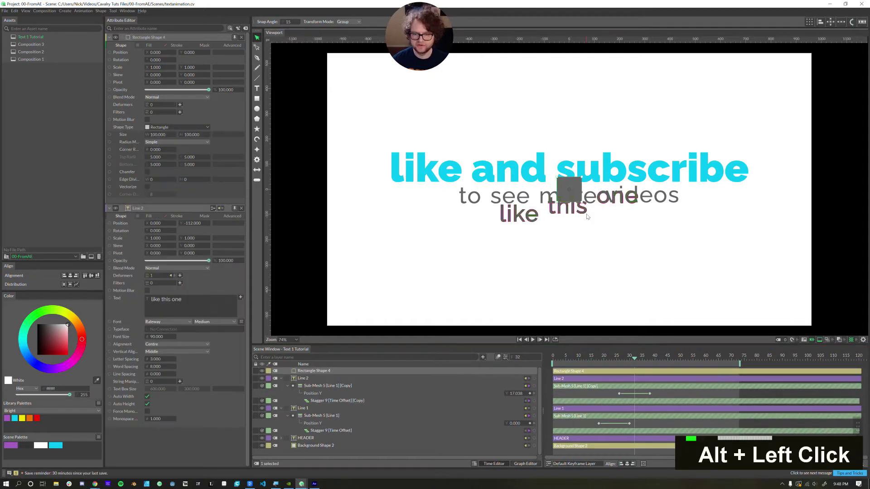
drag(570, 185, 570, 156)
drag(155, 136, 501, 166)
drag(187, 136, 207, 138)
drag(190, 52, 193, 57)
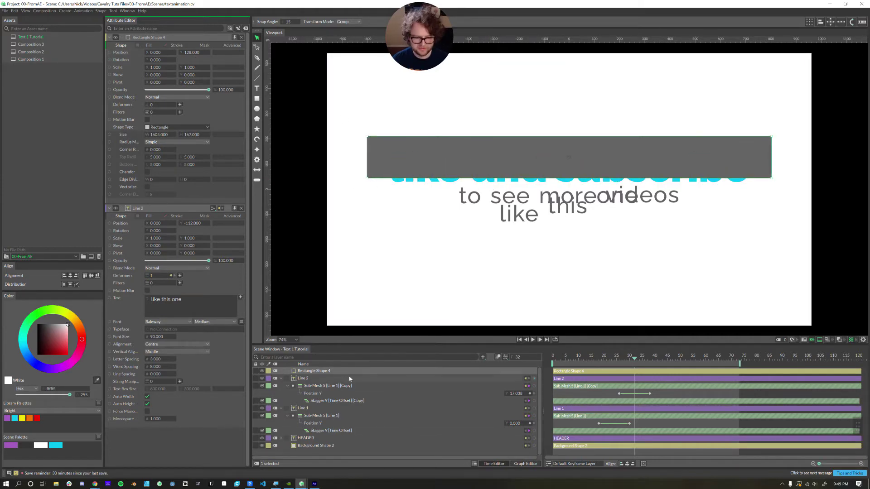
Rename the new rectangle Line 1 Matte.
double_click(318, 371)
text(Line 1 Matte)
key(Return)
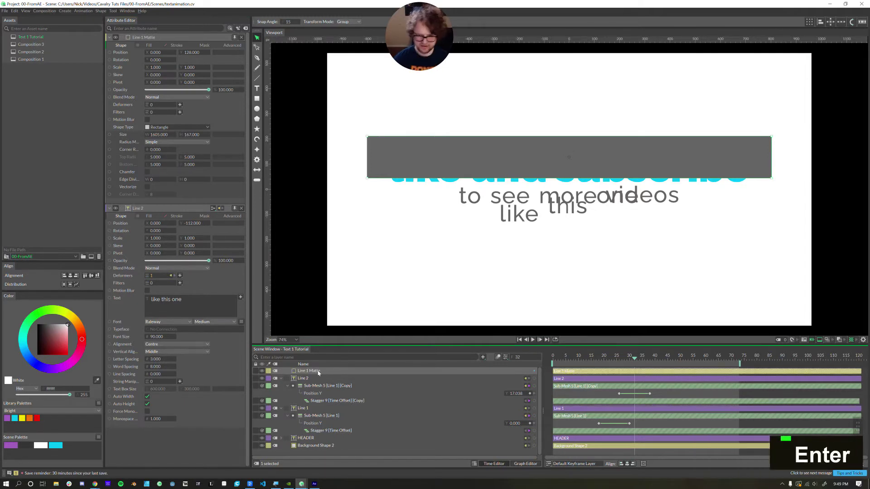
Mask Line 1 with Line 1 Matte, invert the mask so only text outside the rectangle shows, and nest the matte under Line 1.
drag(535, 371, 302, 409)
mouse_move(318, 415)
click(417, 412)
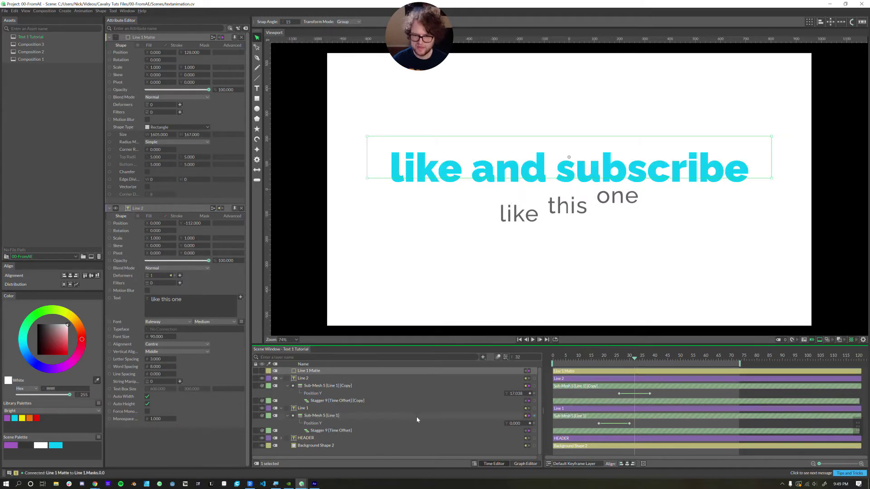
double_click(297, 415)
double_click(302, 409)
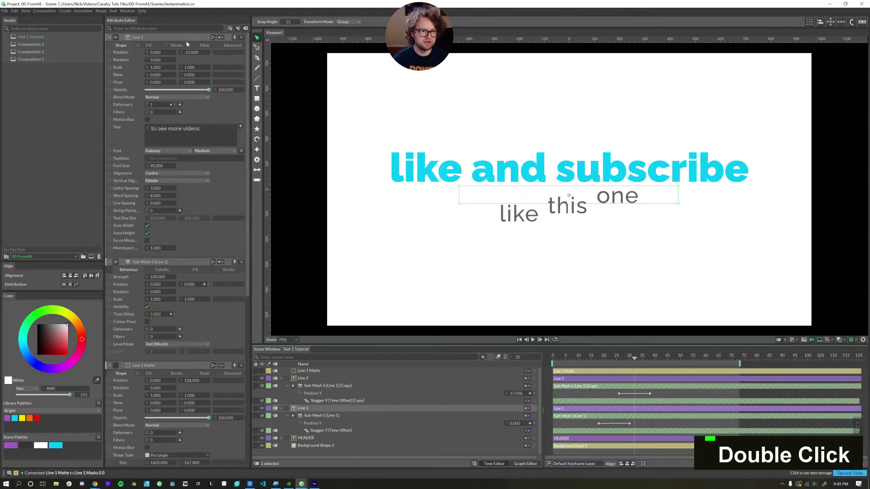
click(205, 45)
click(222, 53)
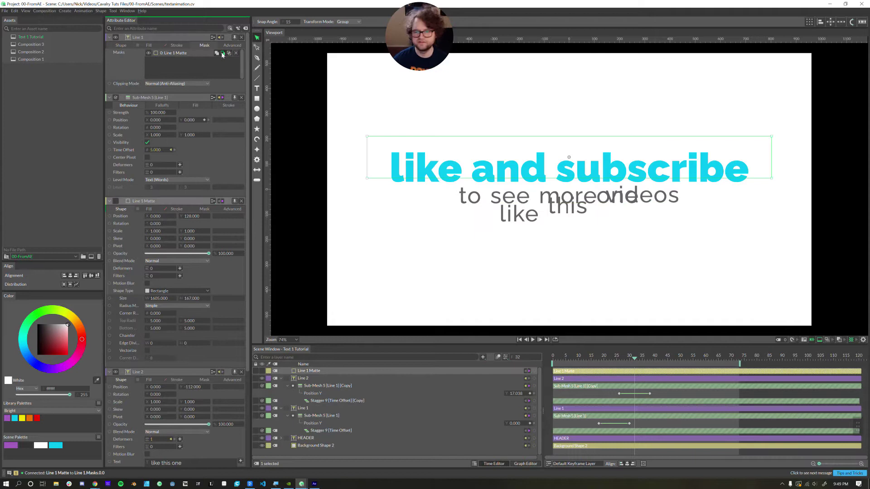
drag(294, 371, 293, 413)
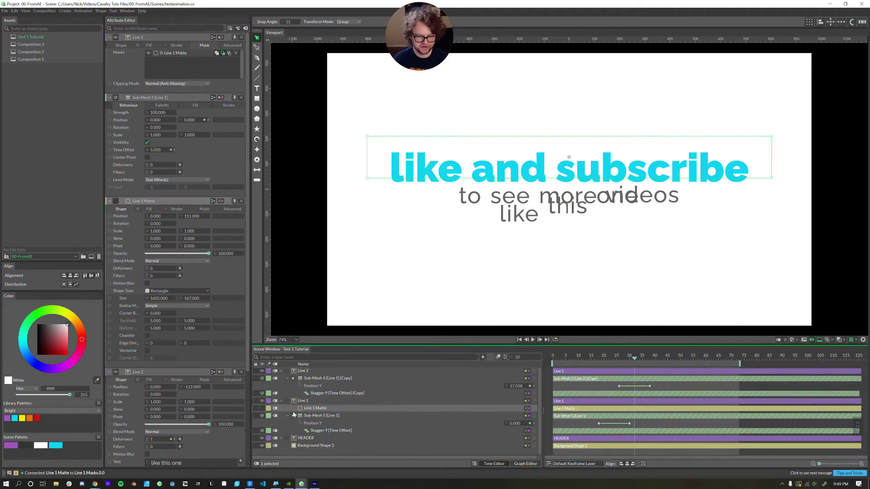
Duplicate Line 1 Matte, nest the copy under Line 2 and rename it Line 2 Matte.
key(ctrl+d)
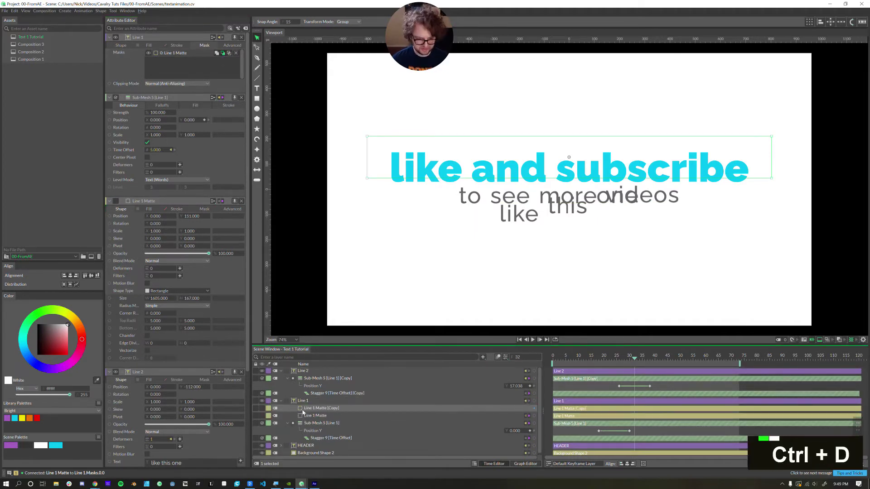
drag(300, 411, 302, 380)
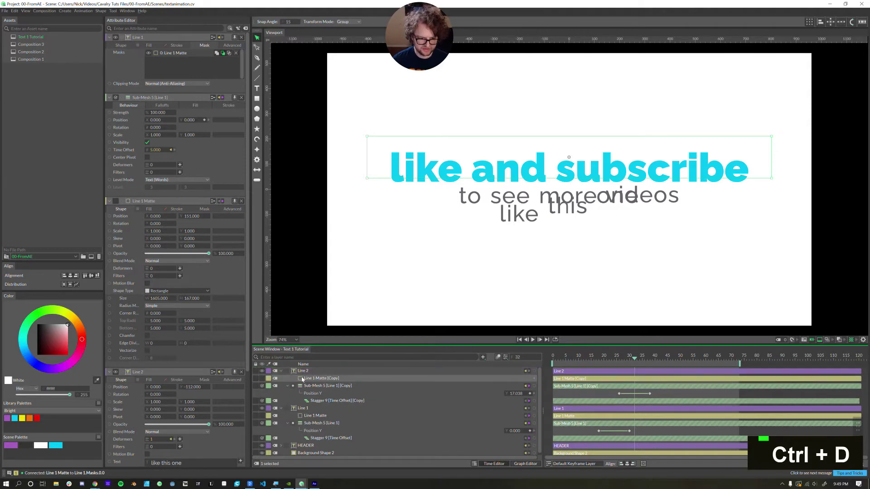
key(Return)
text(Li)
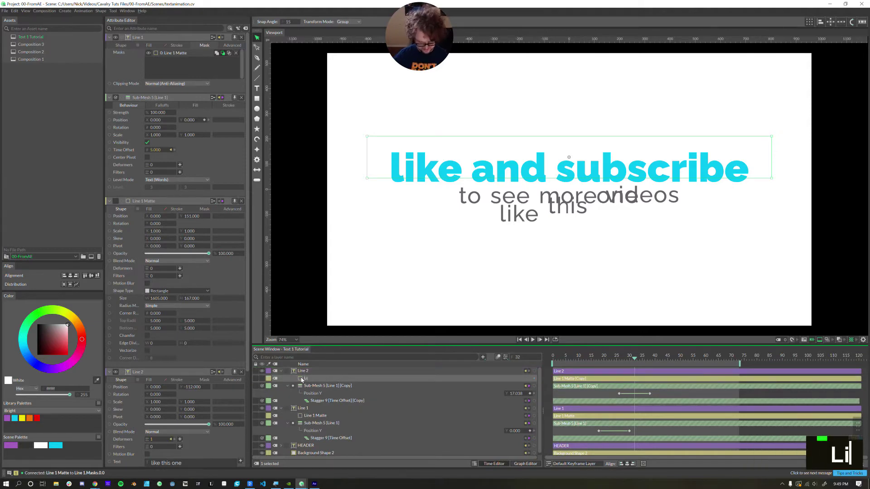
text(ne 2 Matte)
key(Return)
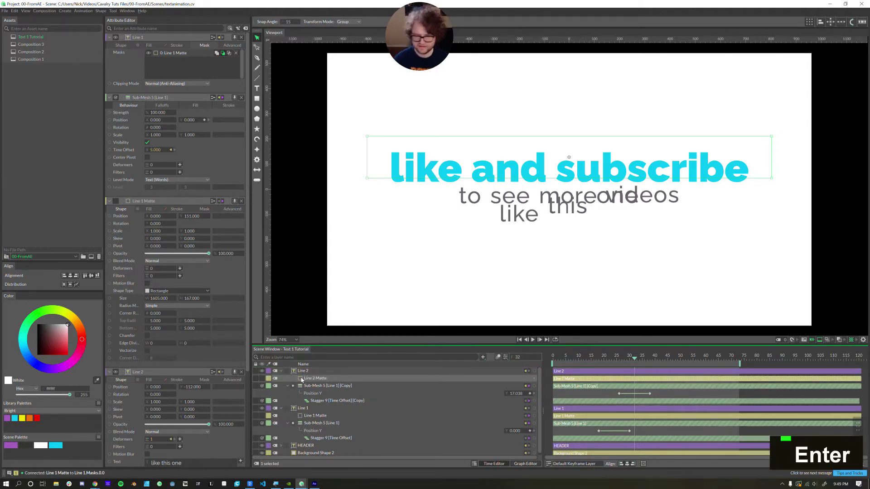
Mask Line 2 with Line 2 Matte, invert the mask so only text outside the rectangle shows, and preview the animation.
drag(535, 378, 304, 371)
mouse_move(325, 374)
click(415, 374)
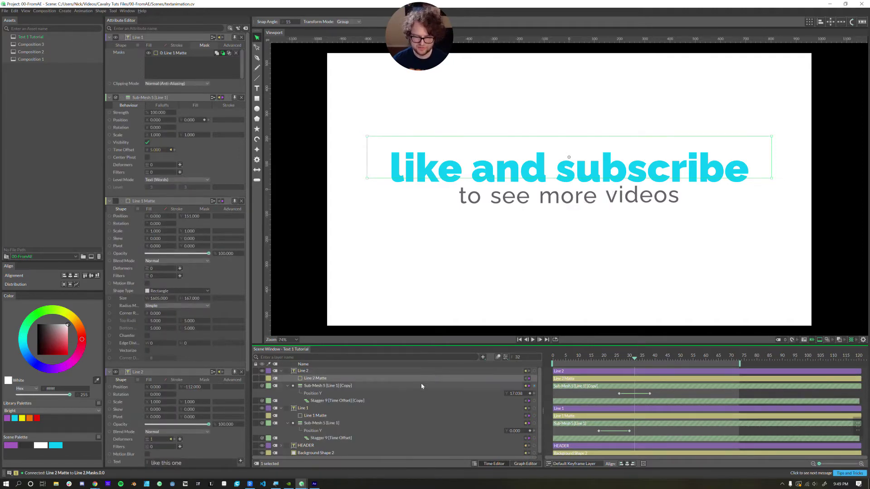
double_click(417, 370)
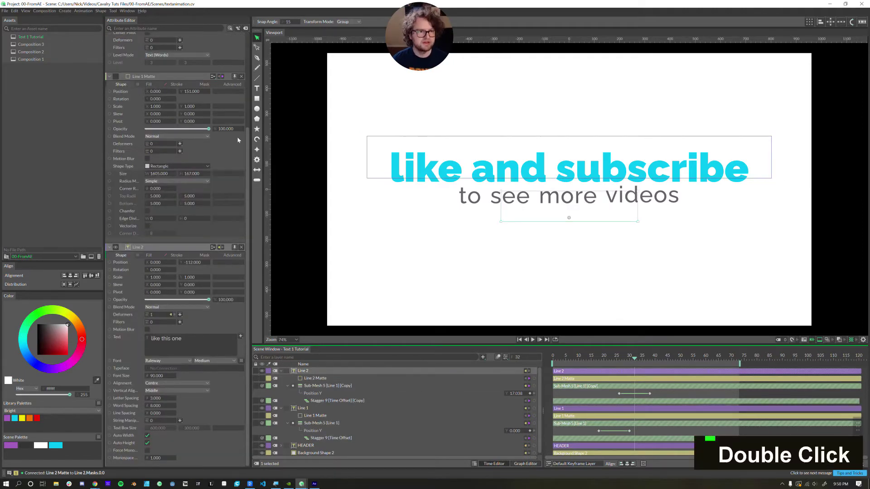
click(204, 256)
click(225, 387)
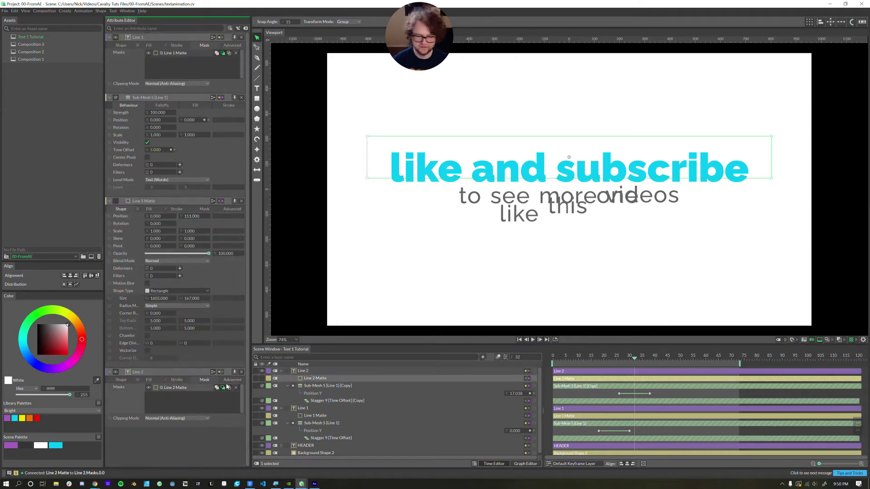
key(space)
Lower Line 2 Matte so it covers the area just above the second text line, and preview the reveal.
click(302, 414)
click(302, 379)
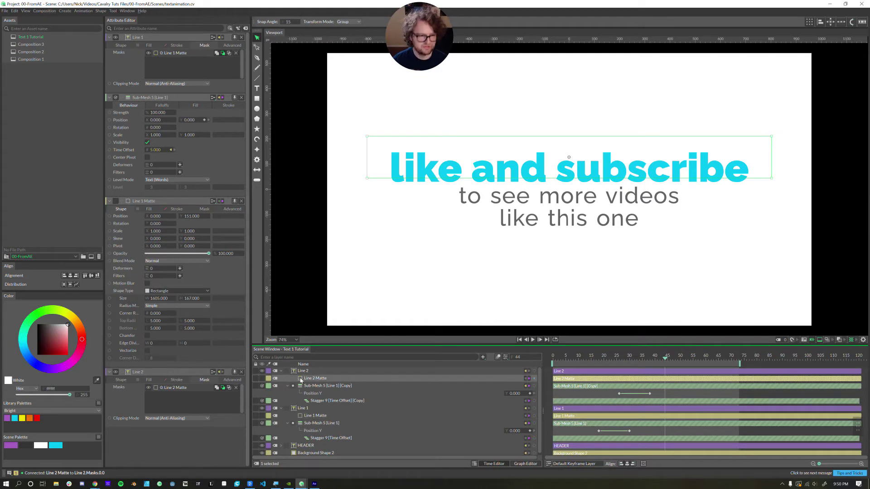
double_click(300, 380)
click(121, 46)
drag(193, 52, 171, 59)
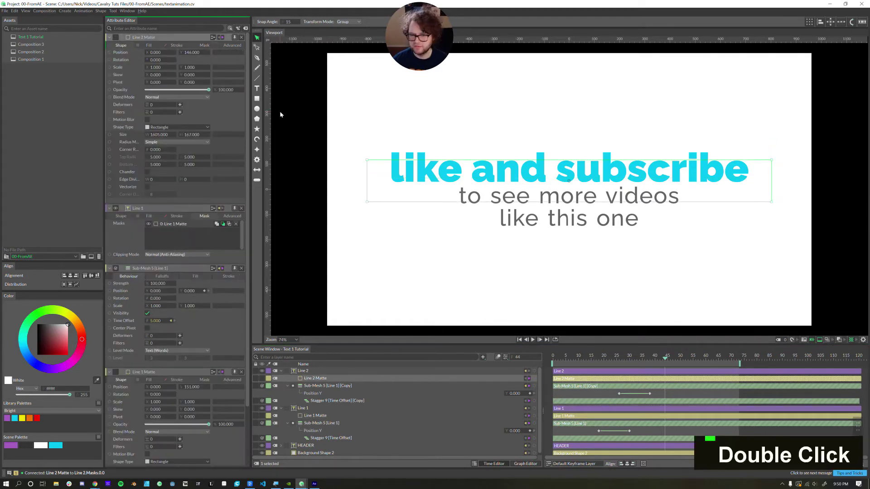
drag(572, 358, 630, 372)
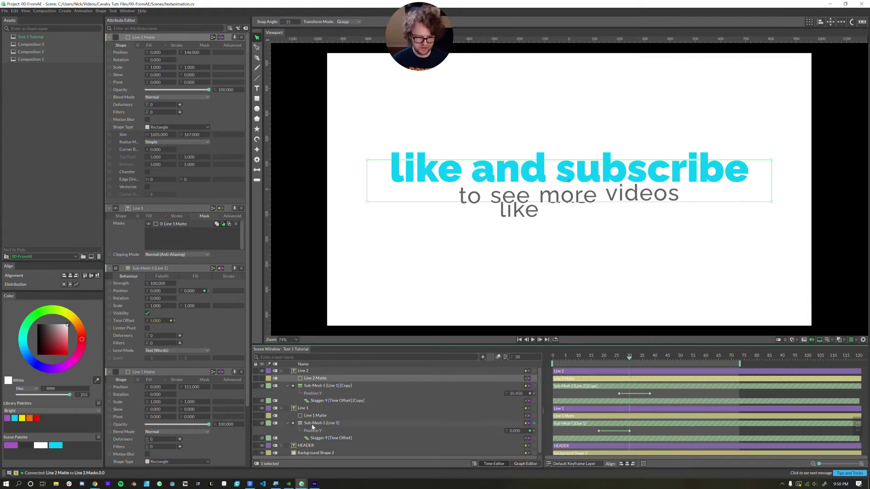
Move the HEADER layer to the top of the layer stack, above Line 2, and play the animation from the start.
drag(292, 446, 293, 371)
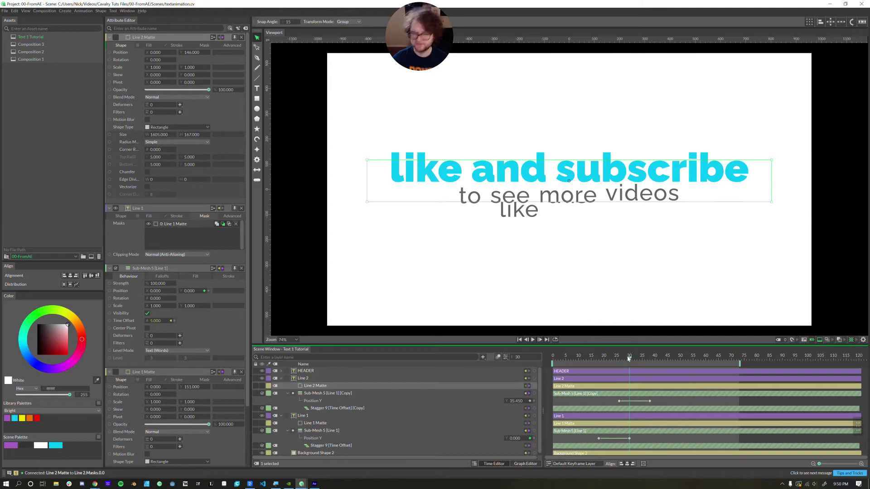
drag(628, 357, 550, 379)
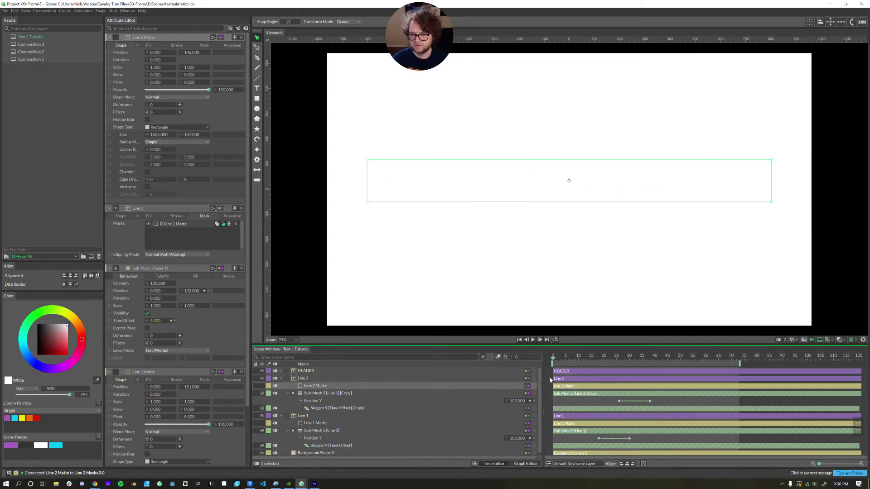
click(533, 339)
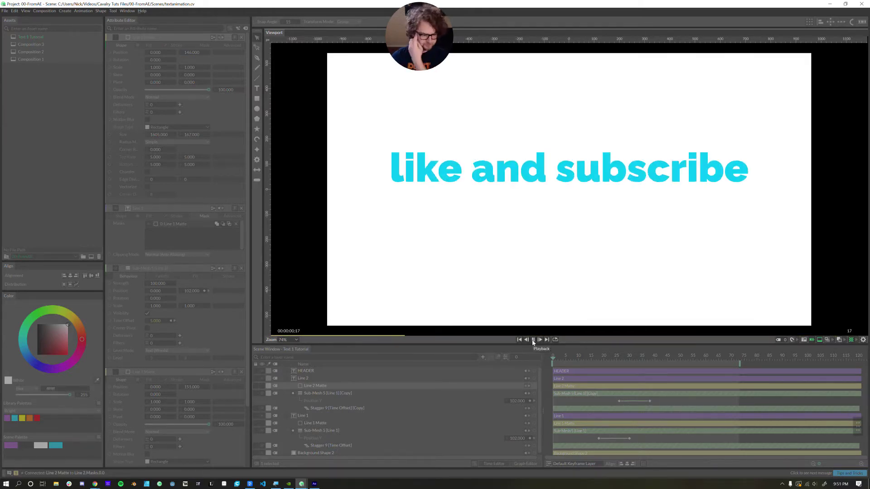
click(533, 339)
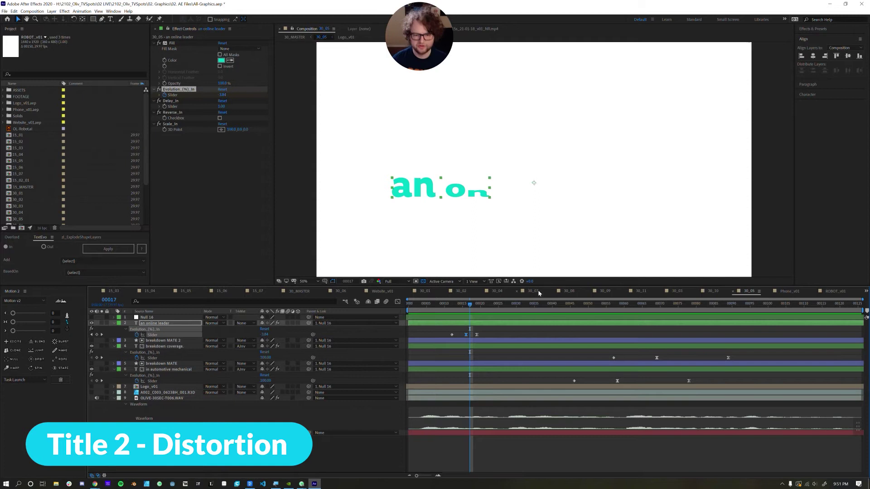
Switch to After Effects, open composition 30_10 and preview its "fast" title animation.
click(711, 292)
drag(483, 304, 408, 316)
key(KP_0)
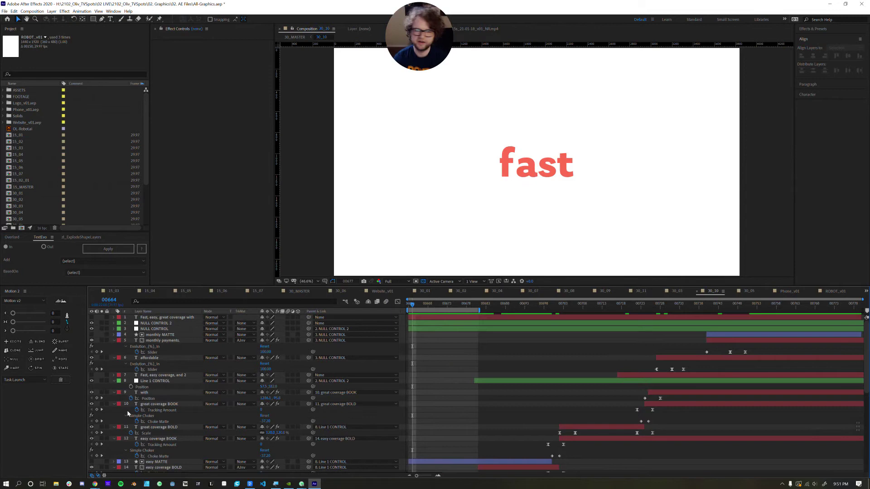
Step through the frames around the start of the Fast BOOK layer to examine the change from bold to thin italic text.
drag(463, 307, 486, 315)
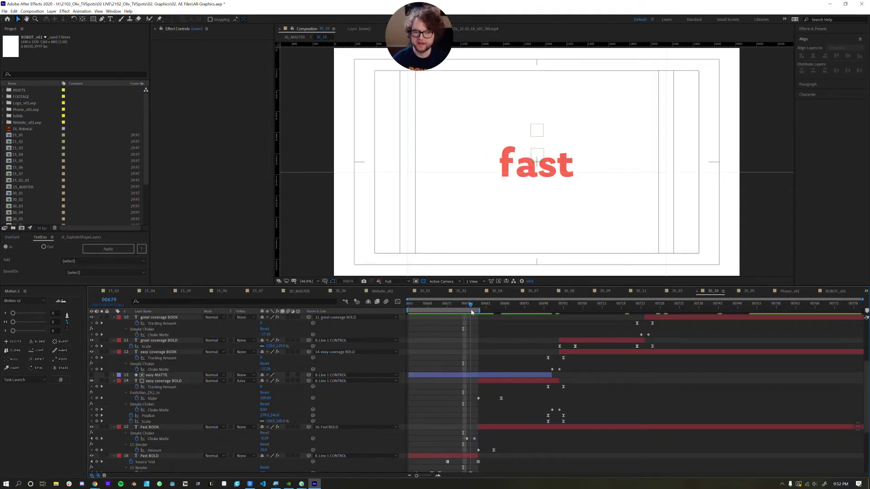
click(160, 427)
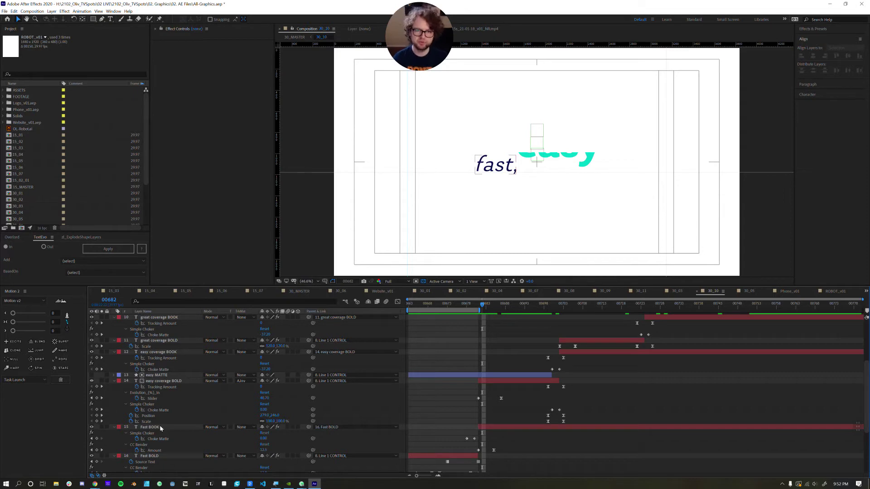
key(Page_Up)
key(Page_Up)
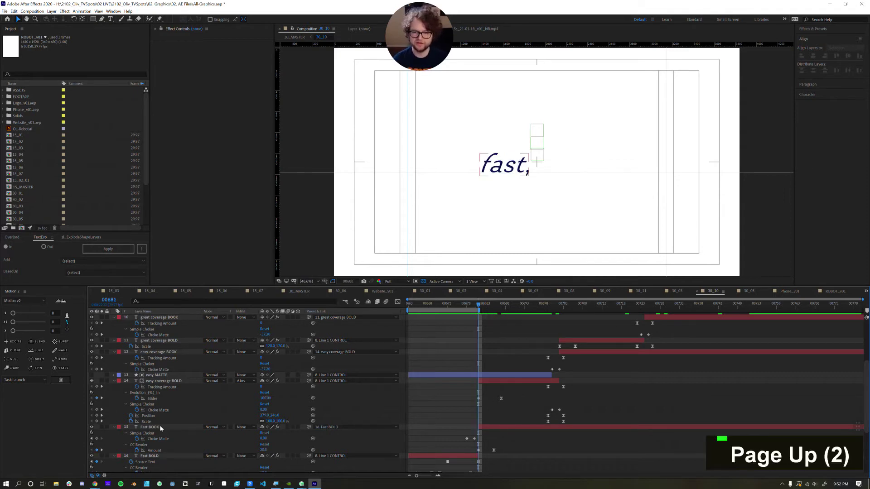
key(Page_Down)
key(Page_Down)
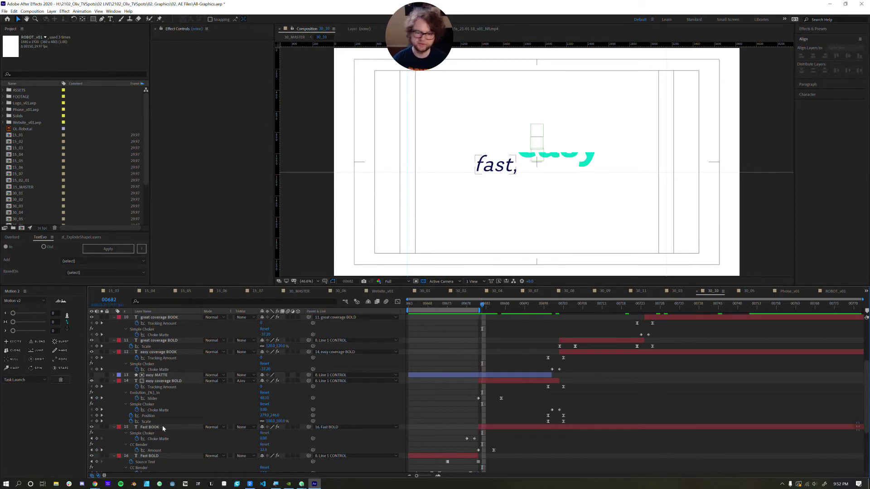
Try a negative CC Bender amount on the Fast BOLD layer, undo it, and inspect the bend at frame 666.
click(137, 456)
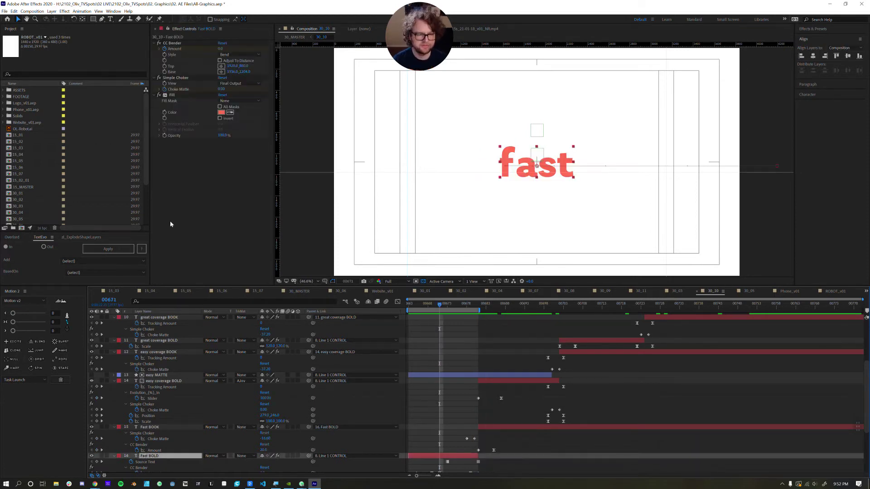
click(176, 44)
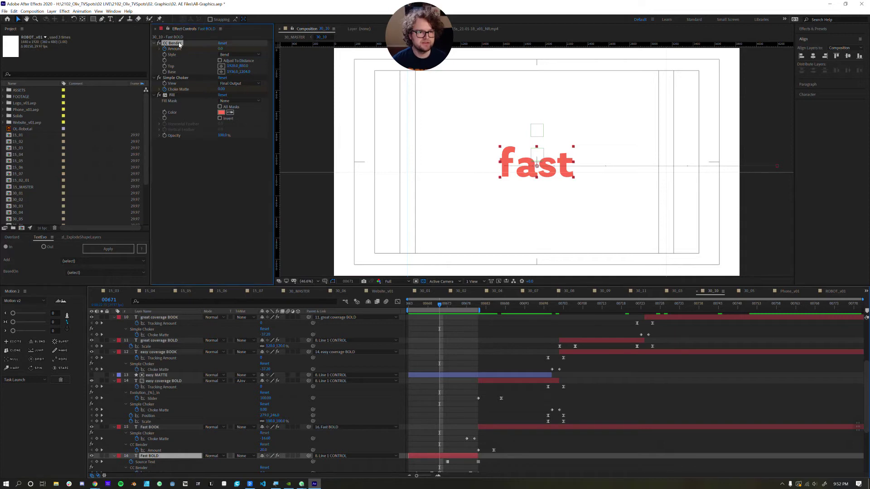
drag(220, 48, 173, 74)
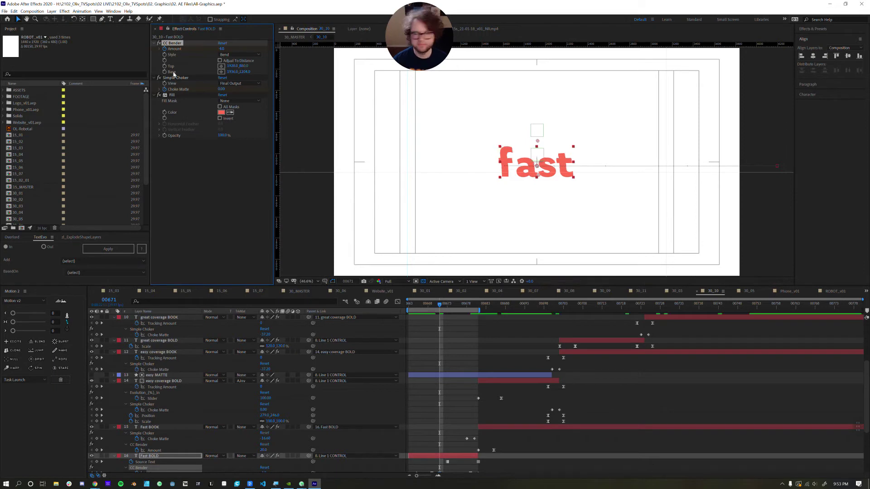
click(172, 63)
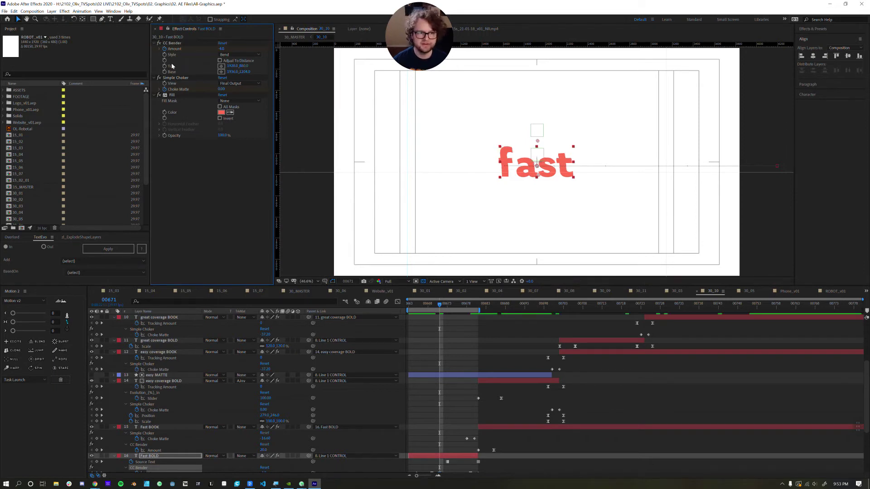
key(ctrl+z)
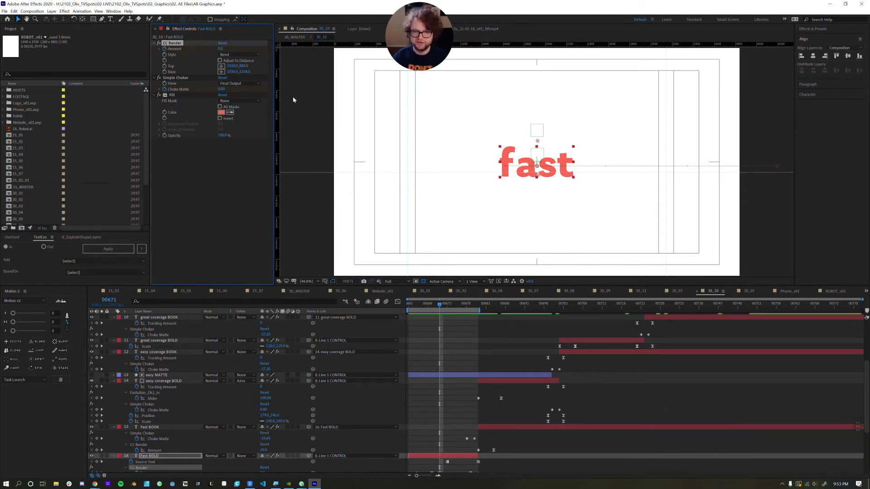
click(420, 304)
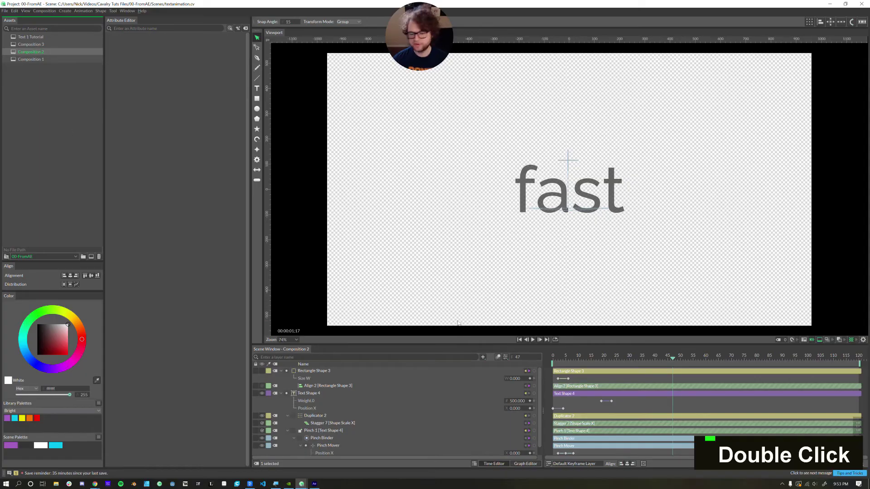
Switch to Cavalry and examine the "fast" animation and its layers in Composition 2.
drag(615, 359, 565, 368)
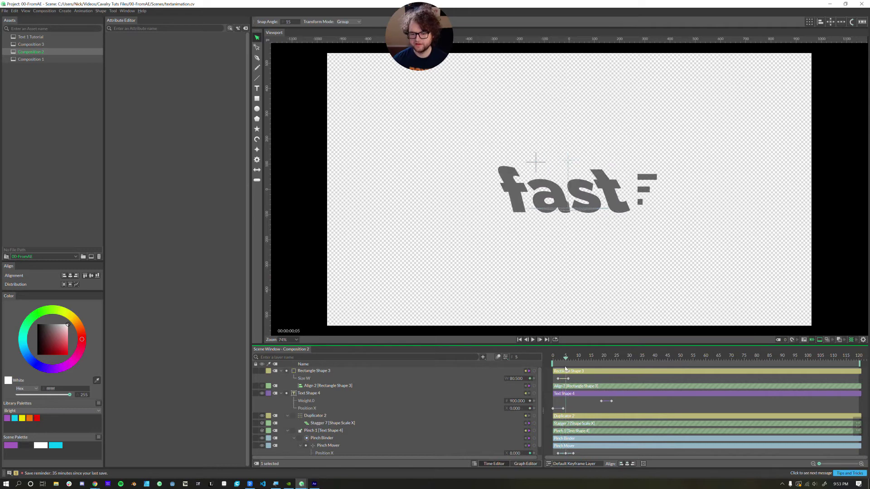
scroll(384, 406, up, 1)
scroll(322, 398, down, 1)
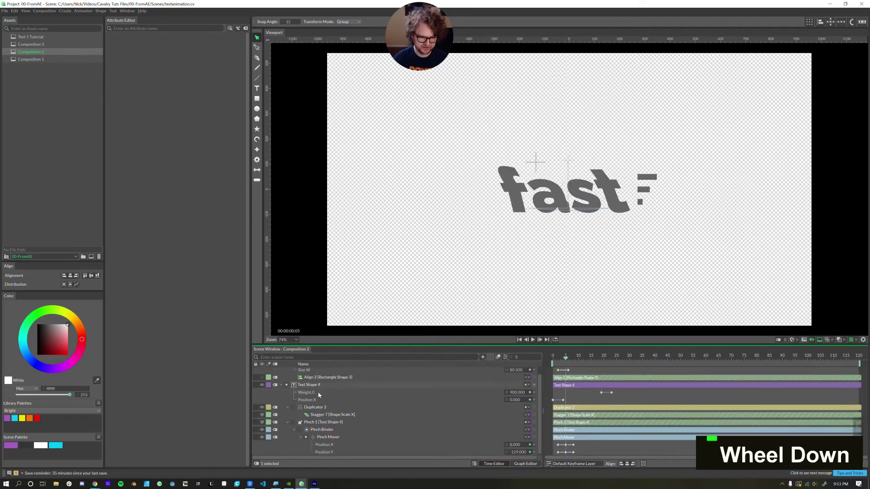
scroll(300, 417, up, 1)
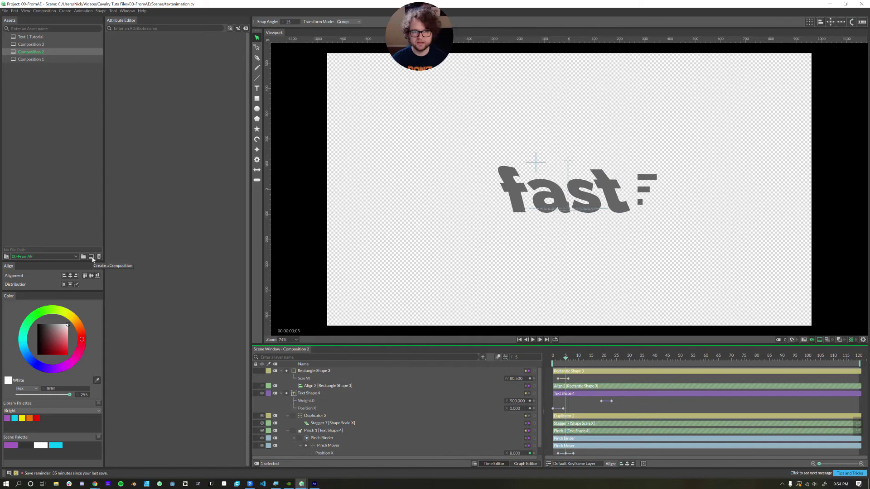
Create a new composition and name it Text 2 Tutorial.
click(91, 257)
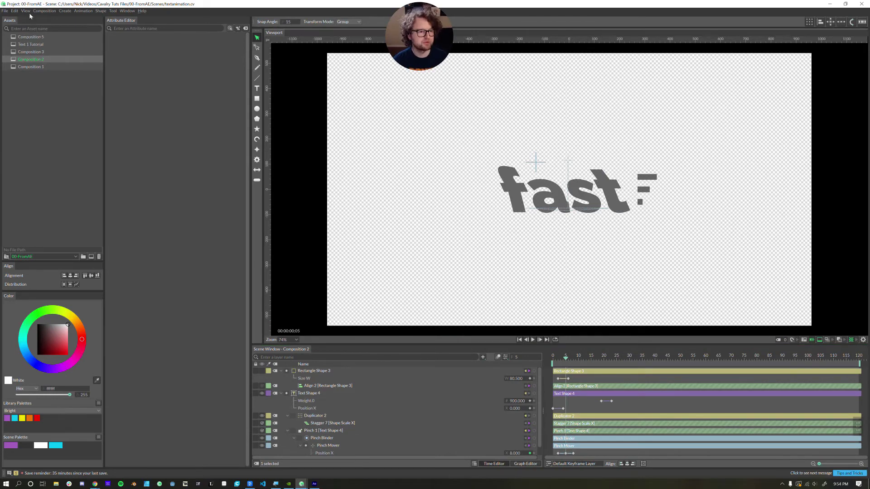
click(20, 38)
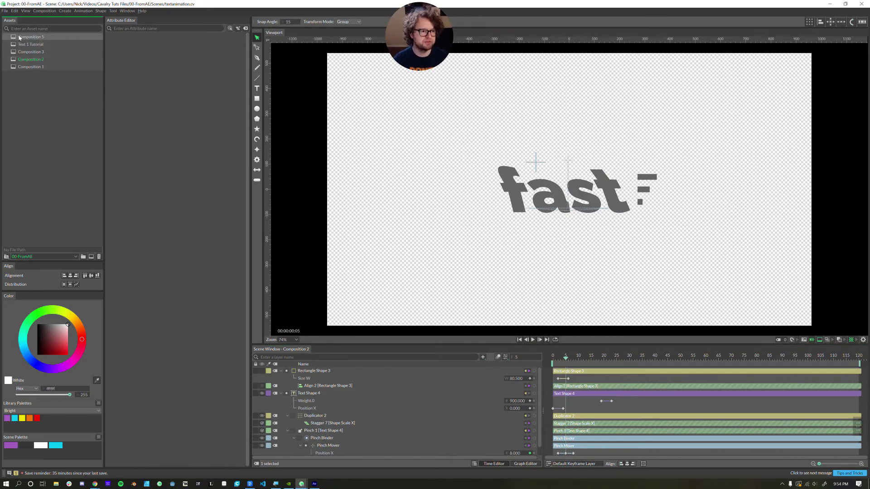
text(Text 2 Tutori)
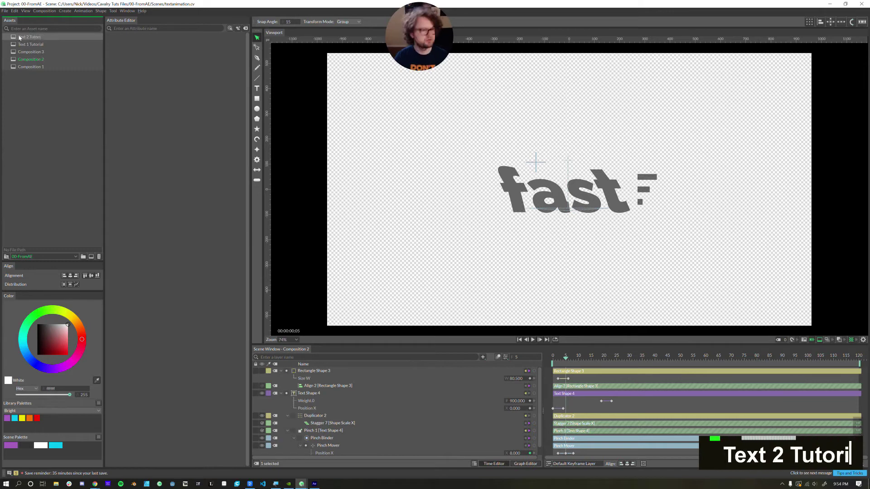
text(al)
key(Return)
Add a text shape reading "fast" with its alignment set to Centre and vertical alignment to Middle.
alt+click(257, 88)
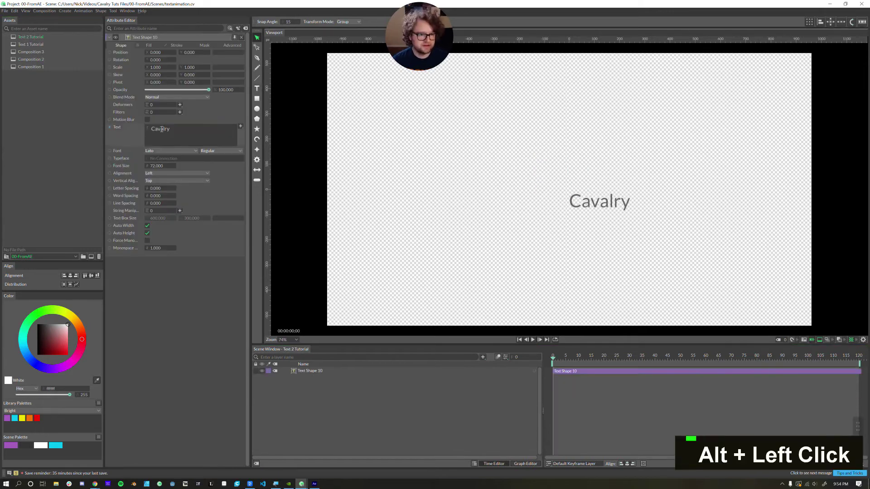
double_click(161, 130)
text(fast)
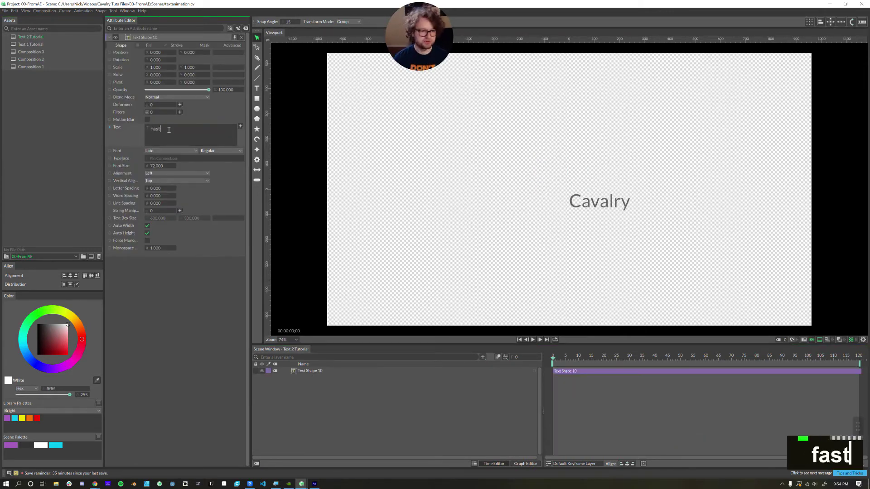
key(Return)
click(167, 174)
click(162, 182)
click(162, 181)
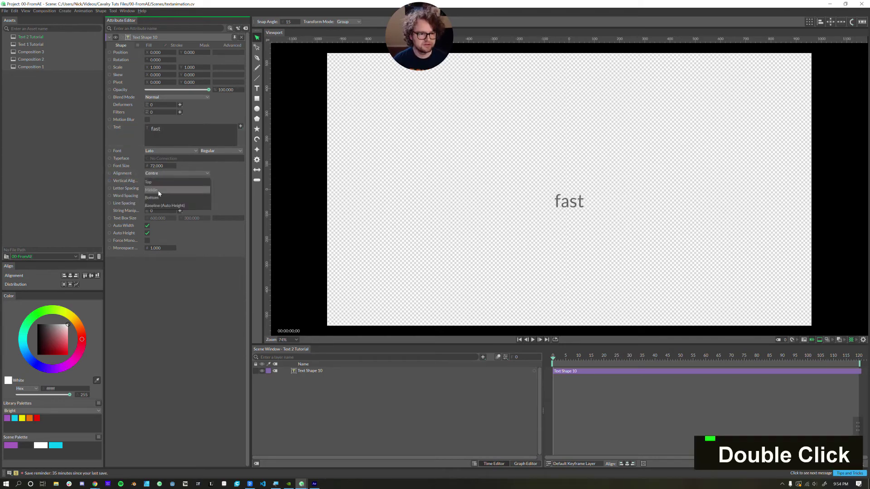
click(158, 193)
Set the text's font to Raleway Black at size 309.
click(170, 150)
scroll(171, 222, down, 3)
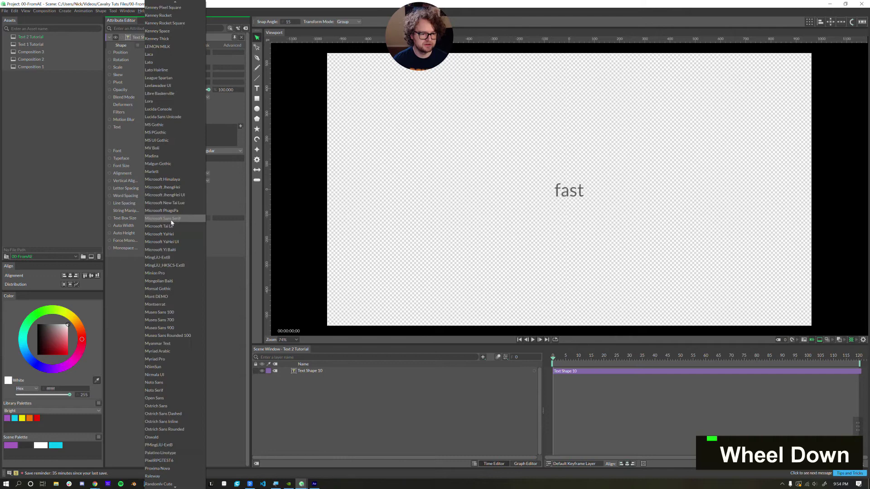
scroll(171, 222, down, 3)
click(171, 221)
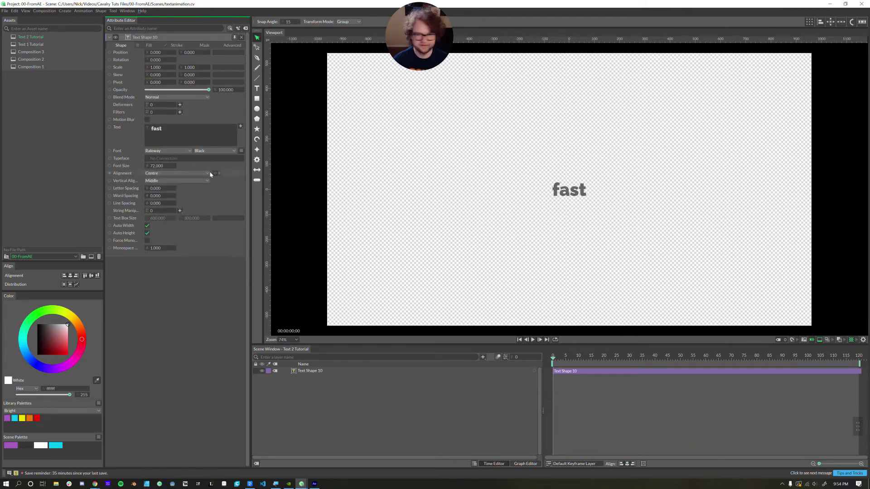
drag(153, 164, 208, 175)
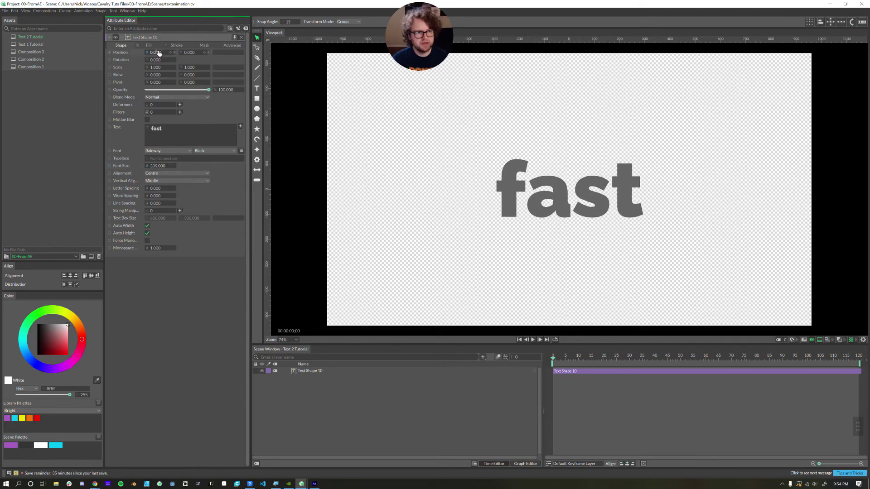
Keyframe the "fast" text's Position X at 1275 on frame 0 and at 0 on frame 4.
drag(158, 55, 436, 67)
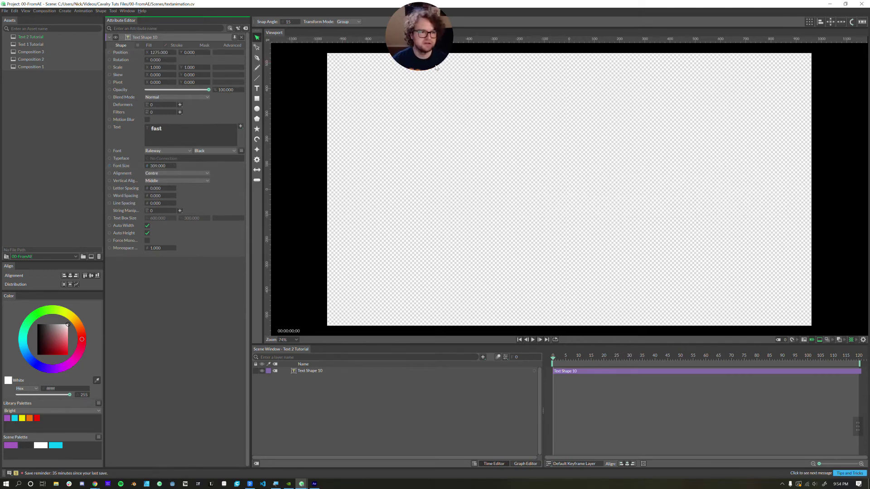
click(170, 52)
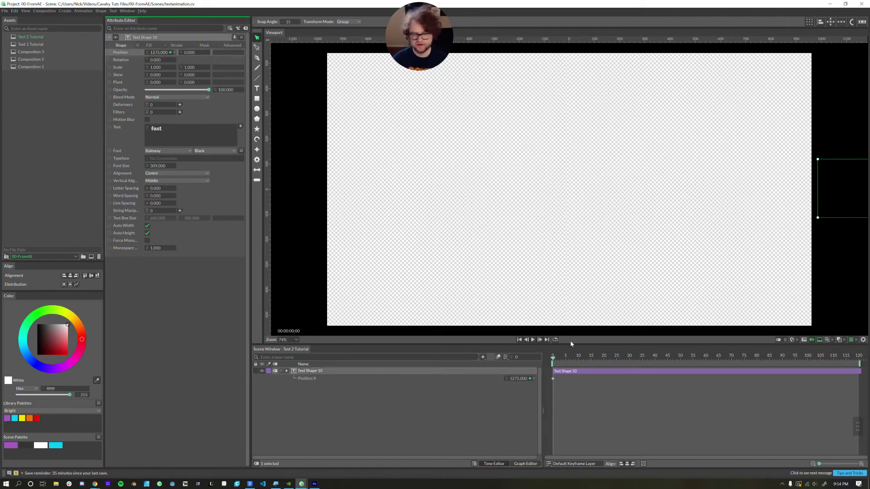
key(ctrl+Right)
key(ctrl+Right)
key(ctrl+Right)
key(ctrl+Right)
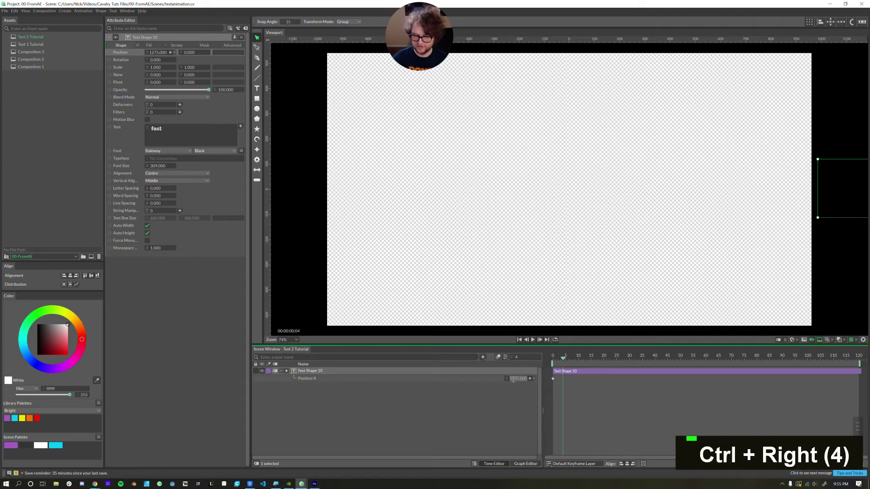
text(0)
key(Return)
click(525, 410)
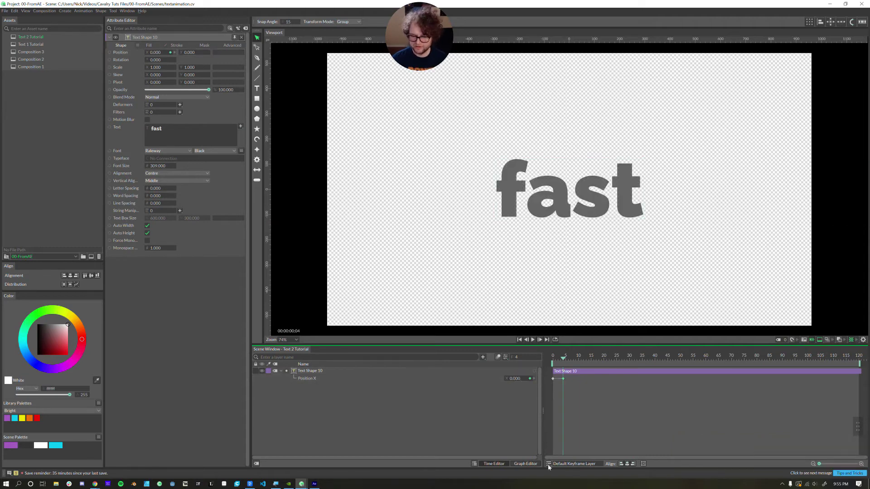
Ease the Position X curve into the frame 4 keyframe, shorten that keyframe's handle, and preview from frame 0.
click(525, 464)
click(766, 464)
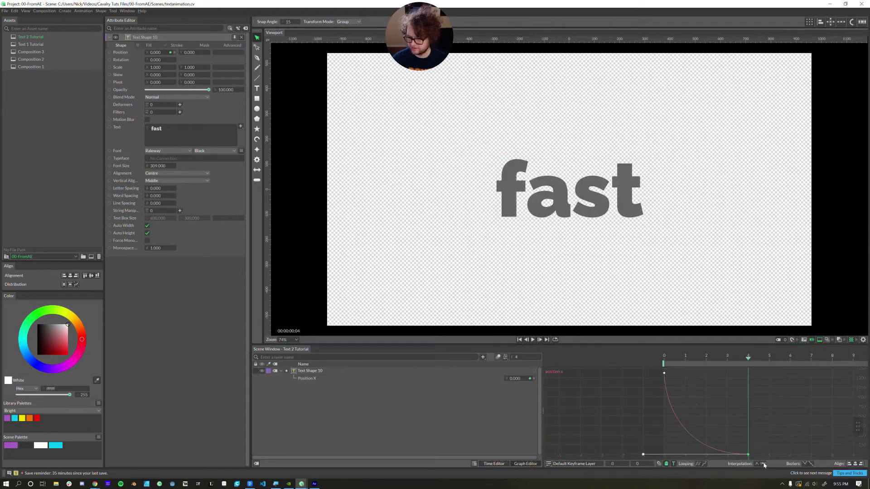
drag(643, 455, 709, 455)
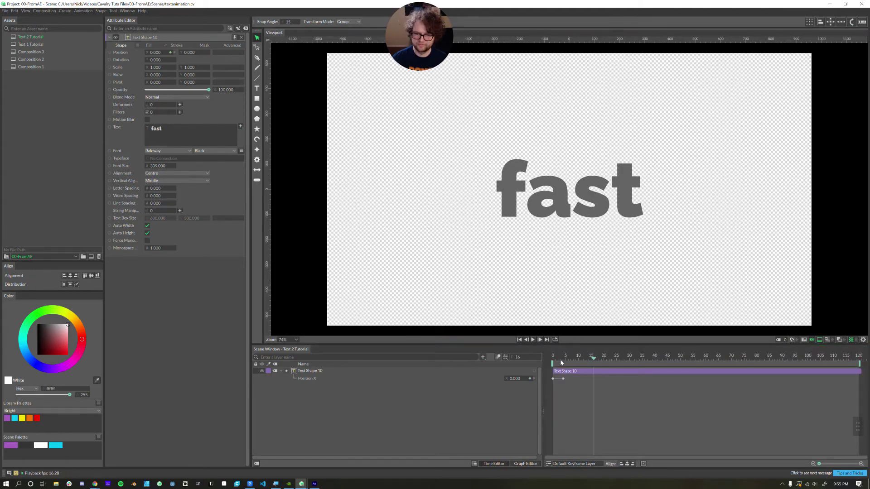
drag(561, 362, 540, 357)
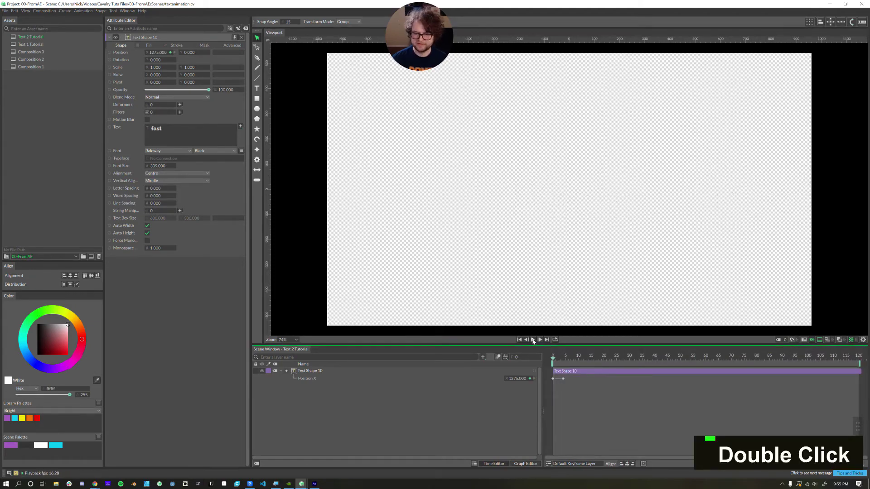
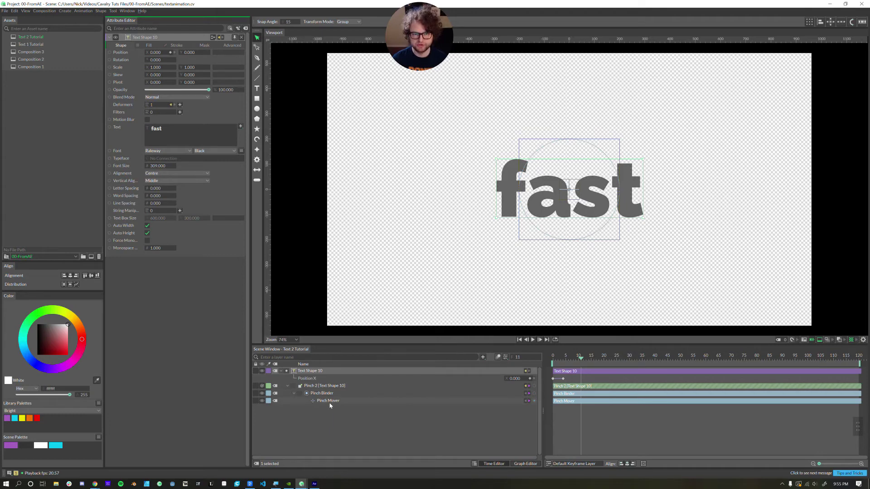
Try moving the Pinch Mover slightly downward to distort the text, and undo the move.
click(330, 401)
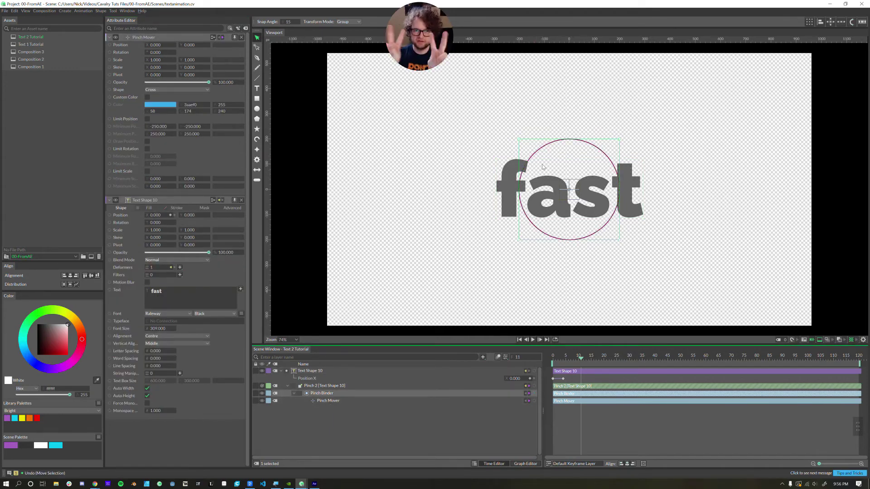
double_click(315, 401)
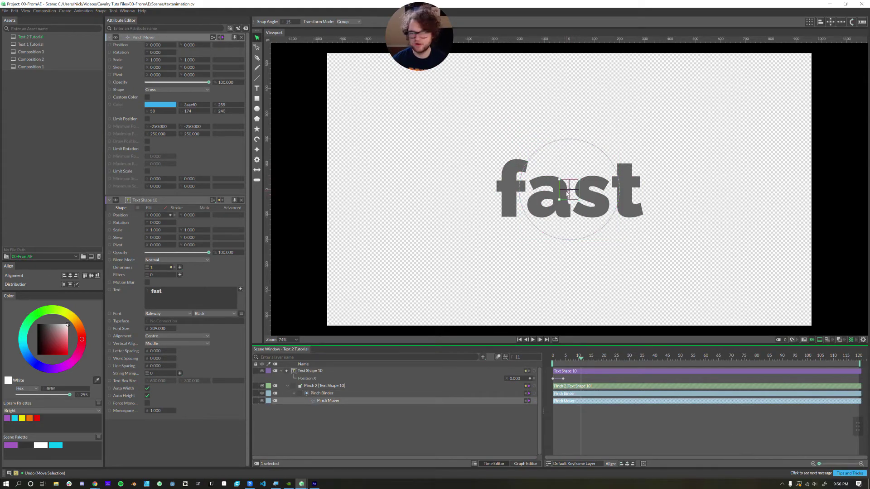
click(151, 89)
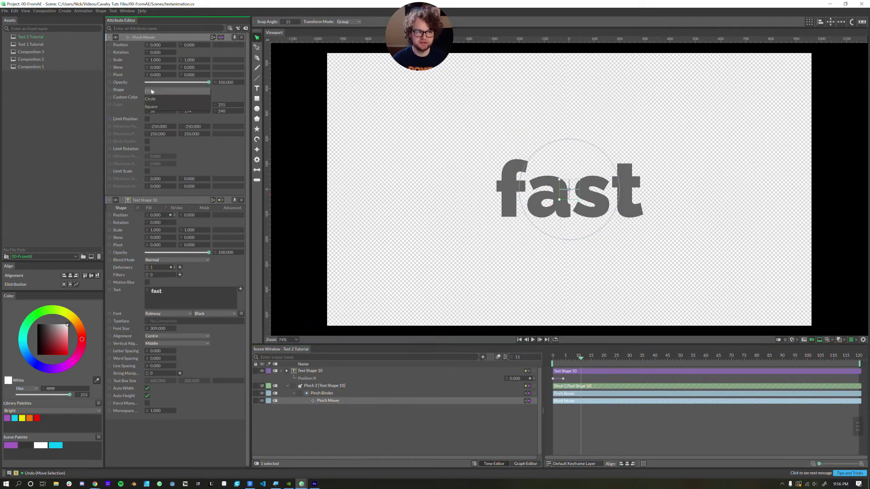
click(151, 91)
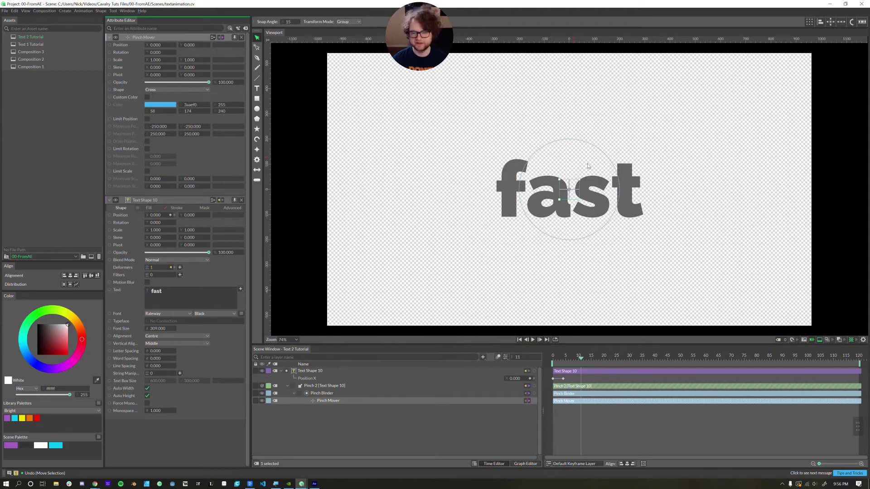
mouse_move(573, 196)
mouse_down()
mouse_move(572, 216)
mouse_move(564, 186)
mouse_move(625, 217)
mouse_move(653, 217)
mouse_move(592, 229)
mouse_move(659, 242)
mouse_move(560, 194)
mouse_move(572, 193)
mouse_up()
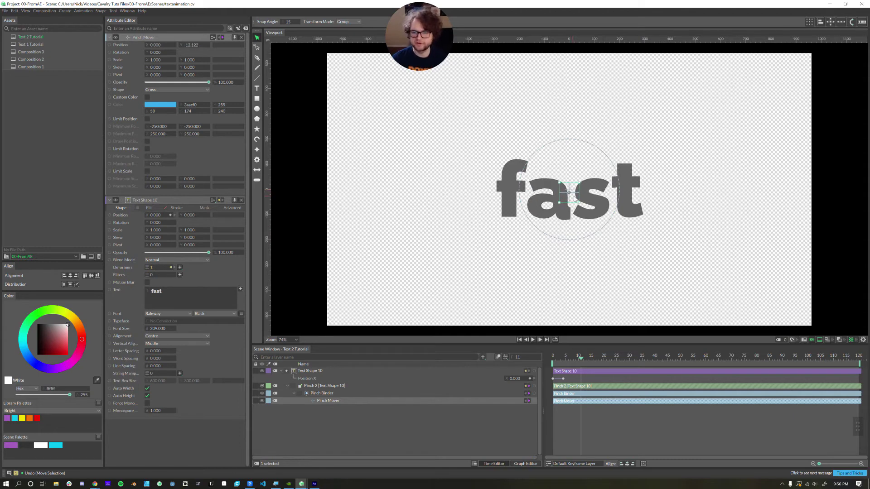
key(ctrl+z)
key(ctrl+z)
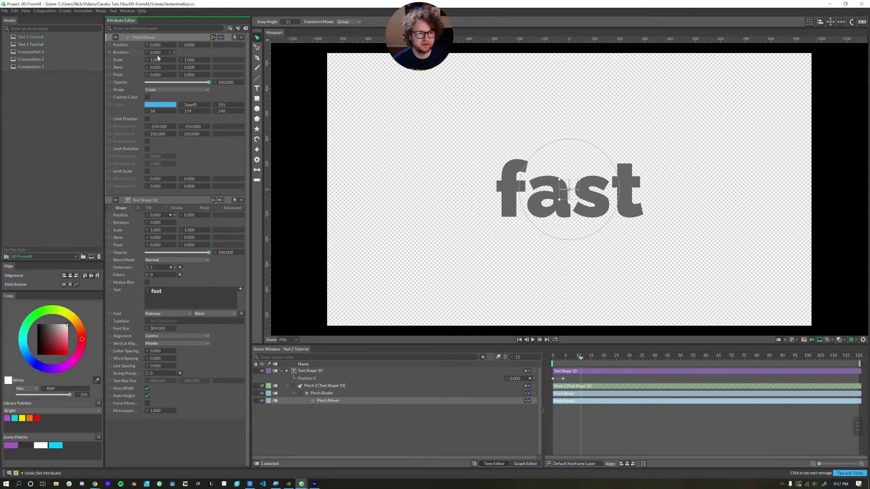
double_click(329, 434)
text(null)
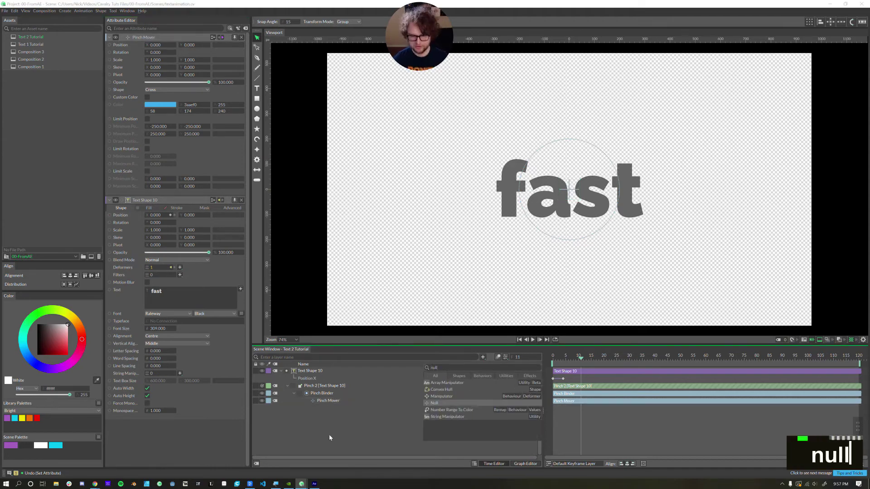
Set the Pinch Binder's shape type to Linear and its rotation to -90.
double_click(322, 393)
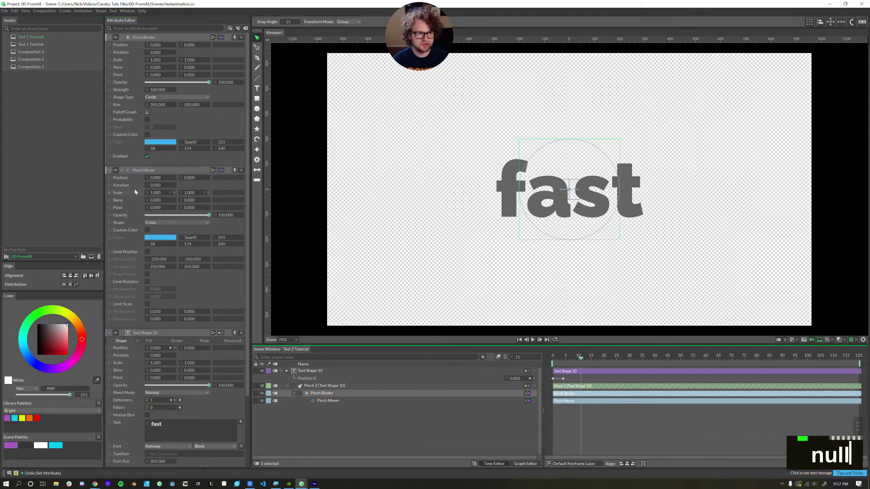
click(148, 98)
click(151, 113)
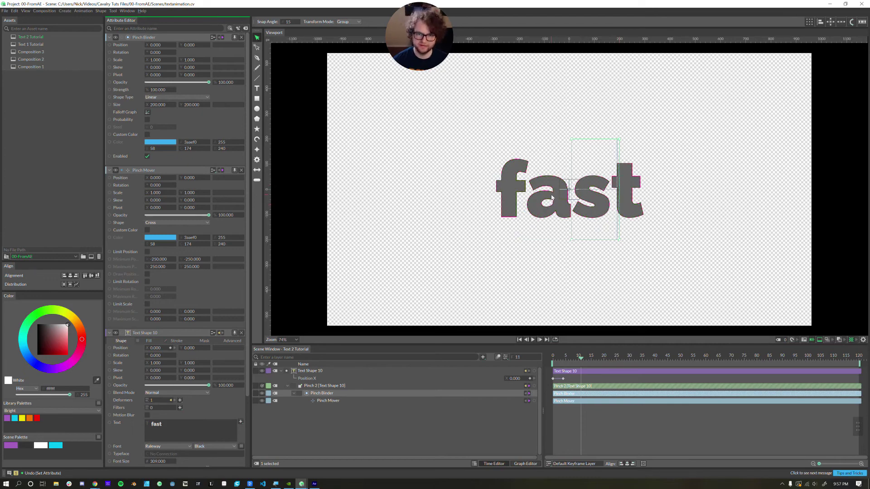
click(154, 53)
text(-90)
key(Return)
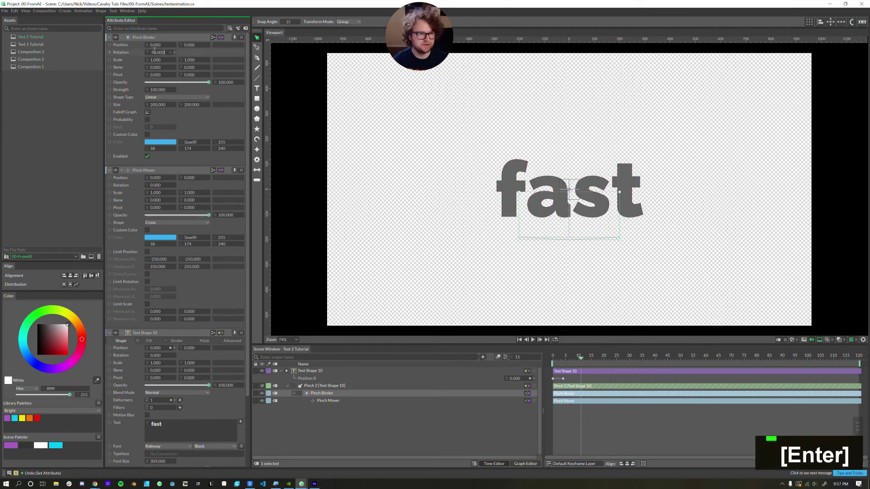
Fit the Pinch Binder over the text's height with Position Y 126 and Size 246 by 194.
drag(194, 45, 221, 51)
drag(160, 106, 172, 108)
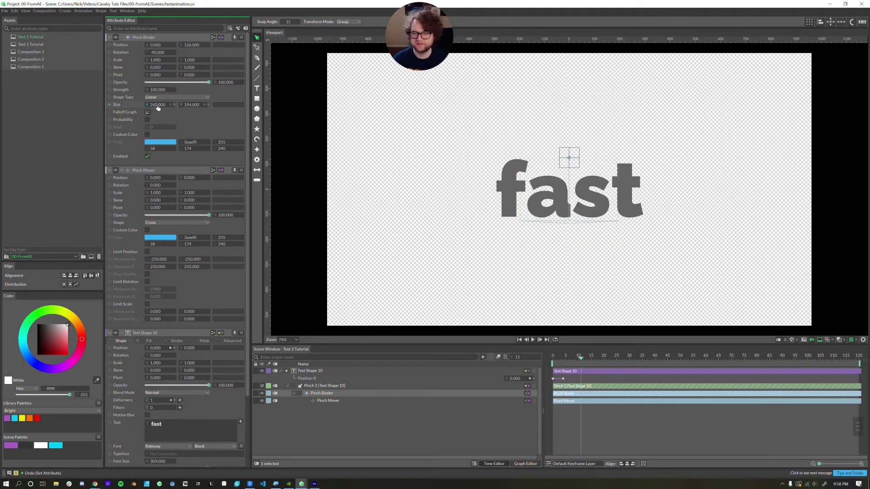
drag(156, 107, 154, 107)
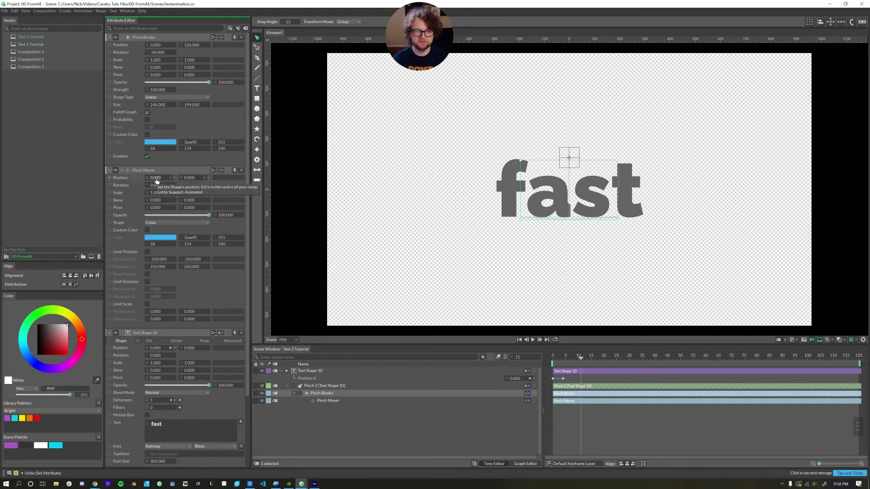
Slant the text by setting the Pinch Mover's Position Y to 230, keeping its Position X at 0.
mouse_move(156, 181)
mouse_down()
mouse_move(173, 184)
mouse_move(157, 191)
mouse_up()
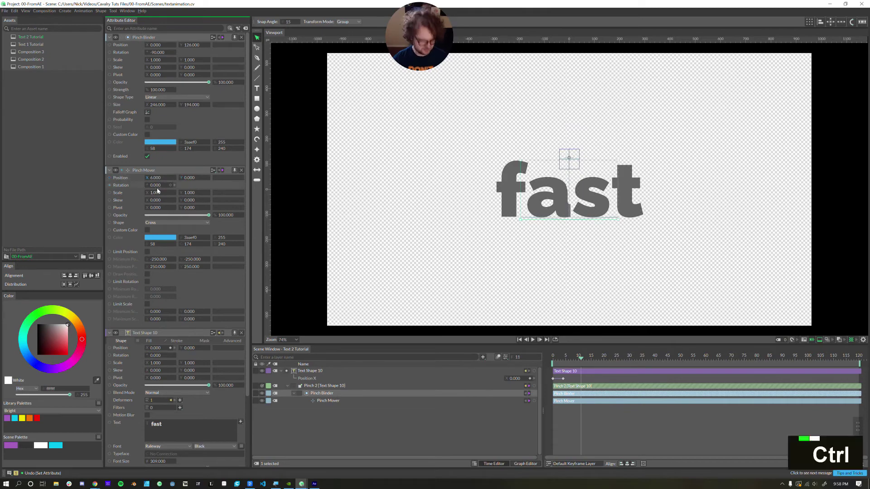
key(ctrl+z)
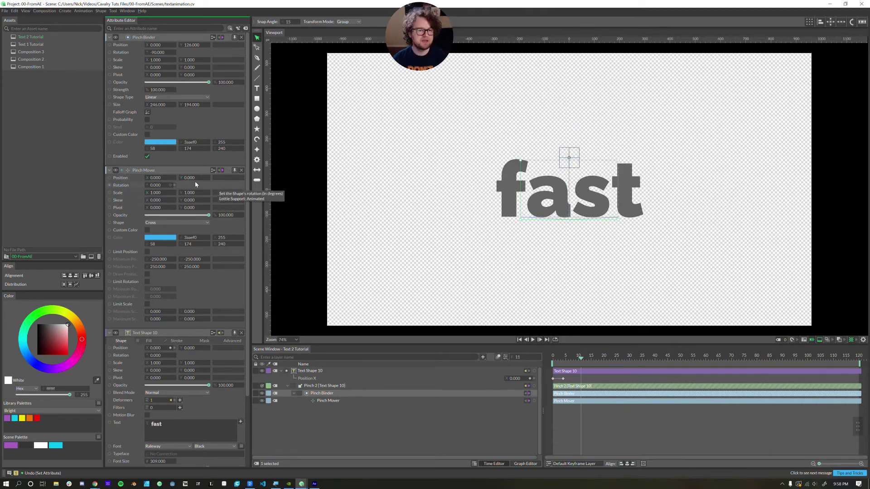
drag(190, 181, 214, 187)
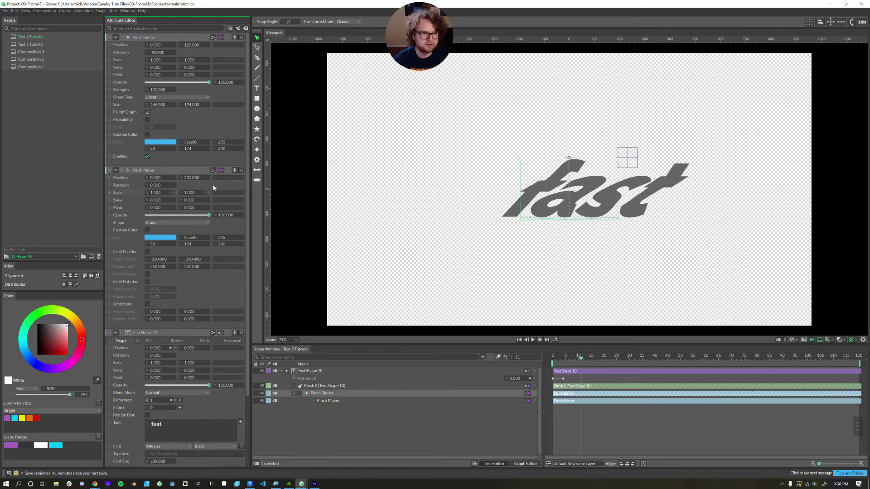
Reshape the Pinch Binder's falloff graph into a steep initial drop that flattens toward the end, removing the S-curve.
click(146, 112)
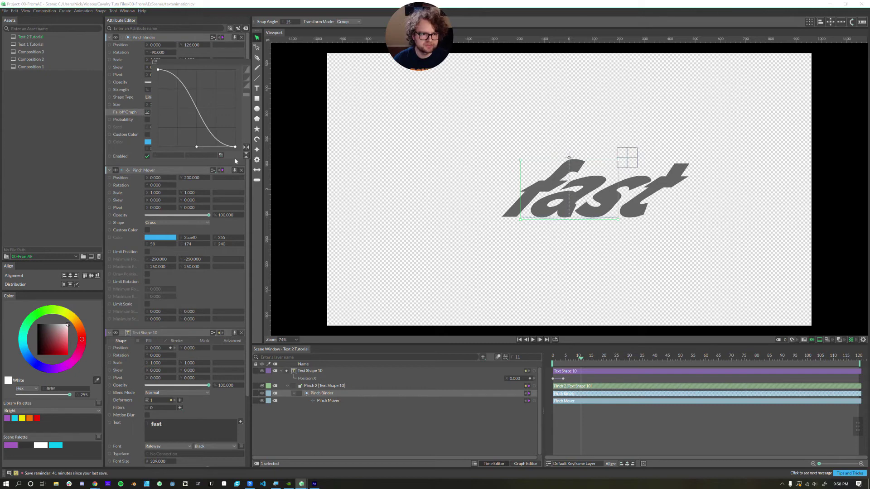
click(158, 70)
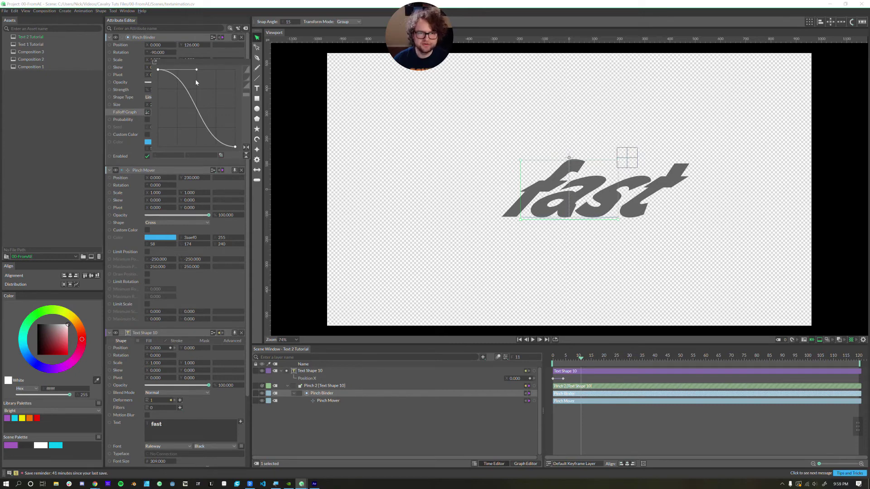
drag(197, 70, 157, 90)
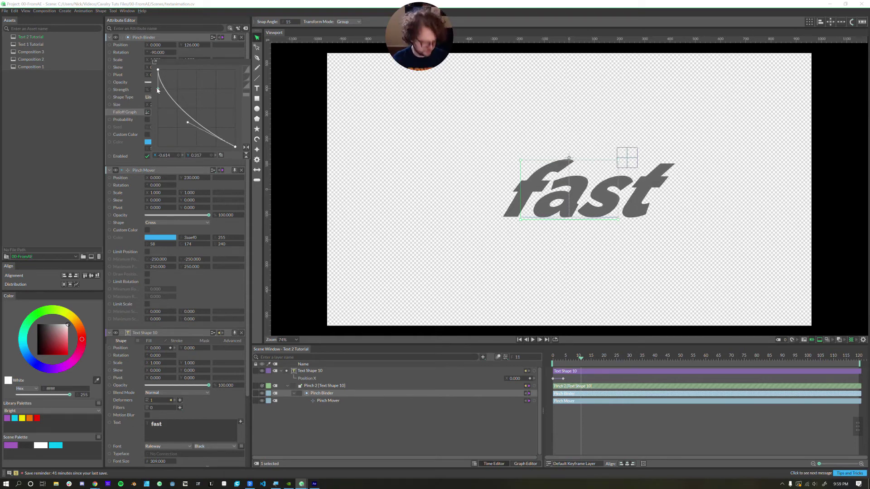
drag(187, 122, 165, 127)
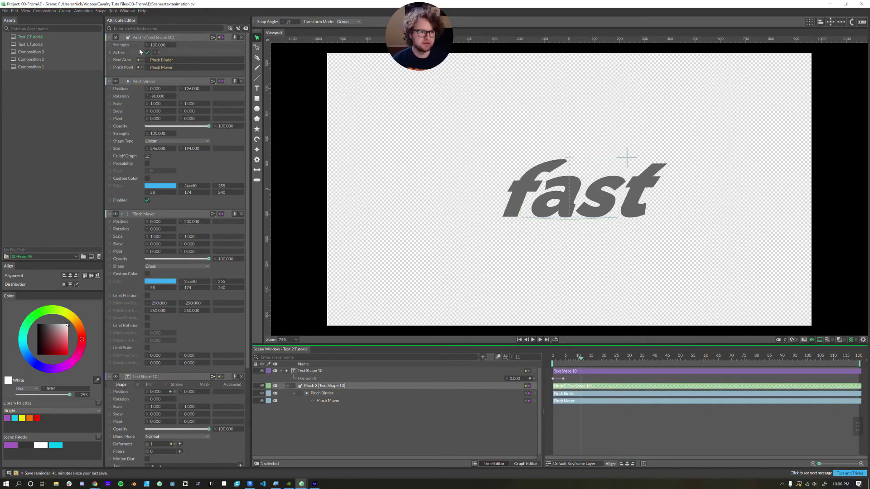
Try the Pinch deformer's Strength at 10 and return it to 100.
double_click(301, 386)
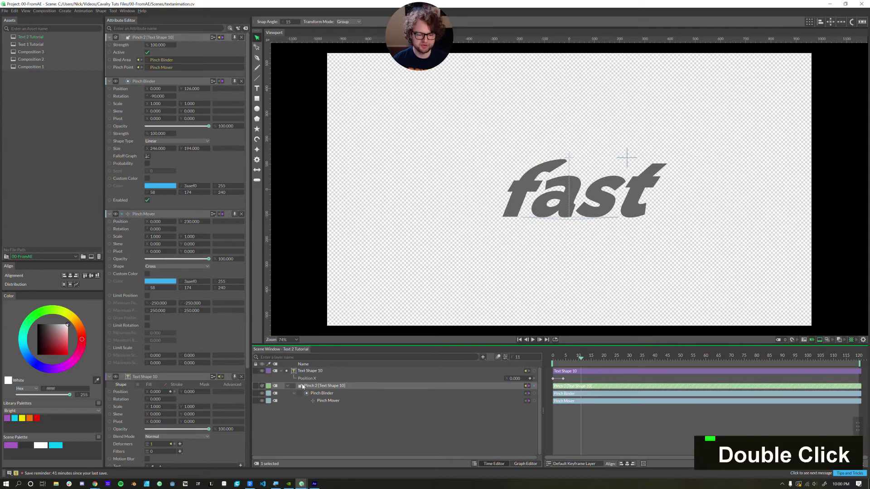
mouse_move(154, 45)
mouse_down()
mouse_move(120, 48)
mouse_move(150, 50)
mouse_up()
double_click(153, 45)
text(10)
key(Return)
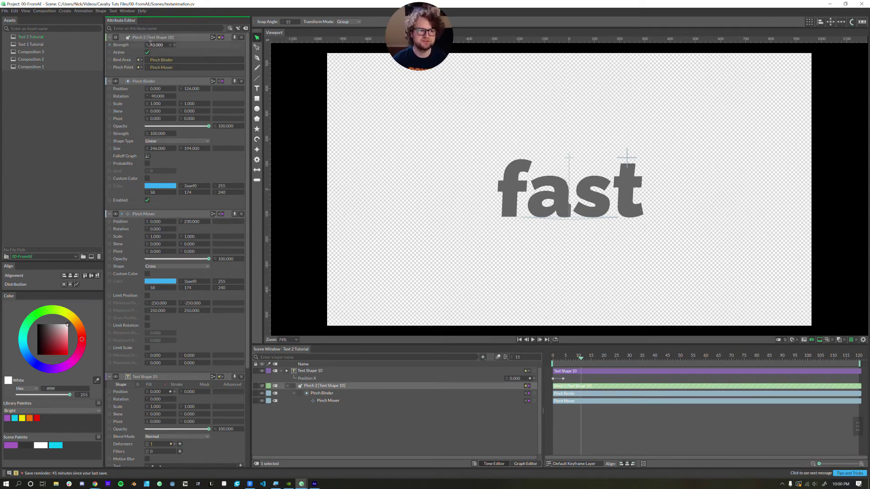
click(166, 45)
text(100)
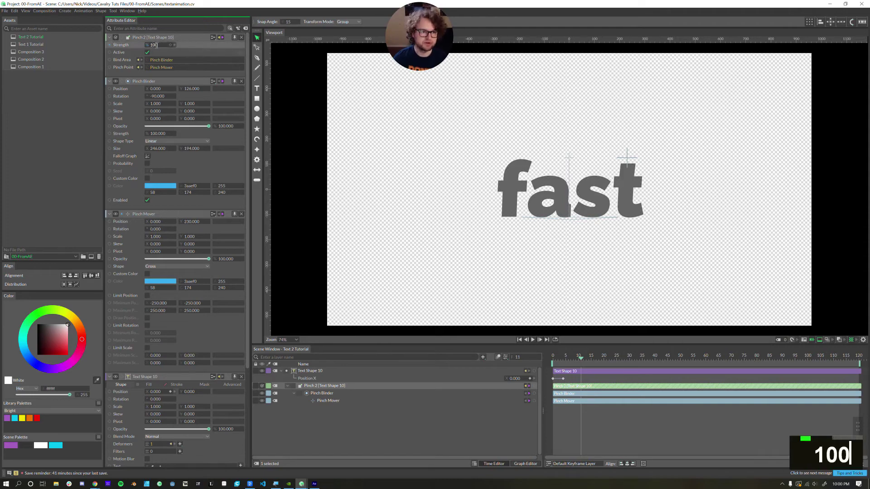
key(Return)
Keyframe the Pinch deformer's Strength at 100 on frame 2.
key(Home)
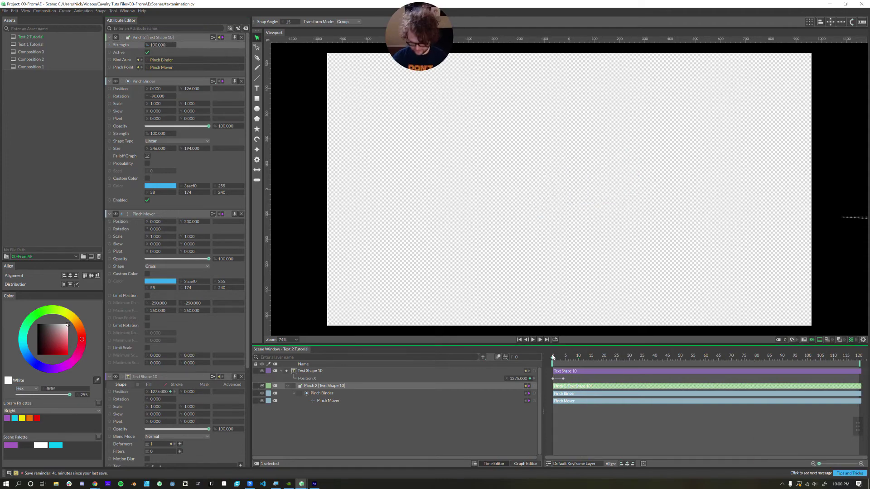
key(ctrl+Right)
key(ctrl+Right)
click(171, 45)
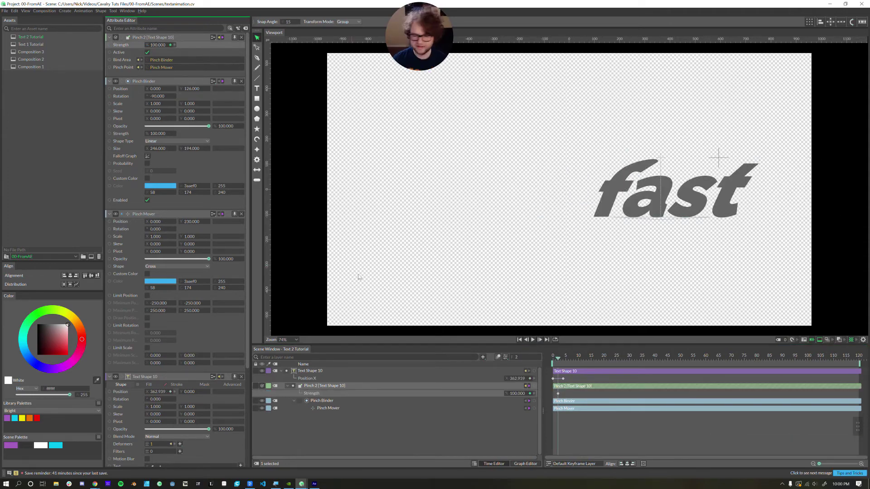
Keyframe the Pinch Strength at -80 on frame 6 and shift that keyframe two frames earlier to frame 4.
key(ctrl)
key(ctrl+Right)
key(ctrl+Right)
key(ctrl+Right)
key(ctrl+Right)
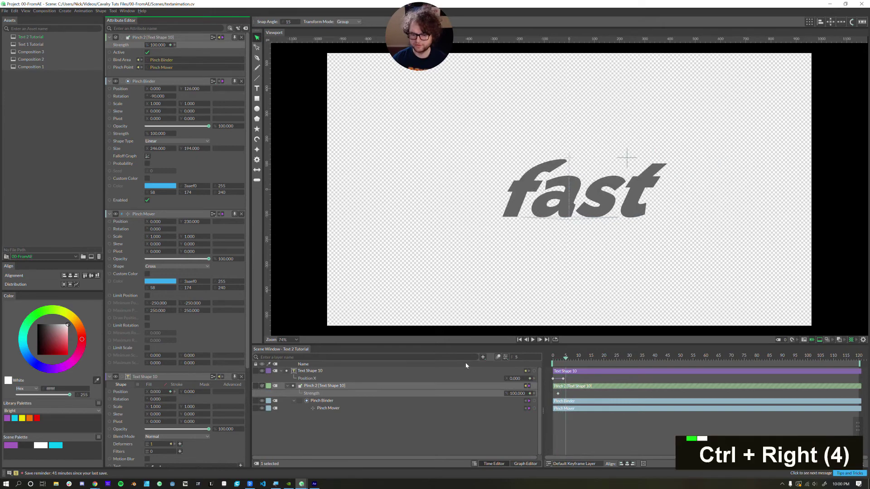
click(515, 393)
text(-50)
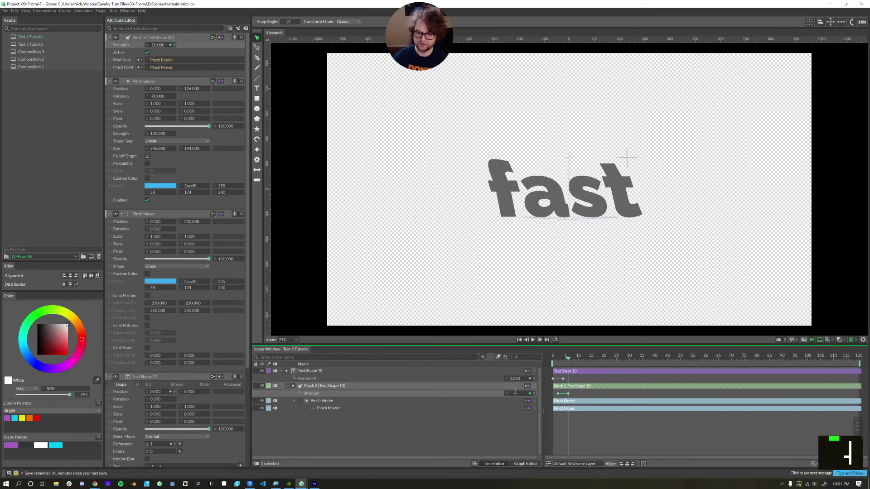
key(Return)
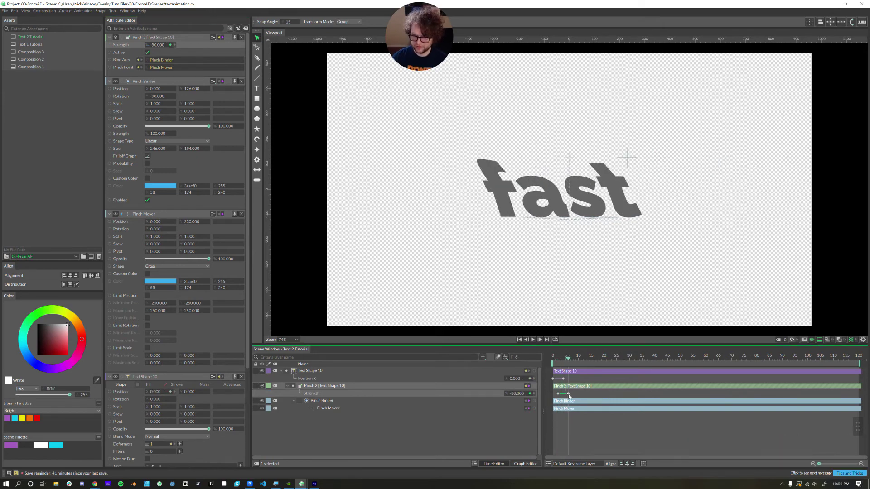
click(568, 395)
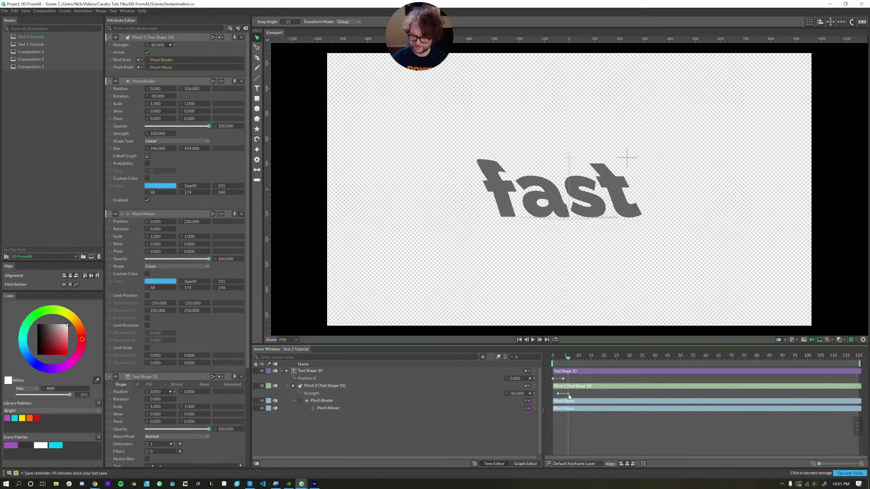
key(alt+Left)
key(alt+Left)
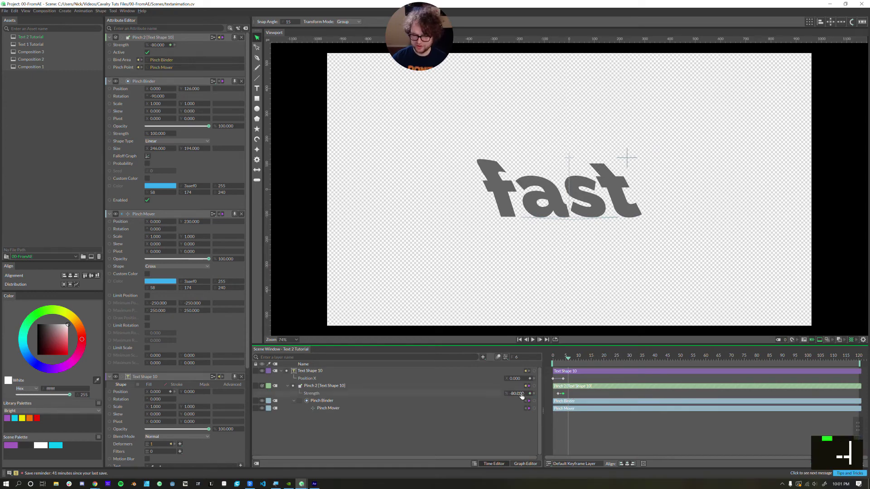
Keyframe the Pinch Strength at 0 on frame 6 and preview the animation.
mouse_move(567, 362)
mouse_down()
mouse_move(561, 364)
mouse_move(568, 363)
mouse_up()
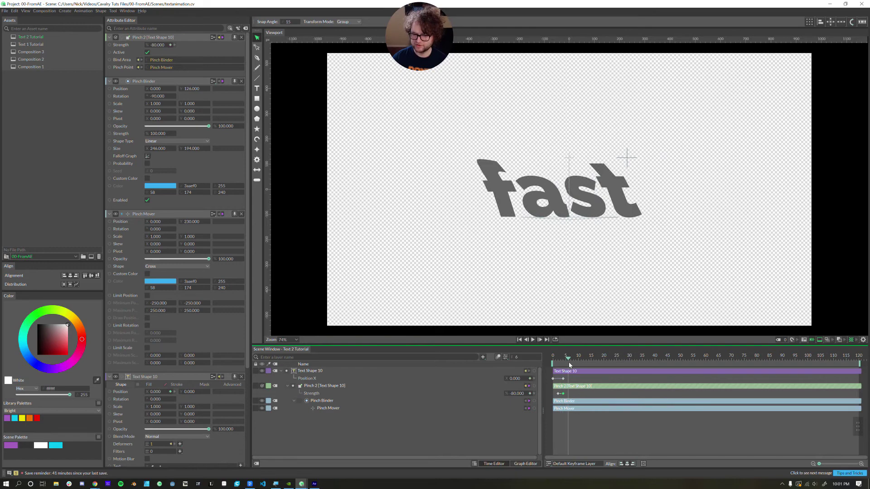
double_click(516, 394)
text(0)
key(Return)
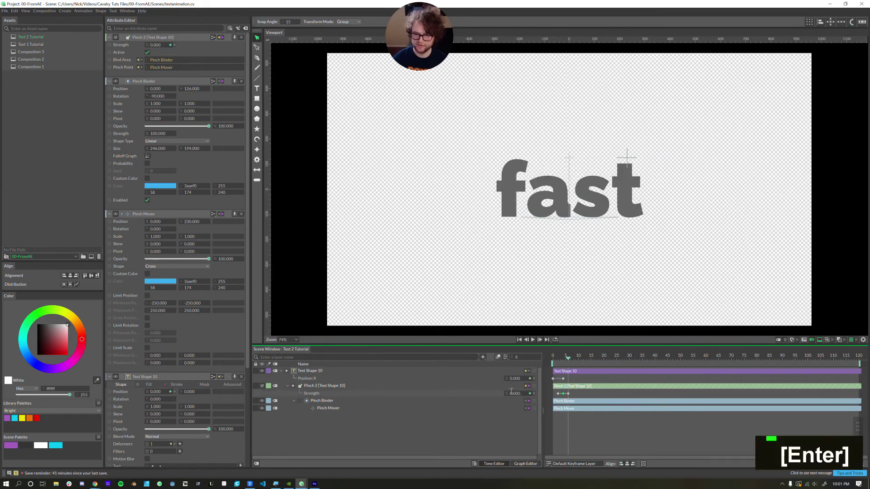
click(533, 340)
click(533, 340)
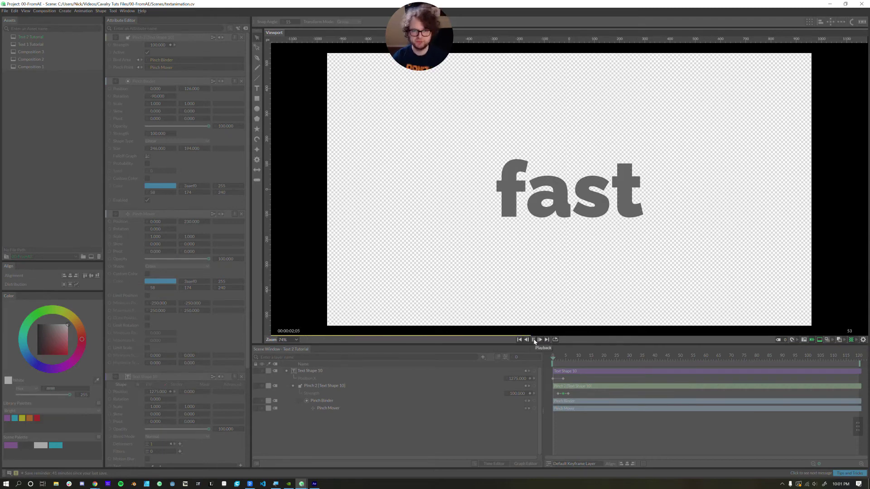
Retime the last two Strength keyframes to frames 5 and 8 and the last Position X keyframe to frame 5, previewing the timing.
double_click(561, 397)
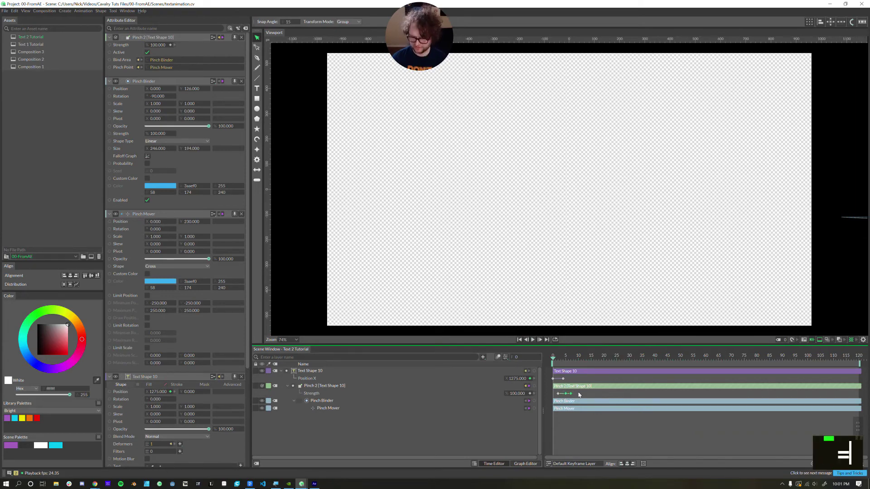
double_click(534, 340)
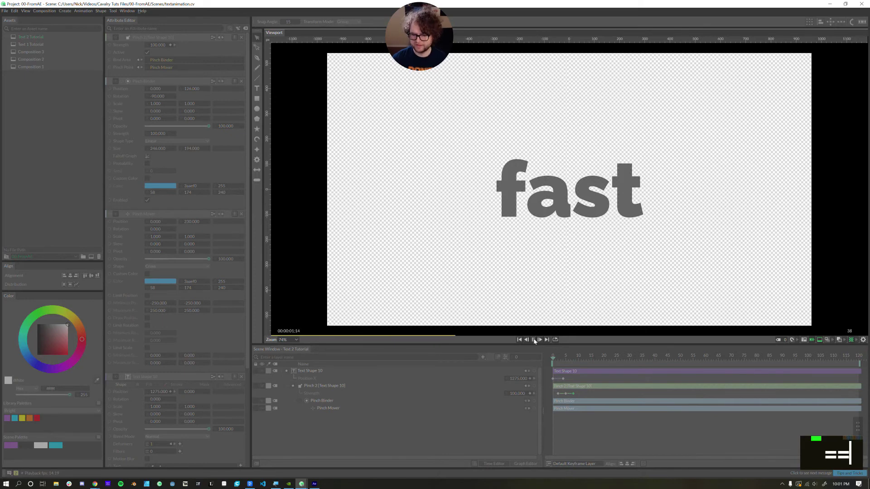
click(633, 360)
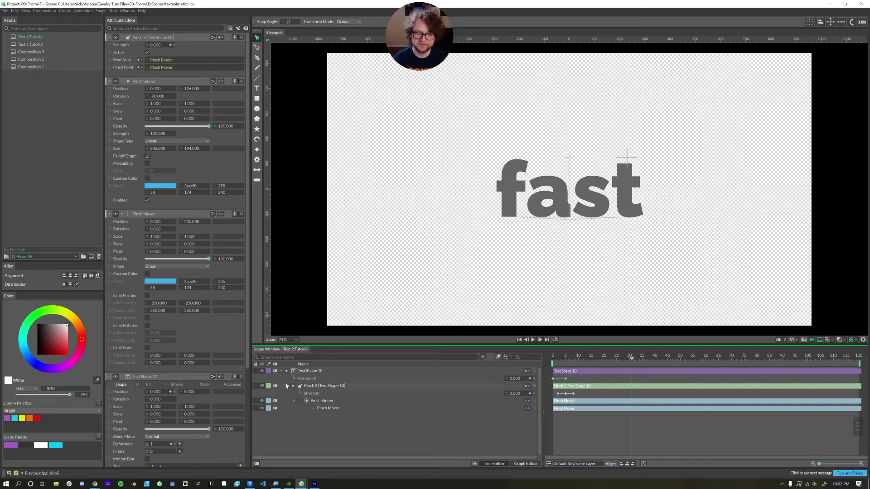
Rename the text shape layer as fast.
double_click(301, 371)
text(fast)
key(Return)
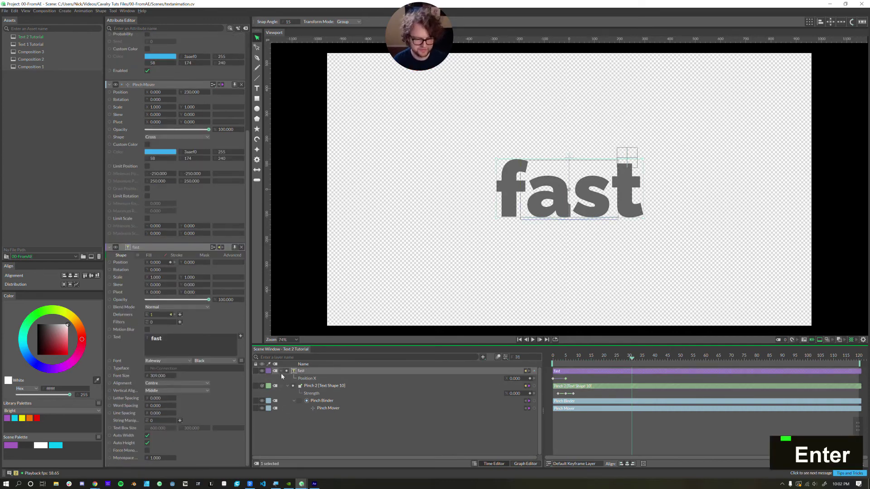
Collapse the fast text layer's hierarchy and clear the selection.
click(282, 370)
click(361, 377)
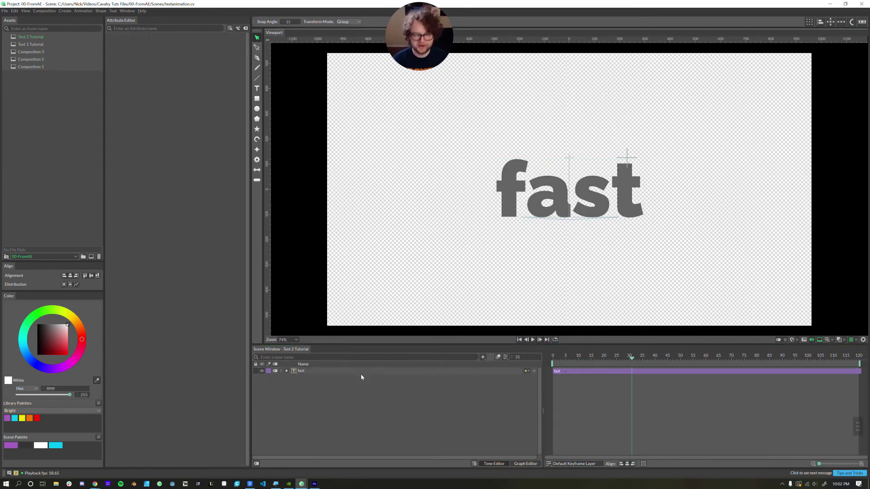
click(281, 370)
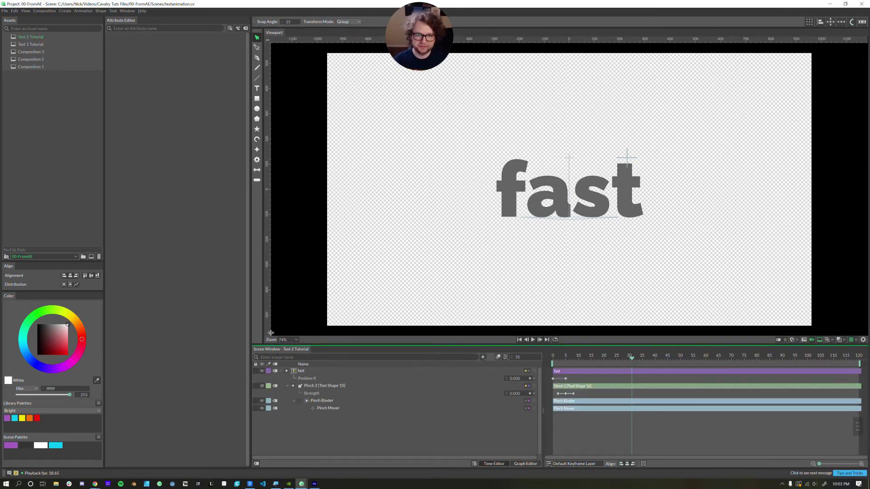
double_click(344, 111)
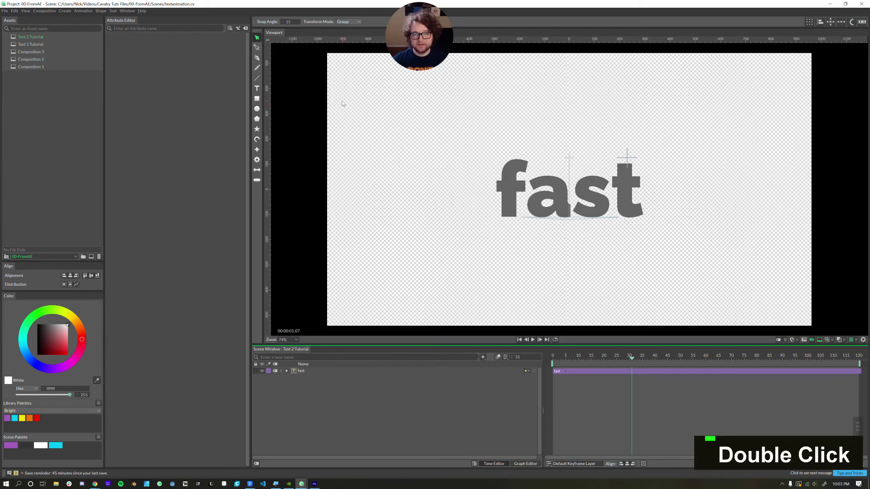
Add a rectangle shape and fill both it and the fast text with the palette's red.
alt+click(257, 98)
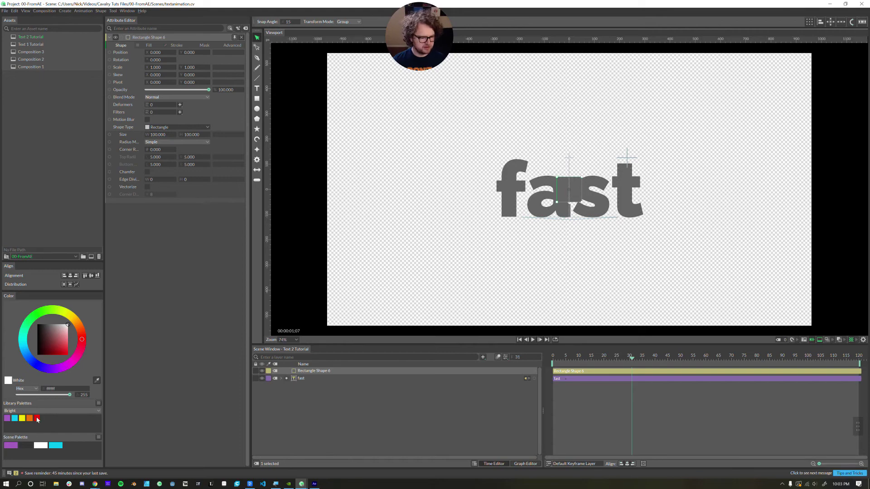
drag(37, 419, 330, 372)
click(358, 379)
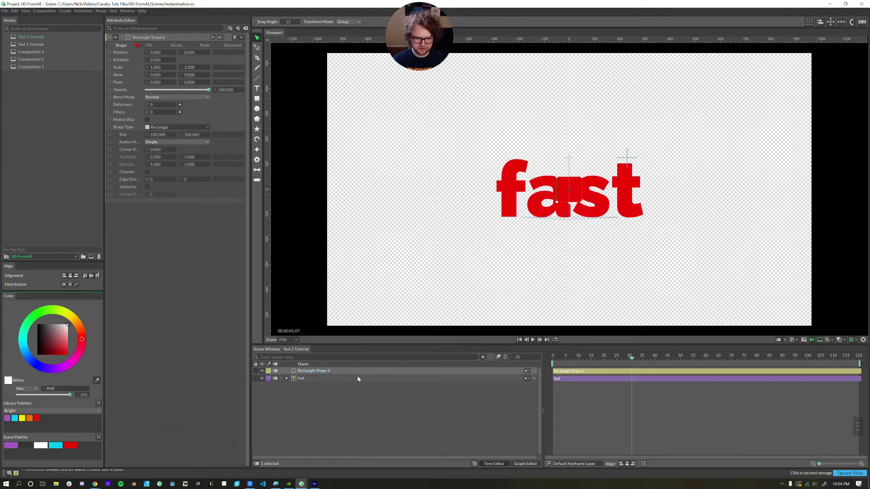
Set the rectangle's height to 27 and create a Duplicator from it.
drag(195, 135, 176, 137)
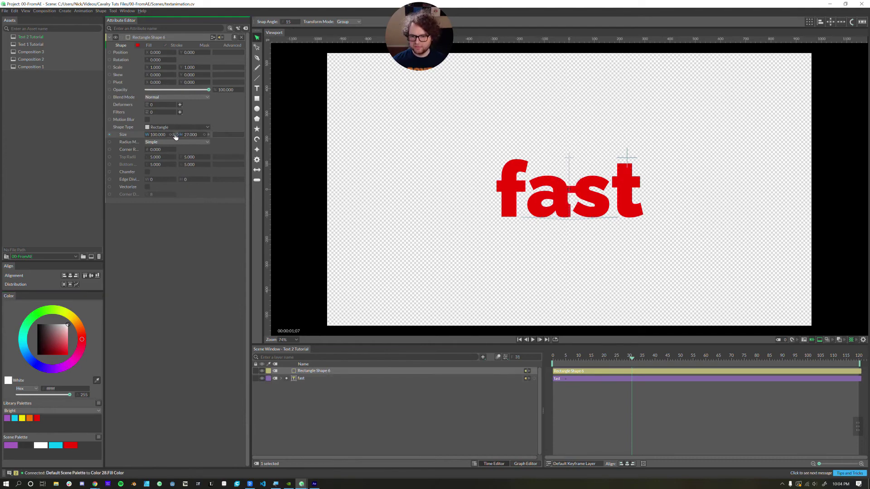
click(294, 373)
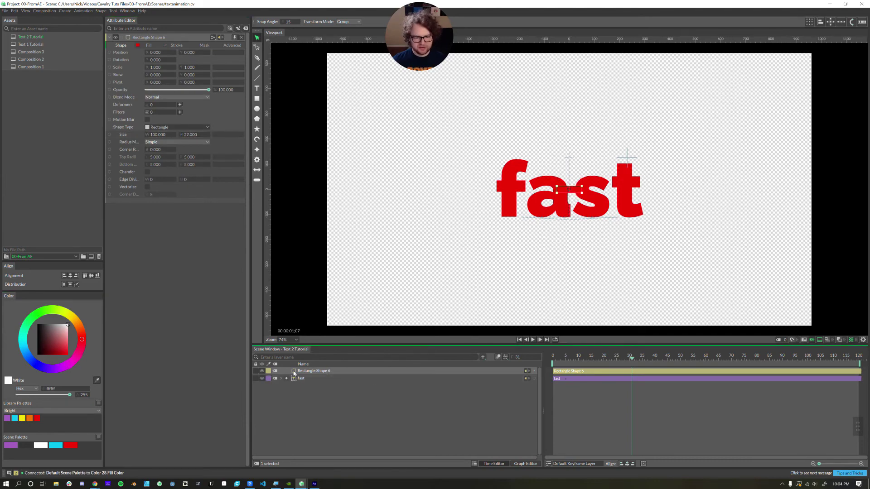
alt+click(810, 22)
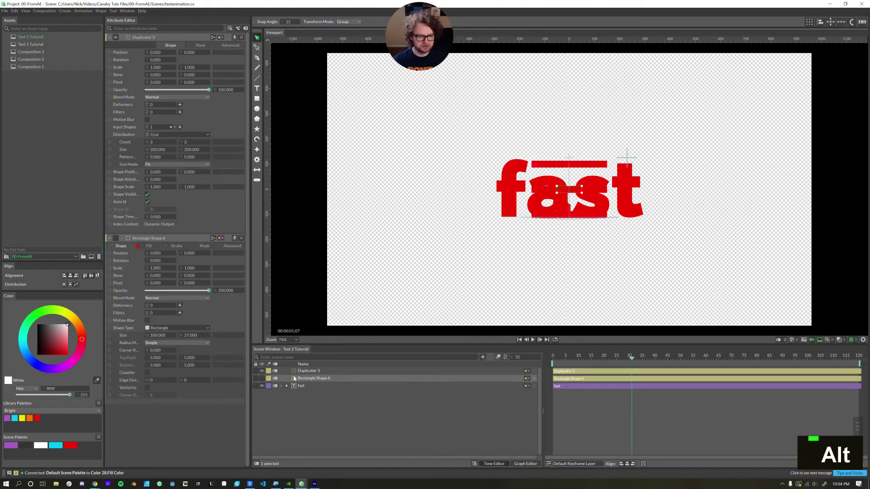
Set the Duplicator to a vertical Linear distribution with size 132 and move it to Position X 369.
double_click(308, 371)
click(166, 135)
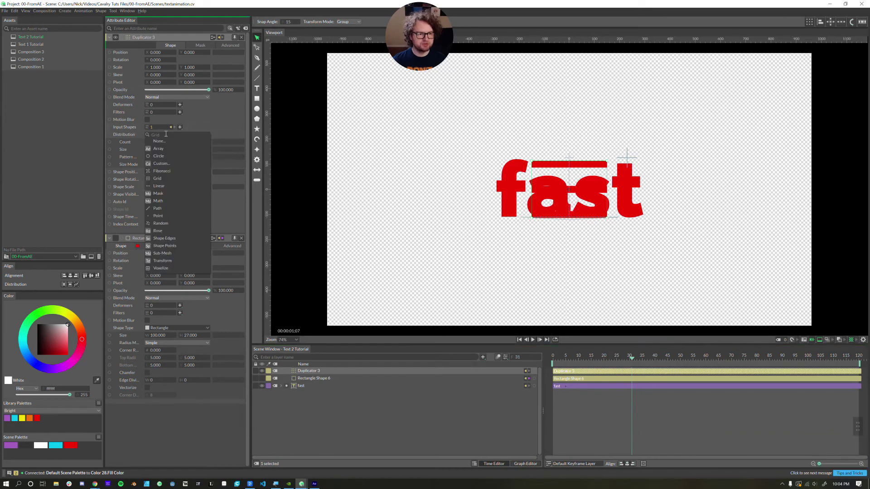
click(160, 186)
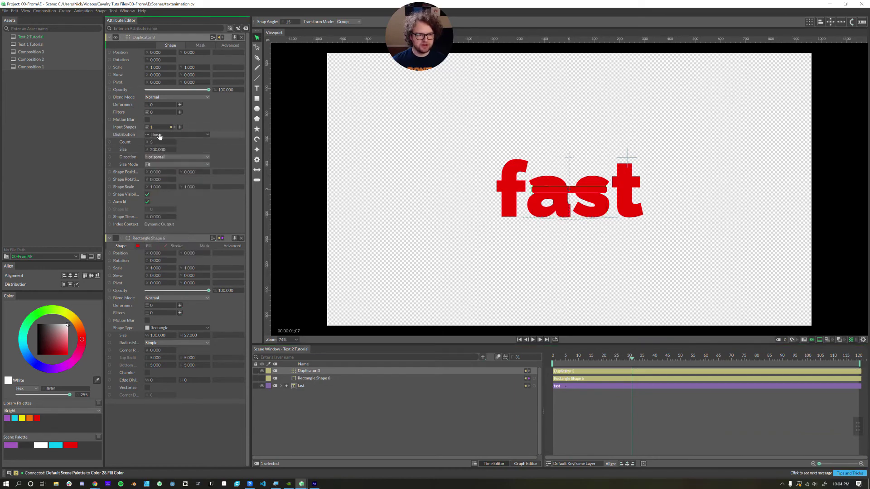
click(159, 157)
click(158, 168)
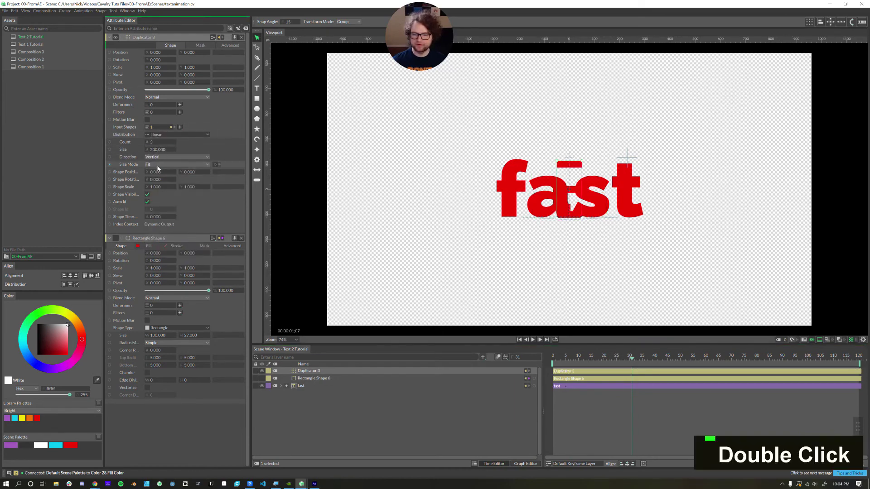
drag(154, 150, 141, 151)
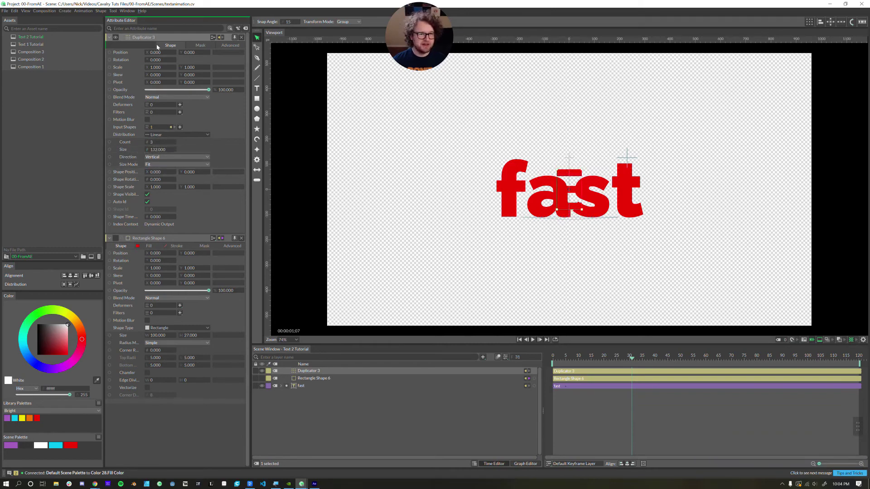
drag(146, 52, 238, 59)
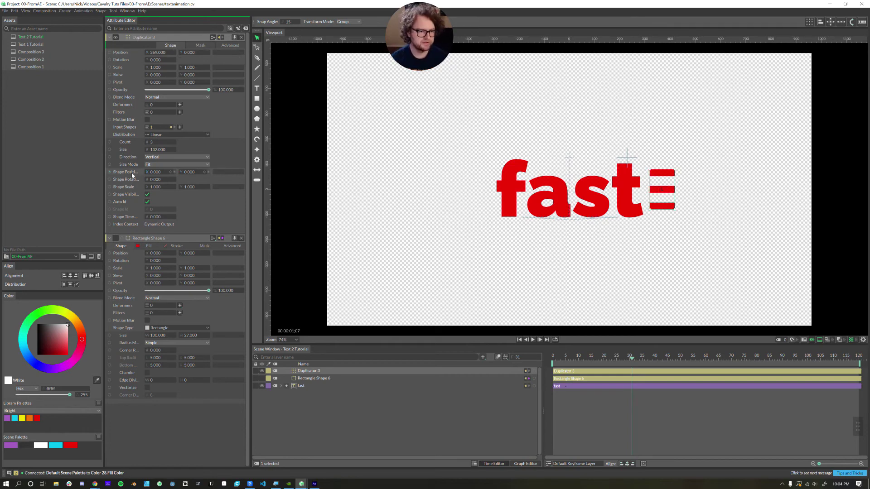
Add a Stagger behaviour to the Duplicator's Shape Scale X, with minimum 1 and maximum 3.
right_click(127, 187)
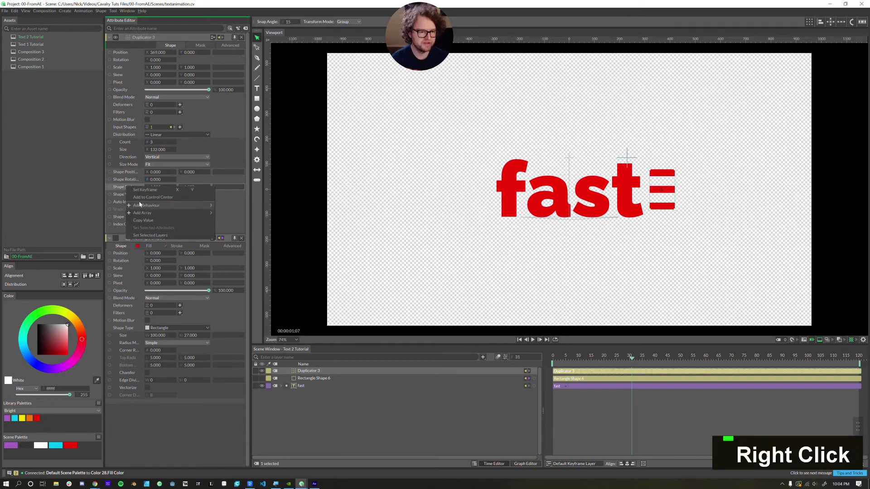
mouse_move(153, 206)
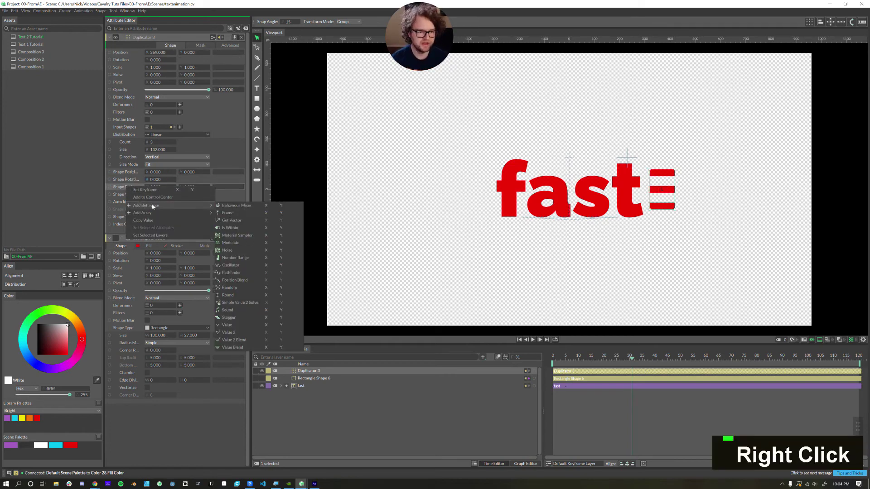
click(266, 317)
double_click(300, 379)
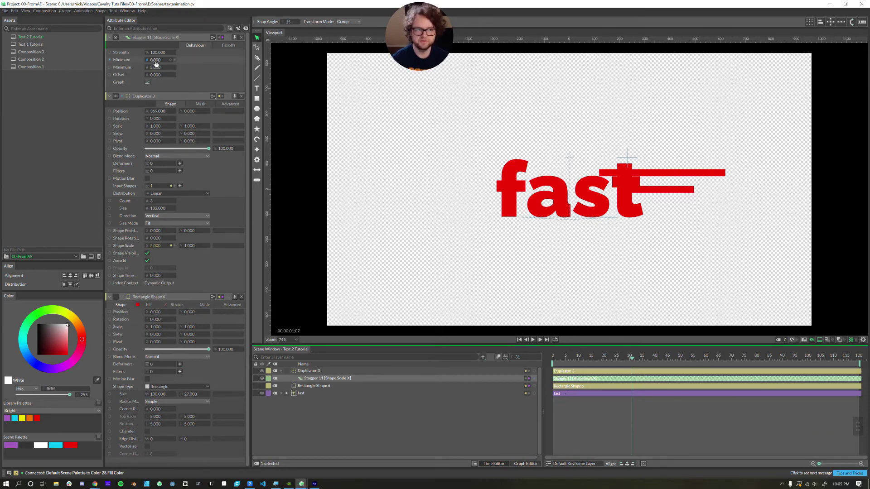
key(ctrl+z)
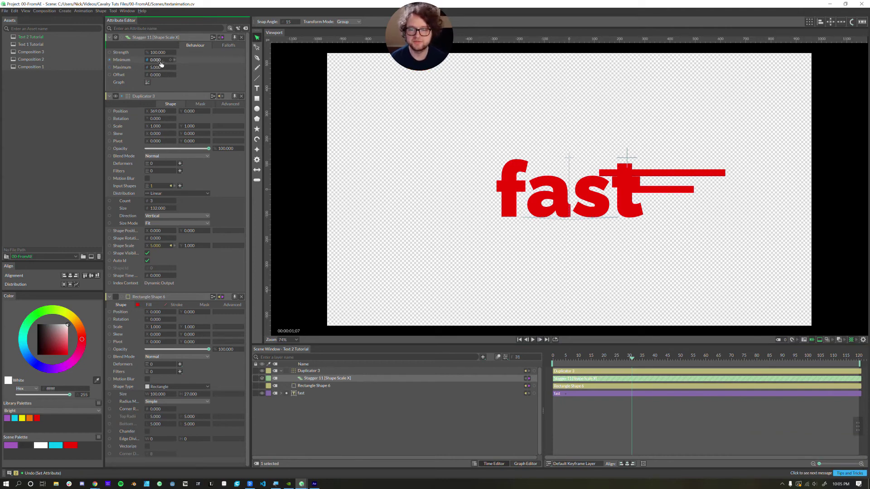
drag(157, 67, 158, 61)
click(157, 68)
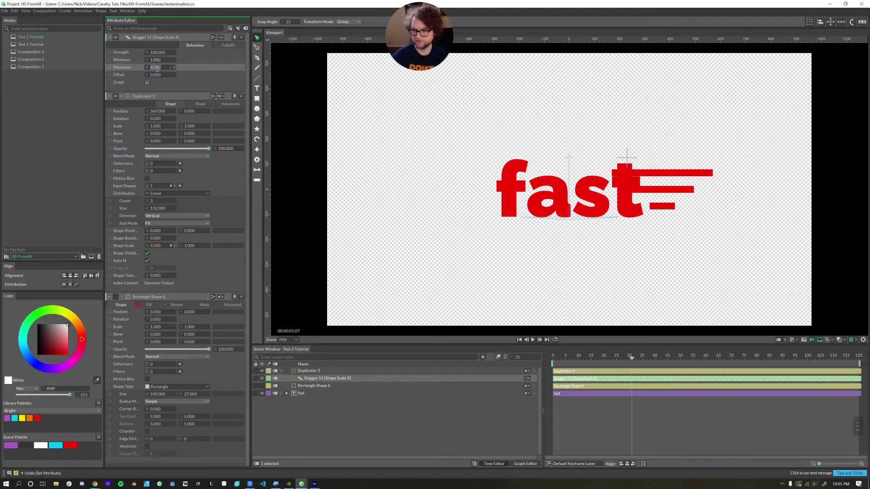
text(3)
key(Return)
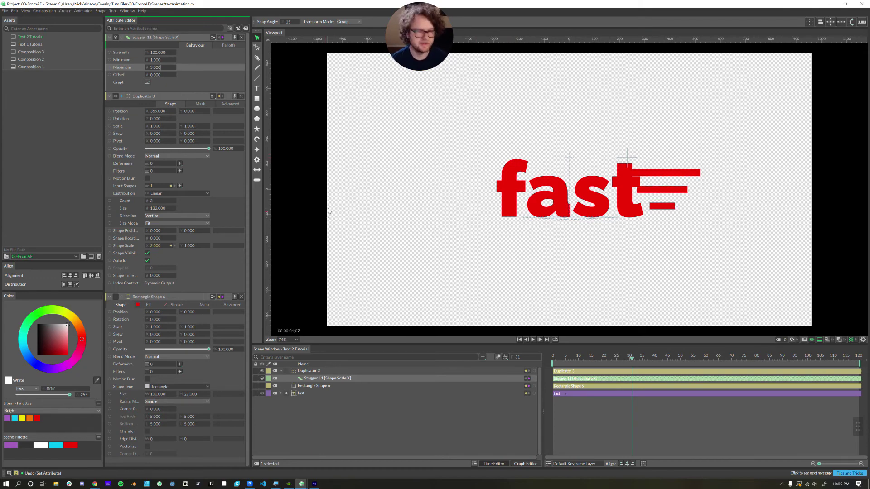
key(ctrl+z)
key(ctrl+z)
key(ctrl+z)
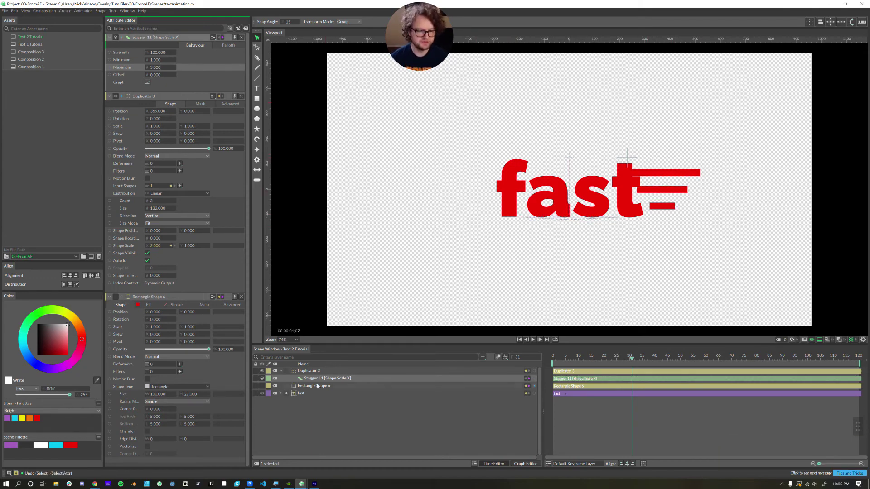
Add an Align deformer to the rectangle shape and set its X alignment to 1.
click(294, 388)
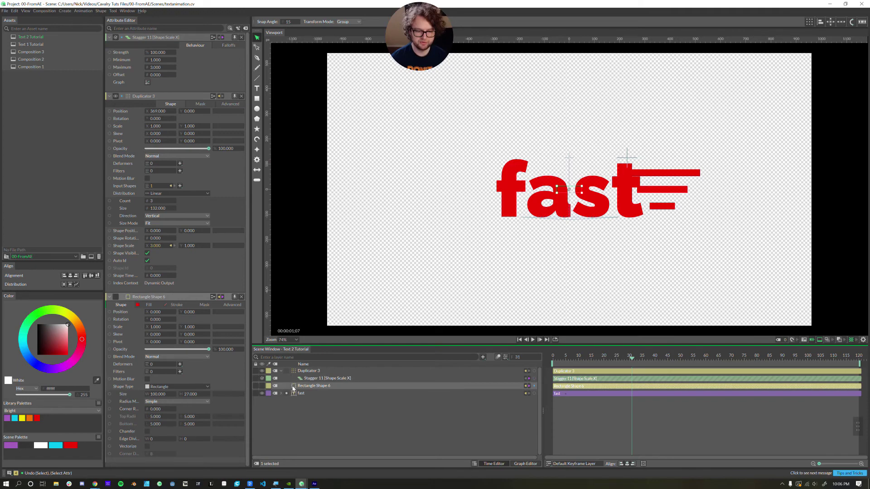
double_click(294, 387)
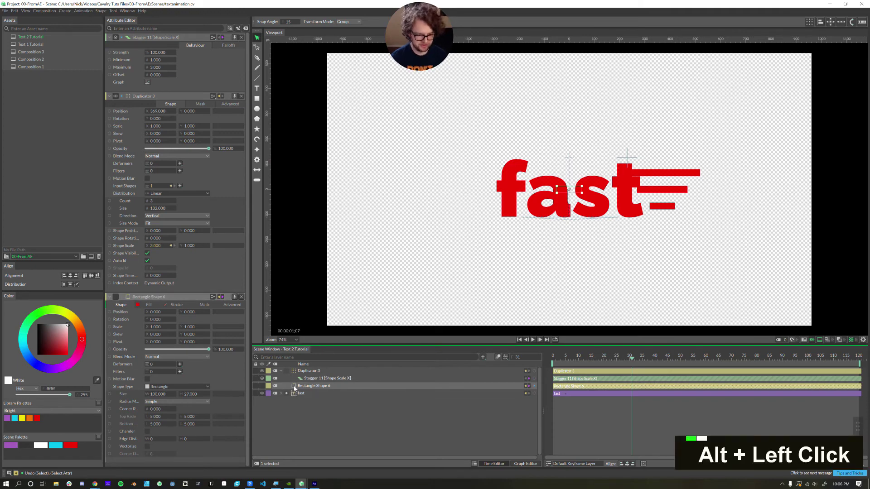
alt+double_click(293, 388)
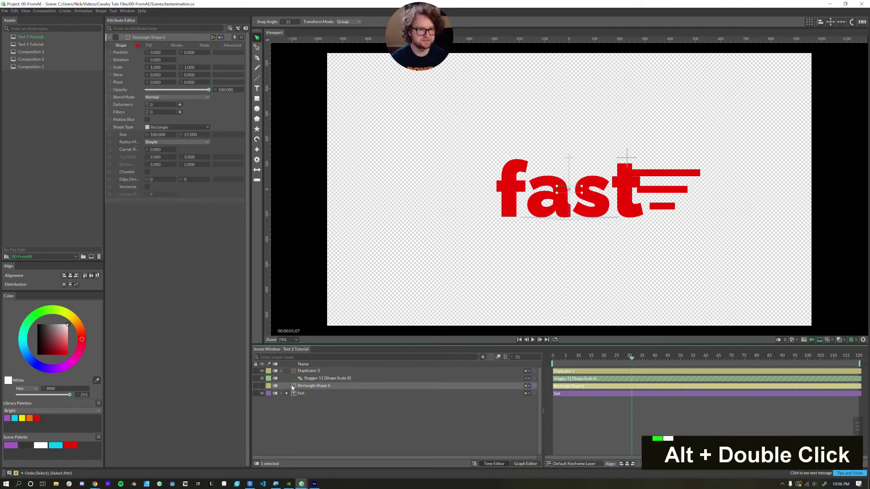
click(180, 105)
click(185, 120)
double_click(301, 390)
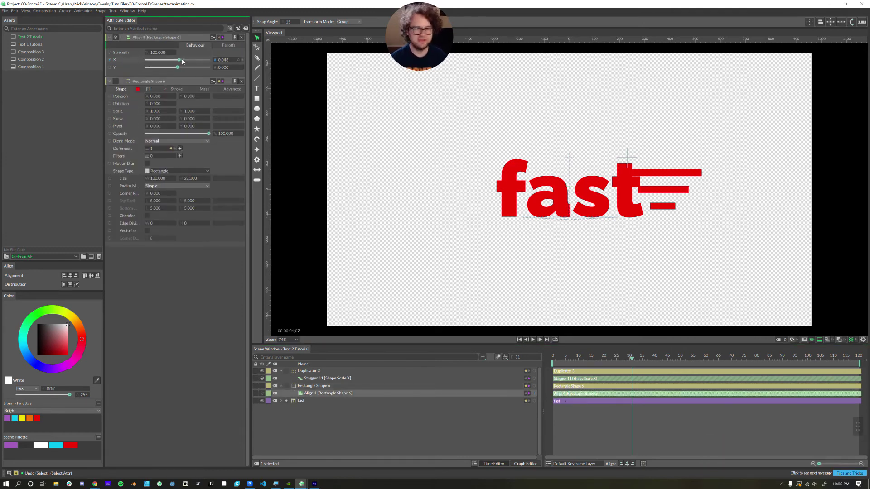
drag(177, 60, 272, 73)
Set the Duplicator's Position X to 318 and parent it under the fast text layer.
double_click(309, 370)
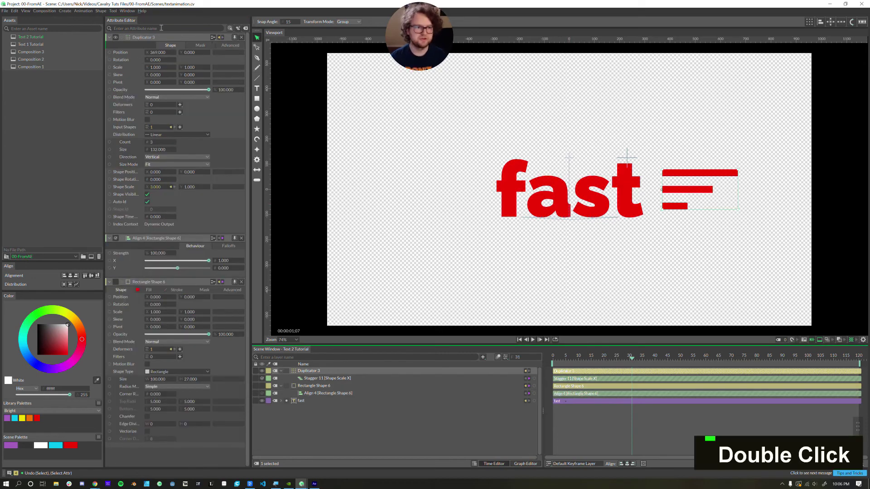
drag(158, 55, 146, 55)
click(294, 371)
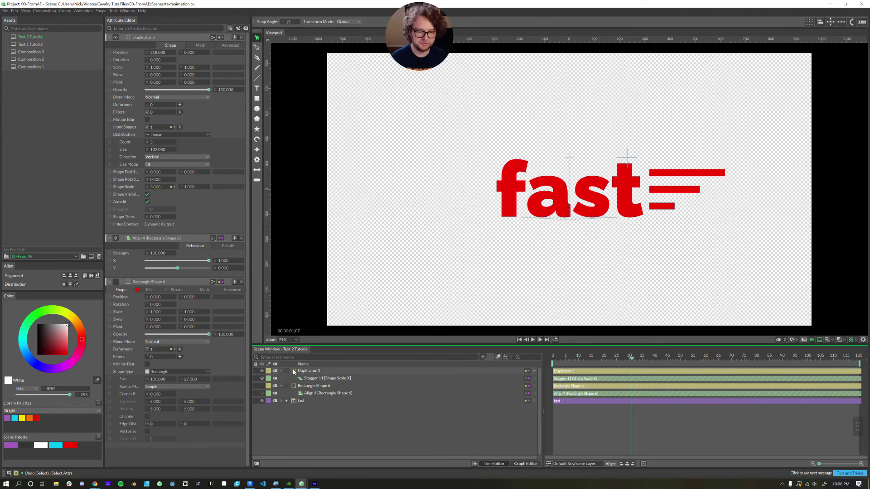
drag(293, 371, 294, 403)
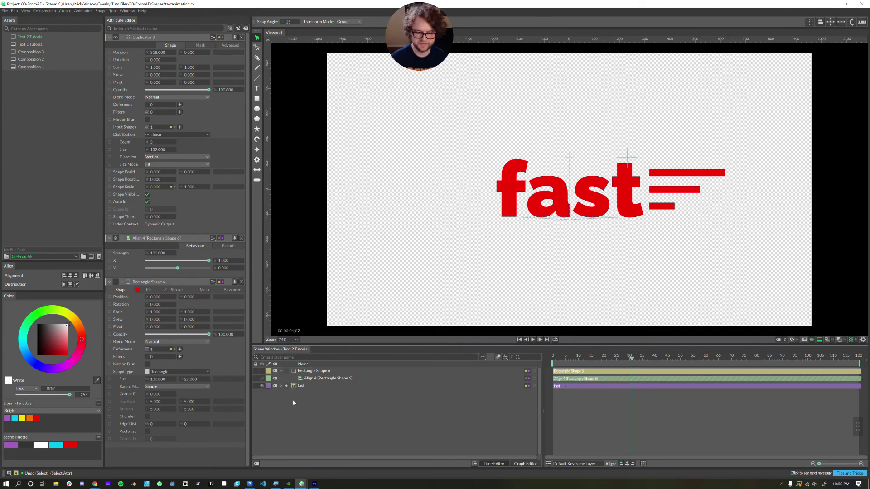
Keyframe the rectangle's Size W at 100 on frame 2 and at 0 on frame 6.
drag(631, 358, 558, 363)
click(295, 373)
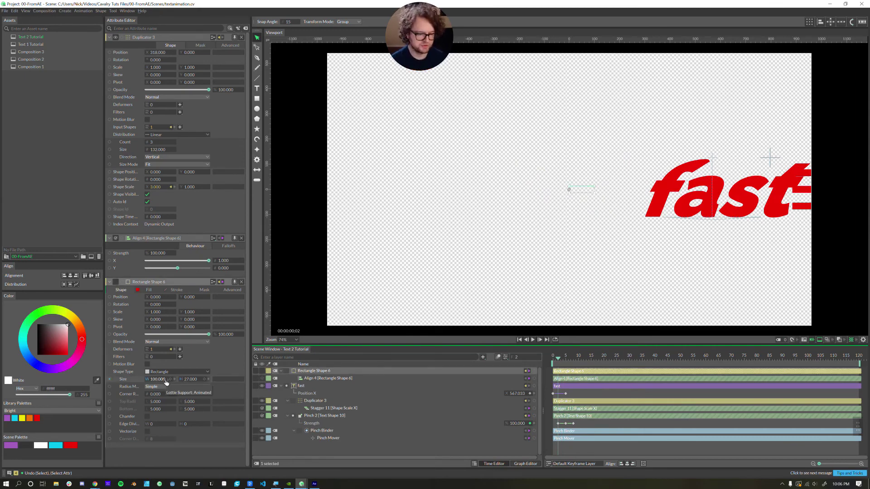
click(169, 379)
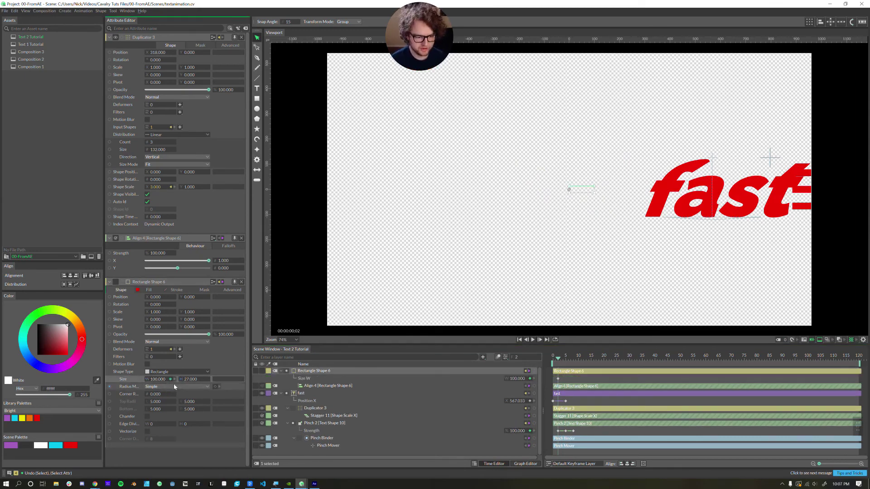
key(ctrl+Right)
key(ctrl+Right)
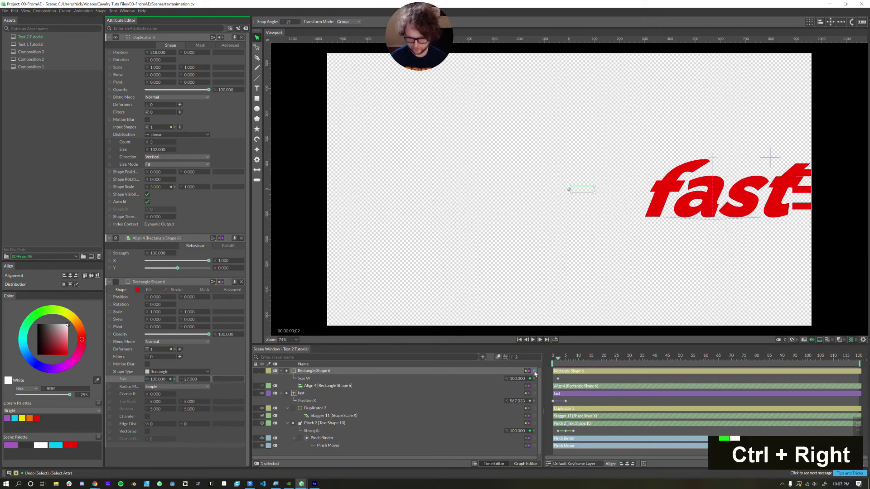
key(ctrl+Right)
key(ctrl+Right)
click(530, 378)
click(519, 378)
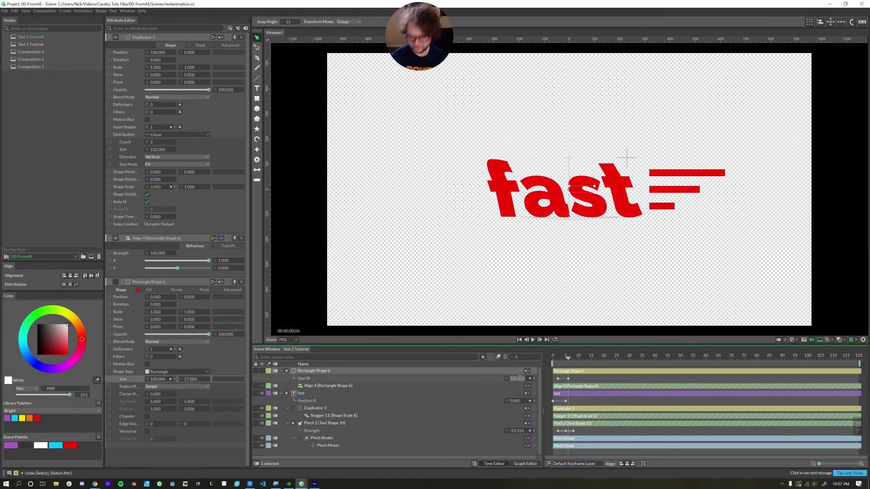
text(0)
key(Return)
Play the animation from the first frame to check the speed lines' timing, and show the fast text layer's attributes.
drag(552, 358, 566, 360)
click(519, 340)
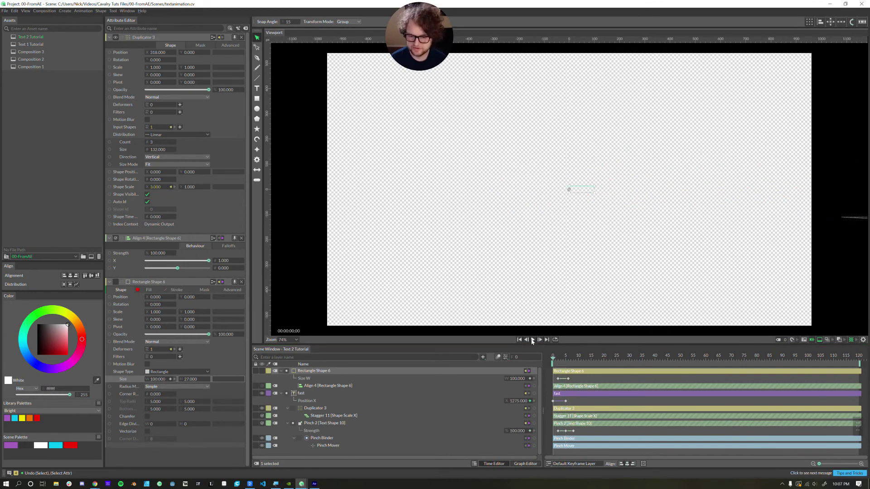
click(533, 340)
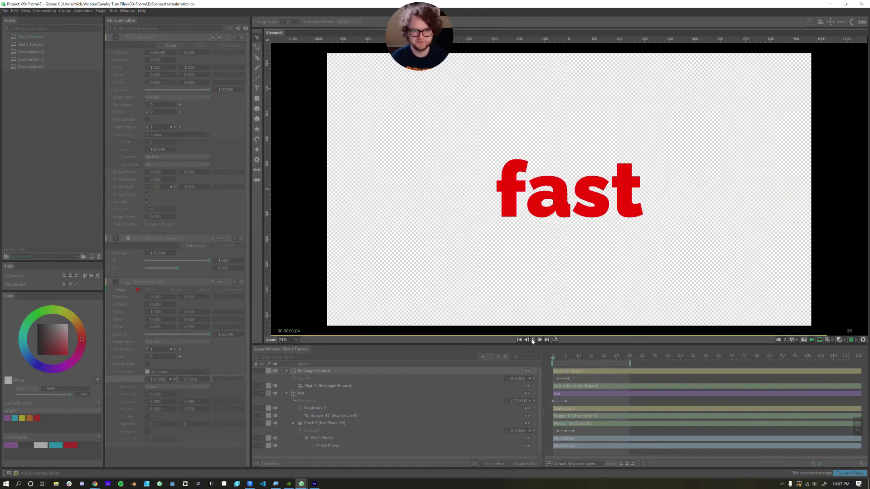
double_click(618, 361)
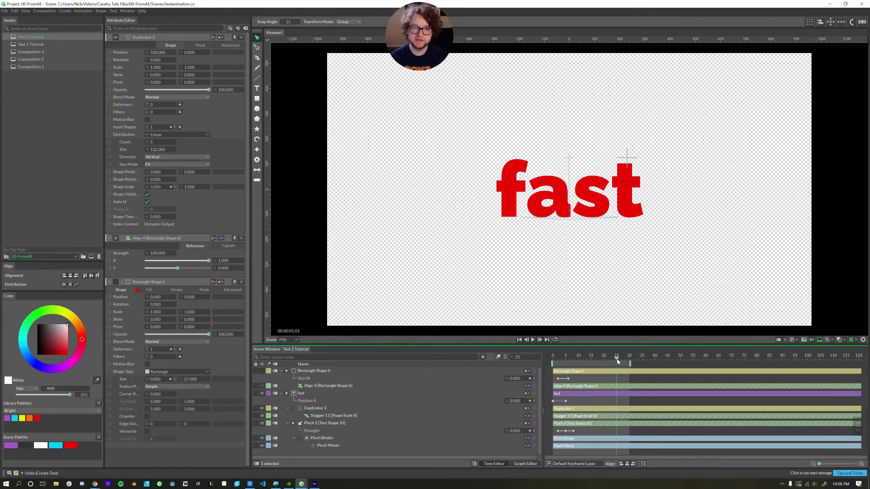
click(317, 393)
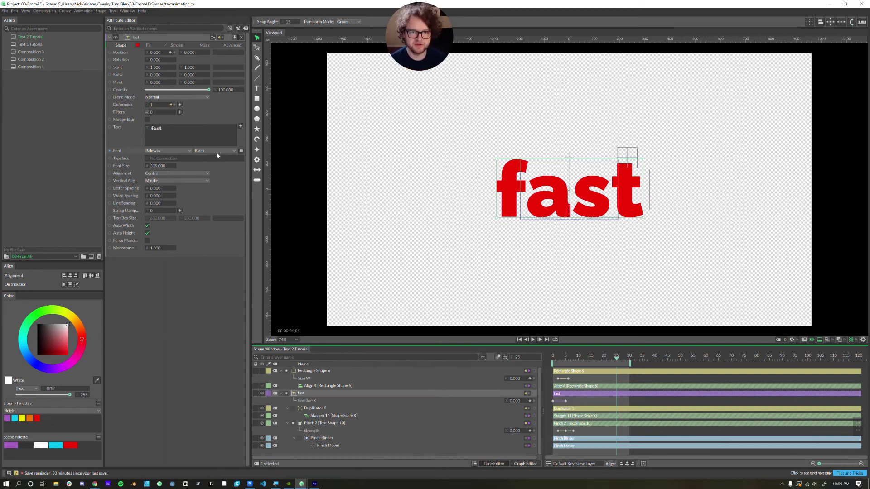
Keyframe the fast text's variable font Weight at 900 on frame 25 and at 300 on frame 30.
click(241, 151)
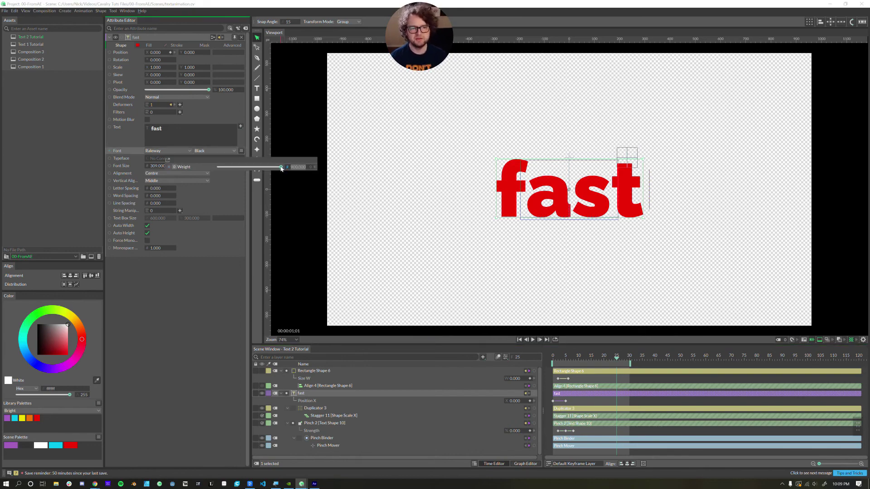
drag(281, 169, 298, 181)
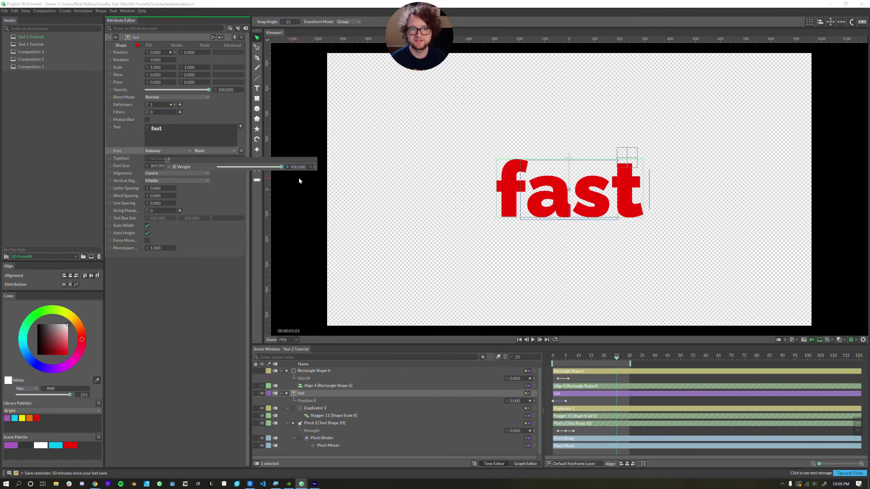
click(312, 168)
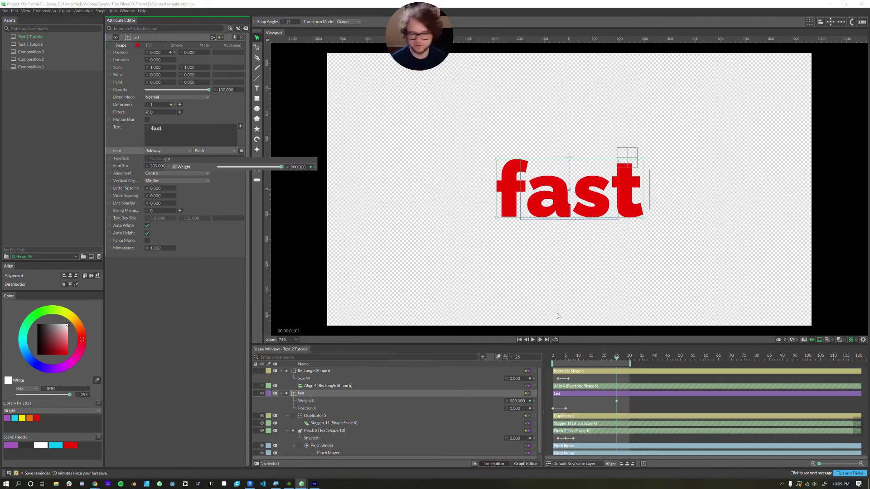
key(ctrl+Right)
key(ctrl+Right)
key(ctrl+Right)
key(ctrl+Right)
key(ctrl+Right)
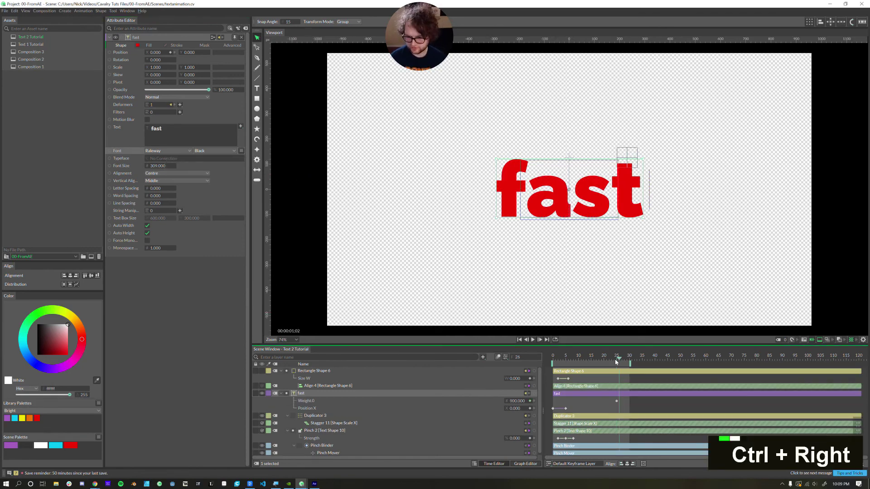
click(513, 401)
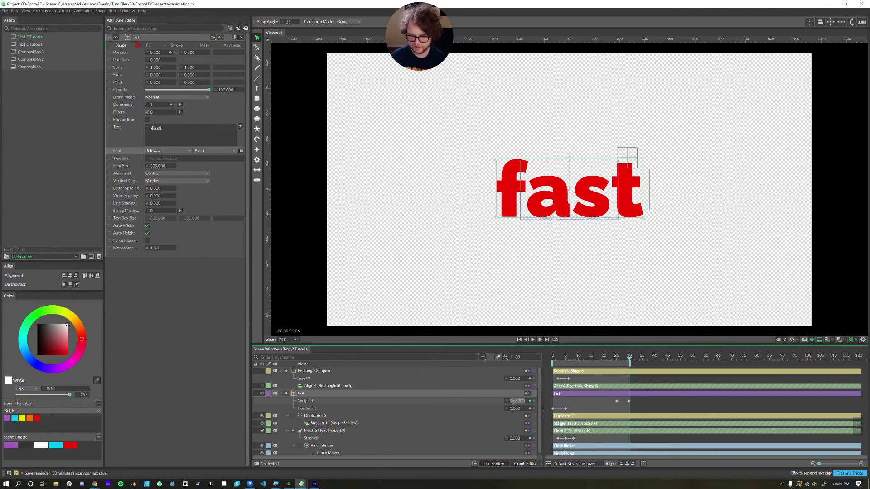
text(300)
key(Return)
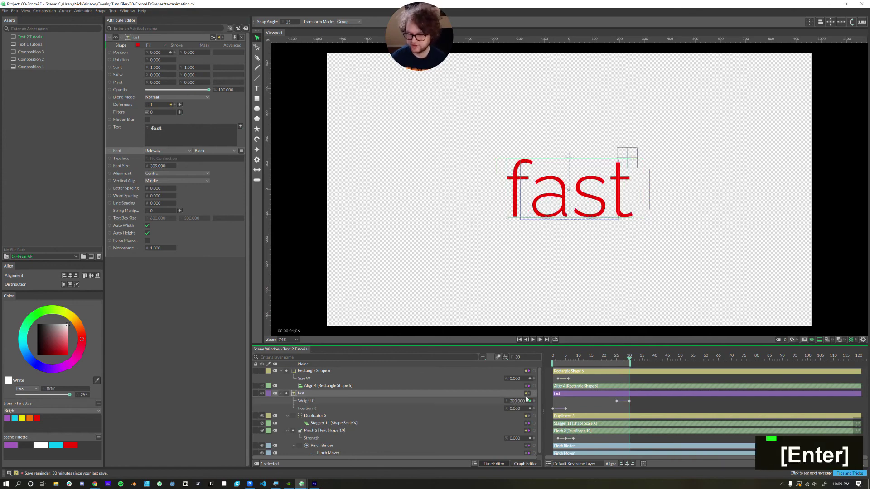
Ease the Weight curve with Bezier interpolation and slightly shorter handles, and play the animation to check it.
click(494, 401)
click(525, 463)
key(ctrl+a)
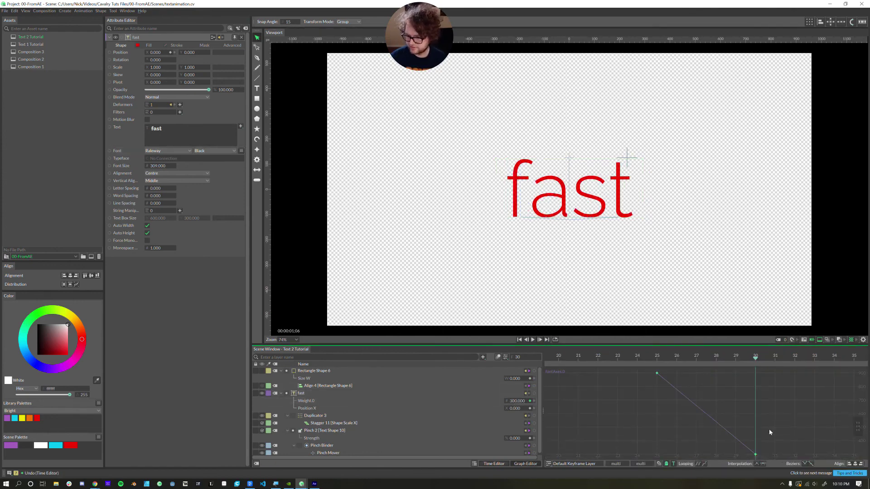
click(757, 464)
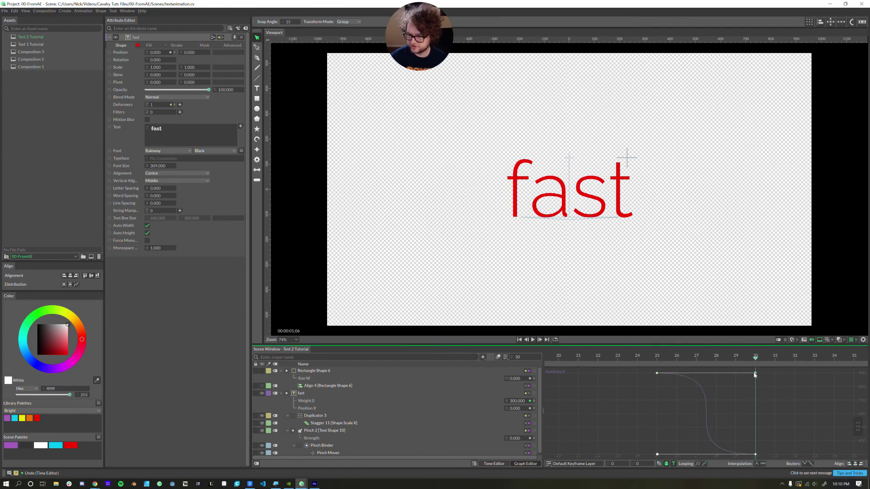
drag(754, 377, 738, 377)
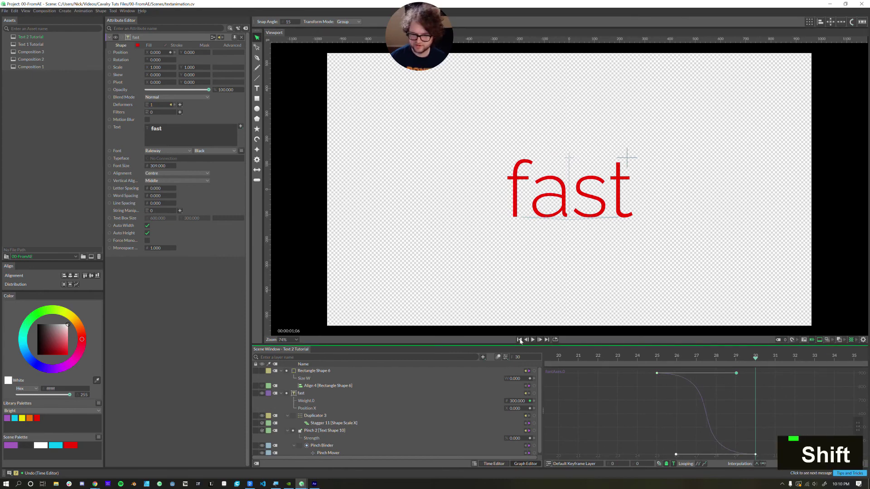
click(533, 340)
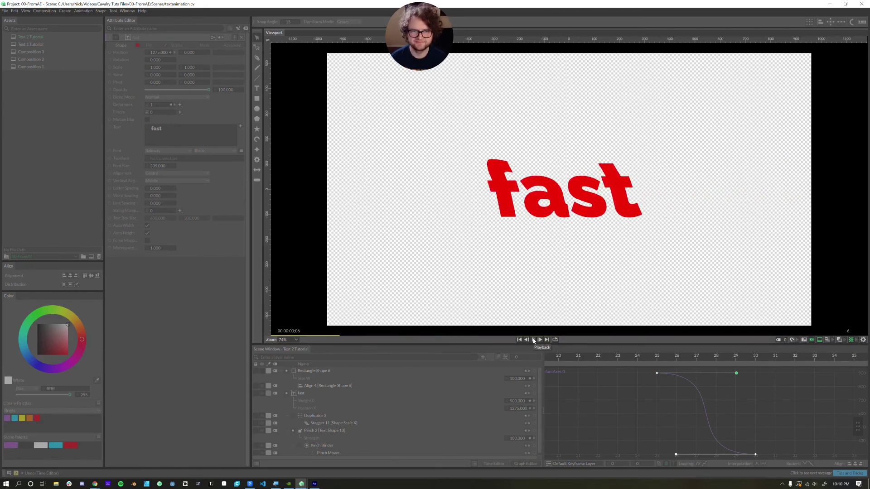
click(534, 340)
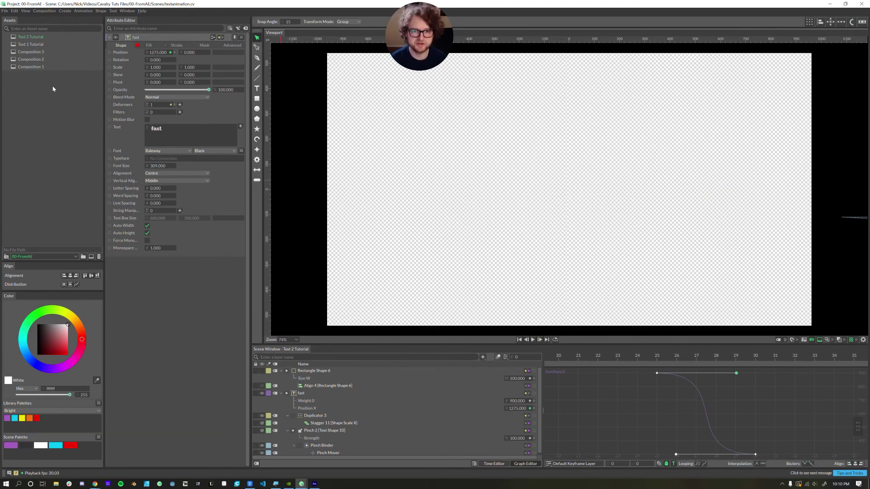
Create a new composition and add a text shape reading "Cavalry" to it.
click(92, 257)
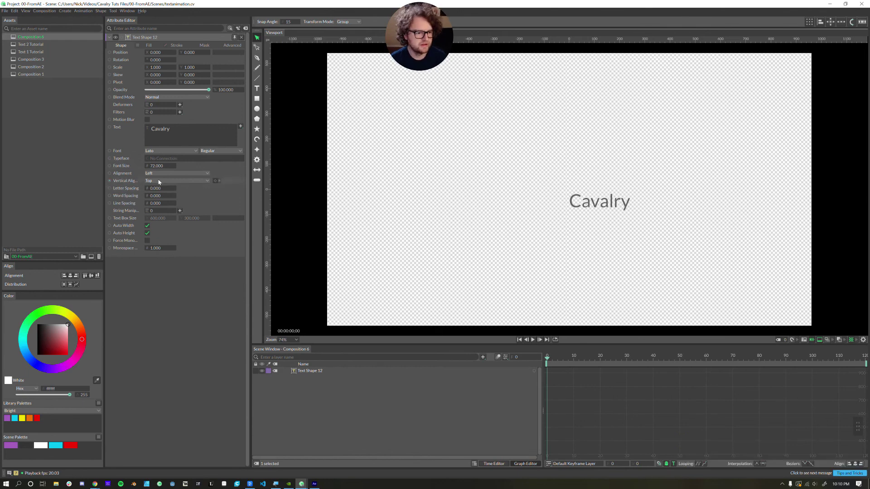
click(157, 174)
click(156, 183)
click(155, 182)
click(155, 189)
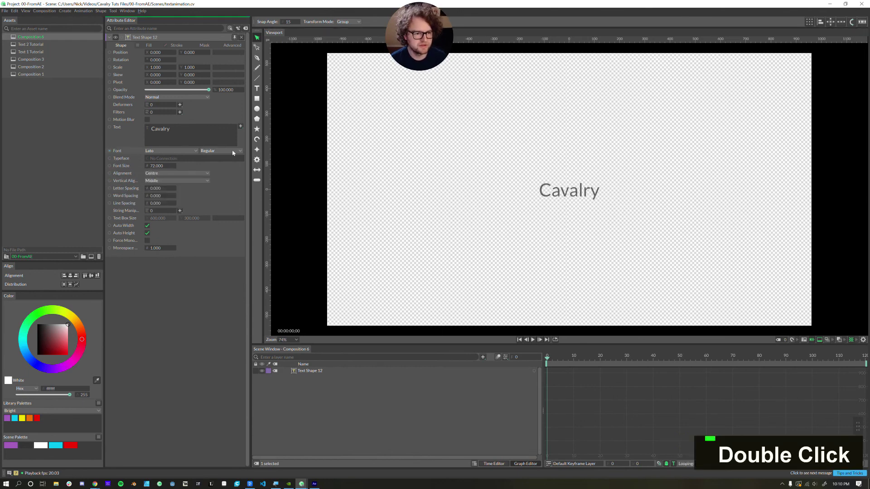
Set the Cavalry text to the Black font style at size 257 and apply the cyan scene palette colour as its fill.
click(232, 151)
click(204, 160)
drag(159, 165, 198, 180)
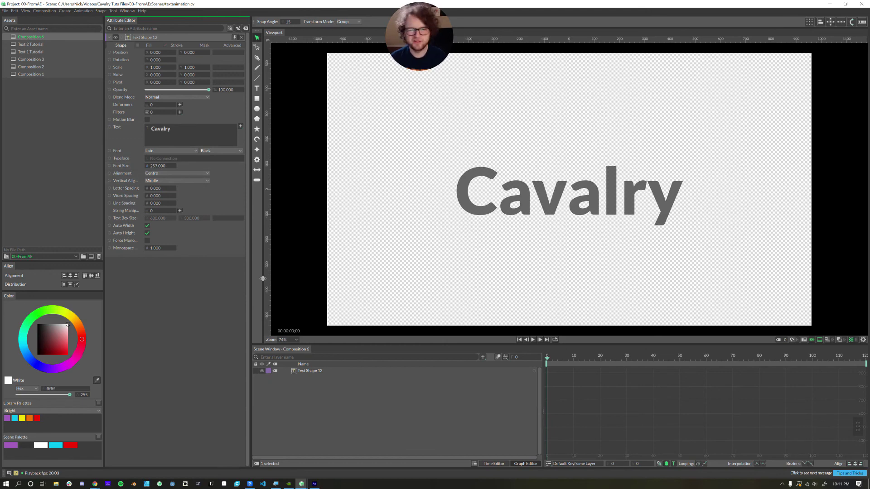
drag(59, 445, 333, 374)
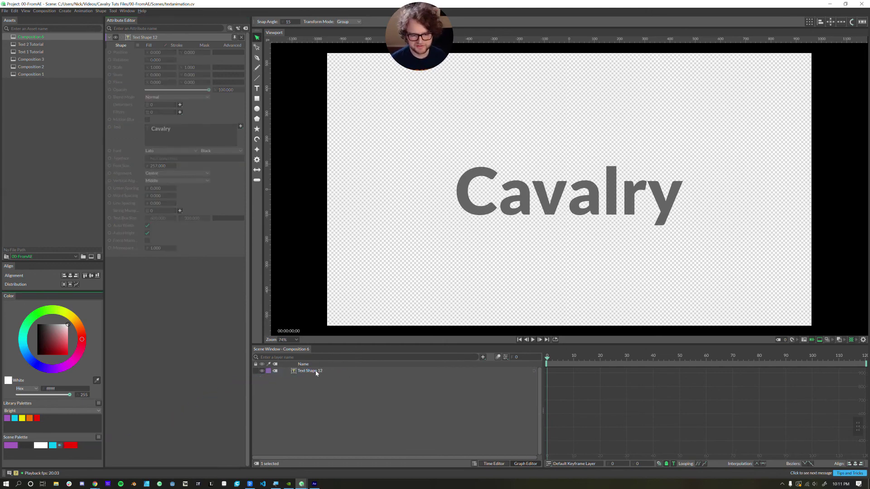
click(327, 375)
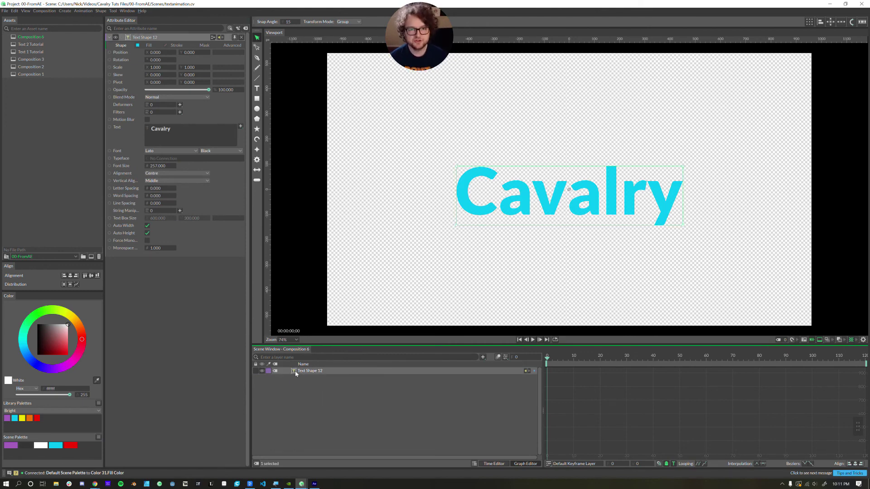
Separate the Cavalry text into individual letter shapes and select several of them in turn to inspect the result.
click(98, 12)
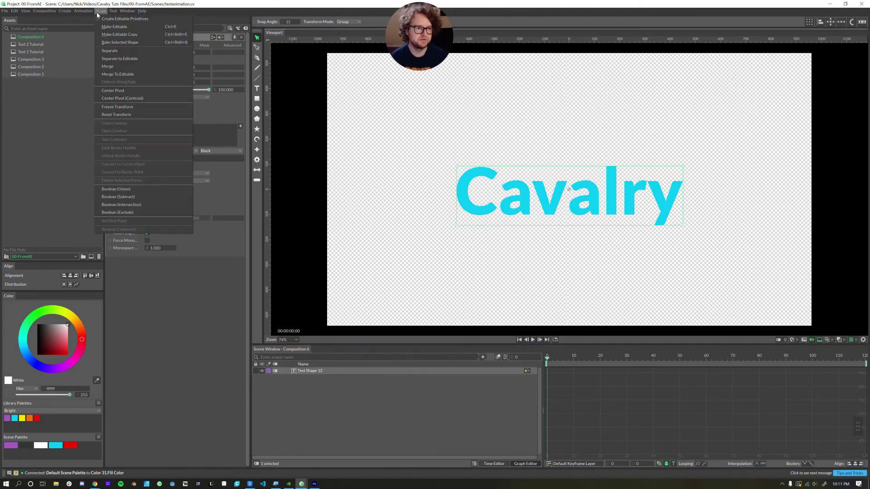
click(102, 52)
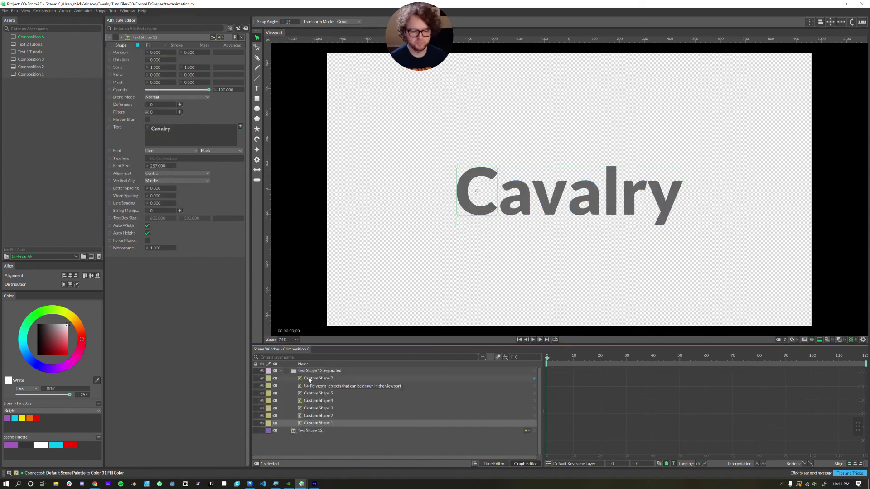
click(319, 386)
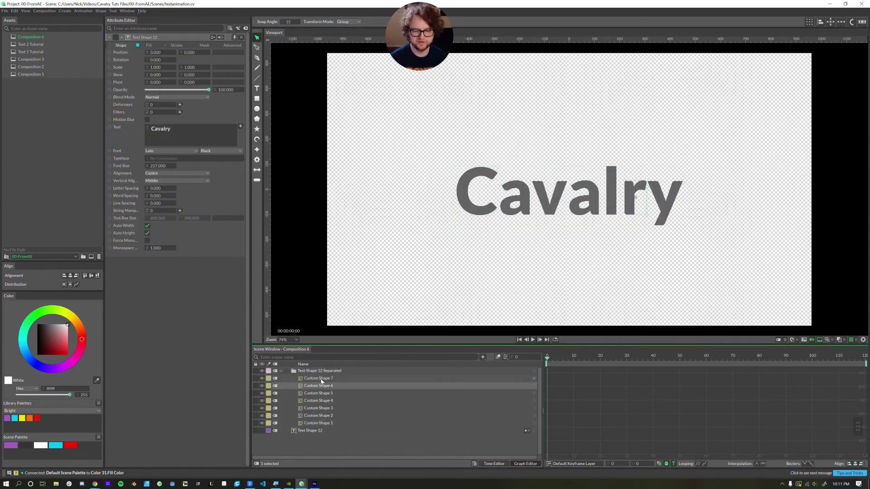
click(322, 379)
click(321, 386)
click(322, 393)
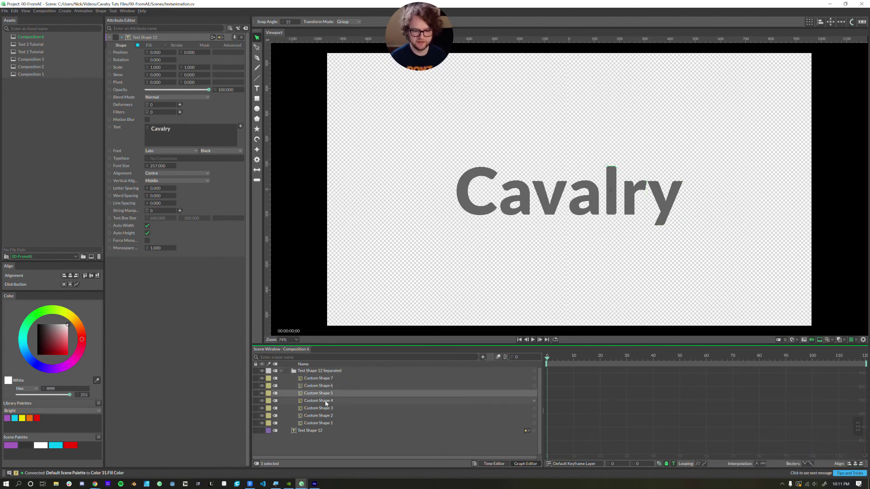
click(326, 402)
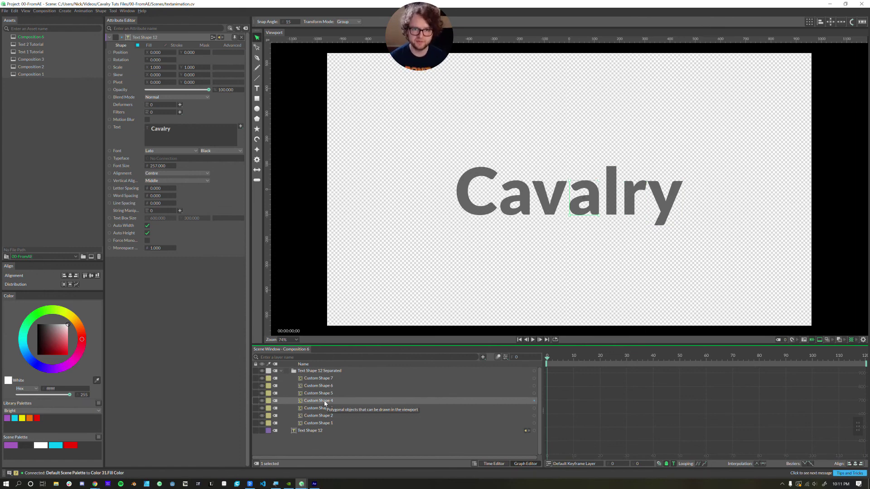
Make the second "a" (Custom Shape 4) editable with the Edit Shape tool and show the editable shape's attributes.
click(256, 48)
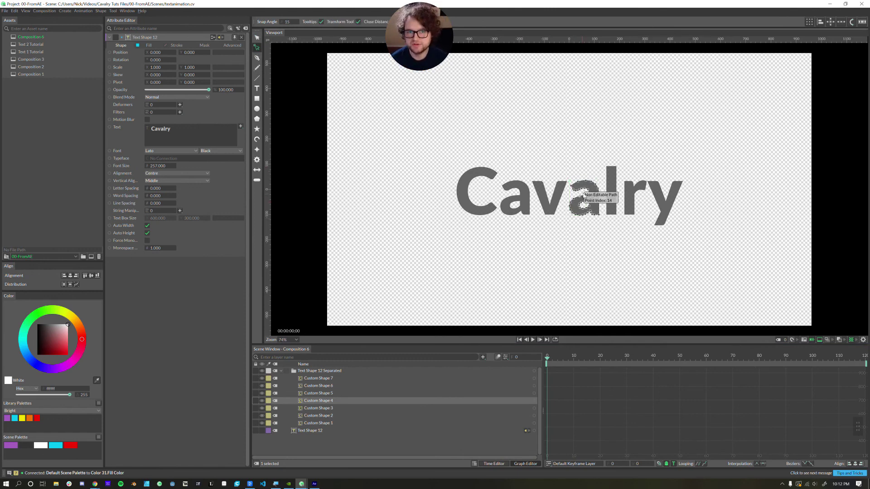
double_click(586, 182)
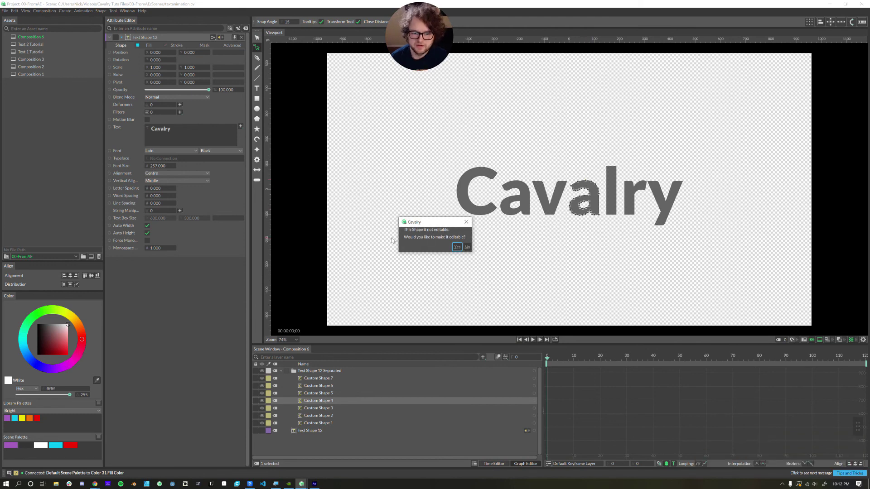
click(458, 247)
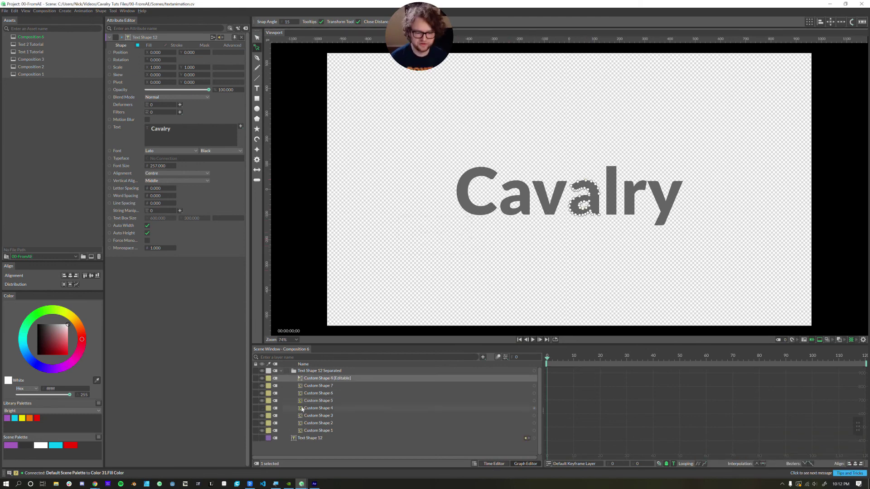
click(319, 378)
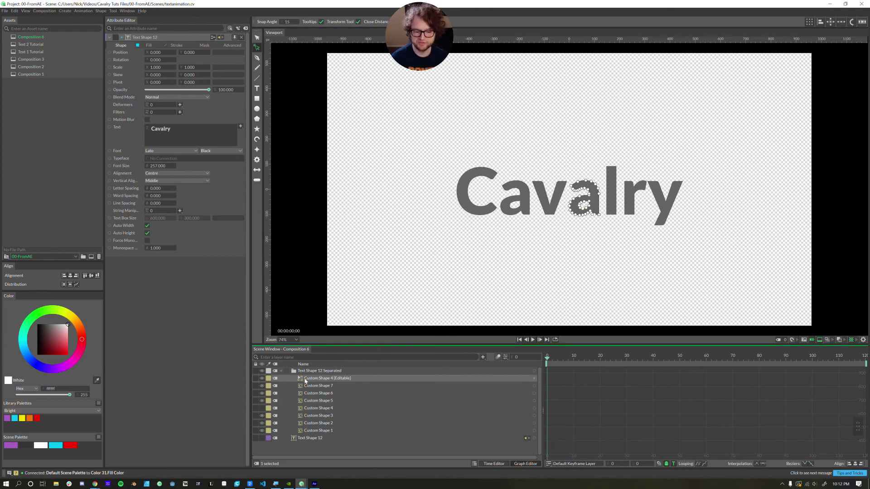
click(301, 379)
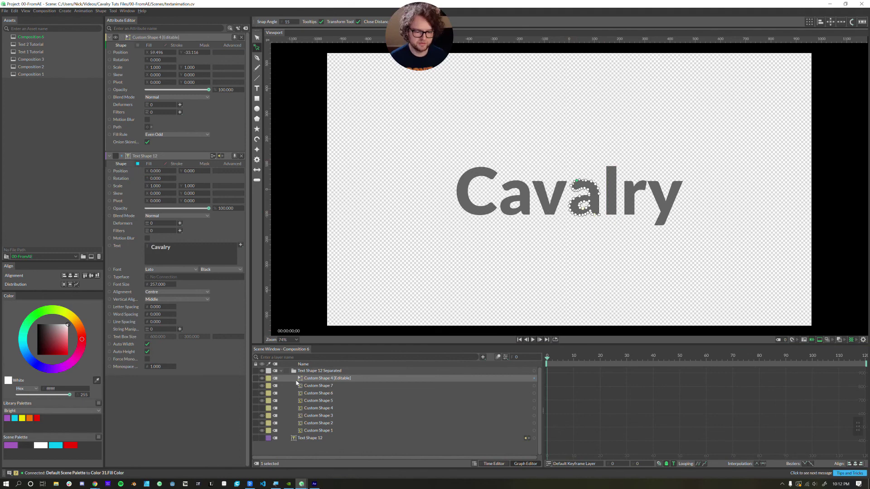
double_click(299, 382)
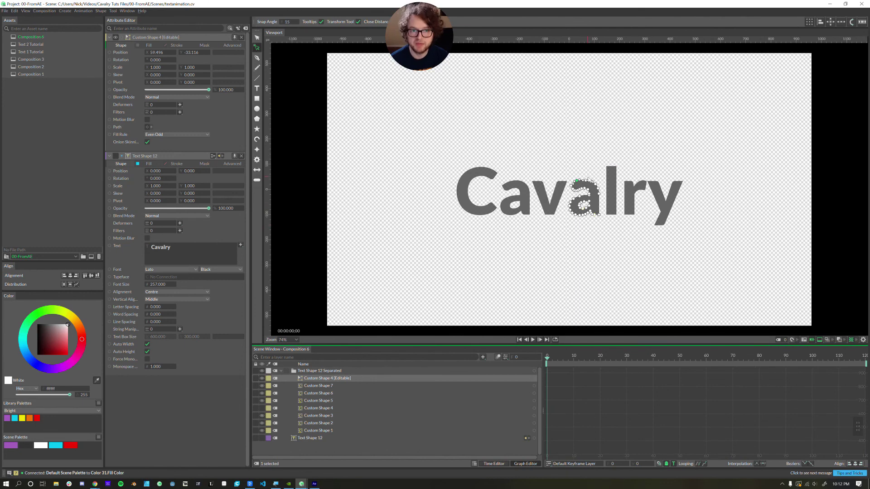
Try making the original Cavalry text layer editable as one whole shape, and undo the conversion.
click(294, 439)
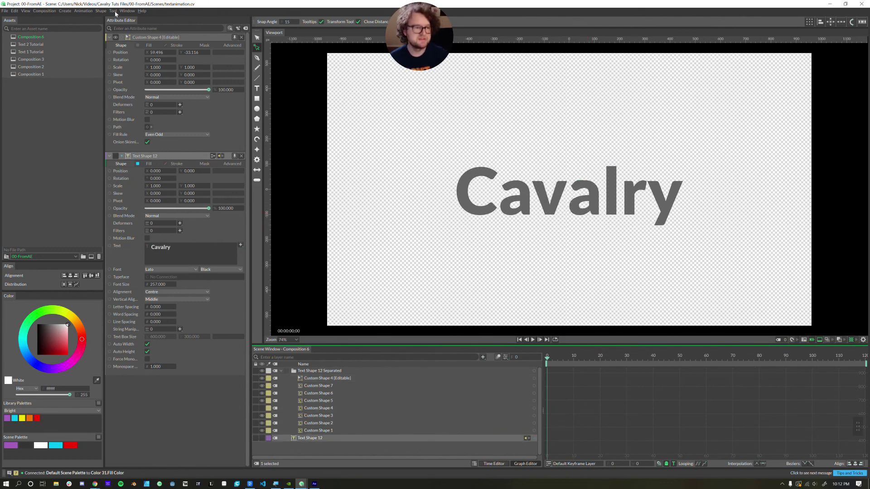
click(101, 11)
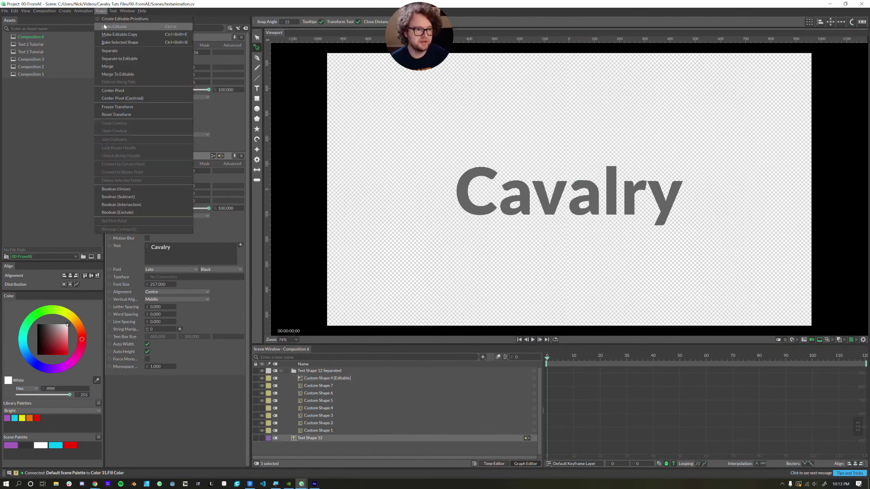
click(104, 26)
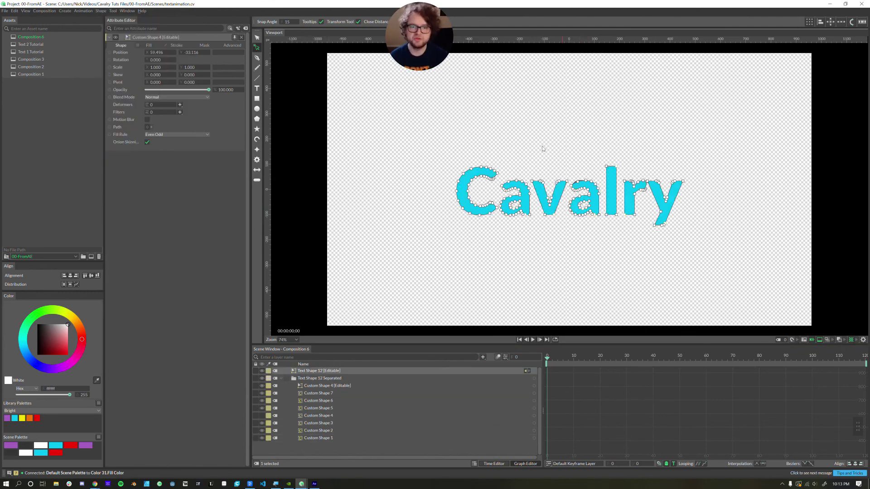
key(ctrl+z)
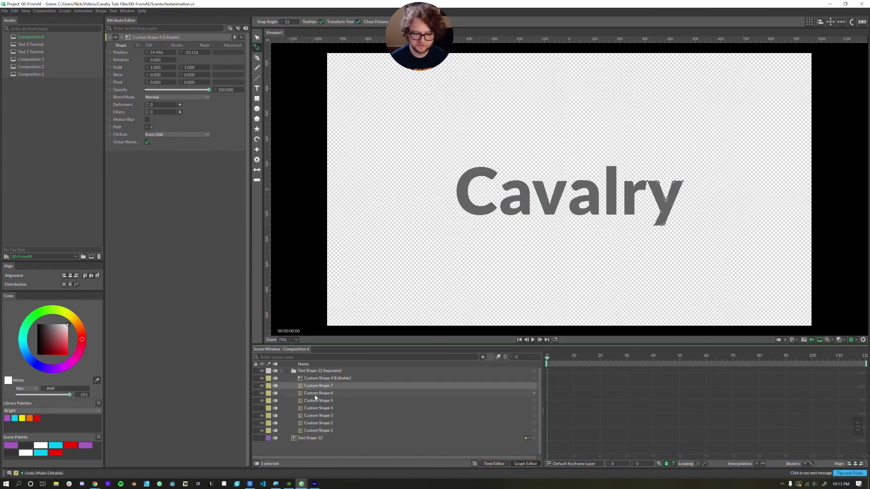
Make Custom Shapes 1 through 7 editable together, and select some of the resulting letters and their group to inspect them.
shift+click(317, 431)
click(101, 10)
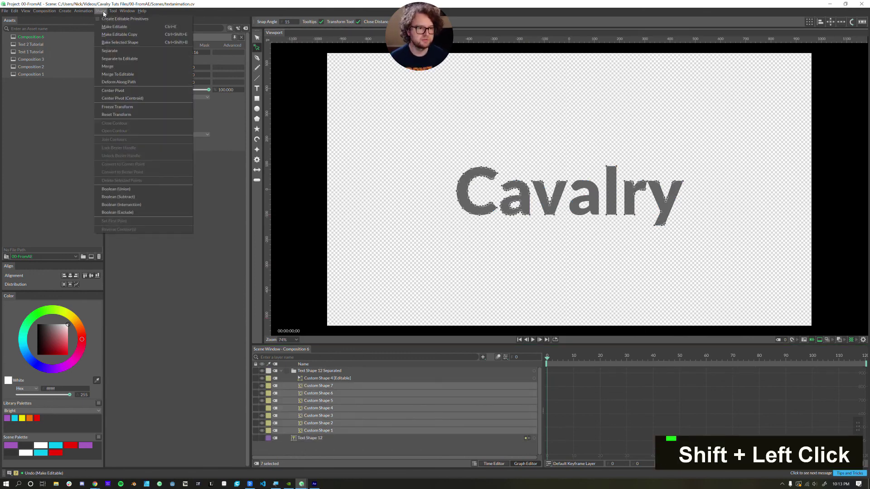
click(112, 27)
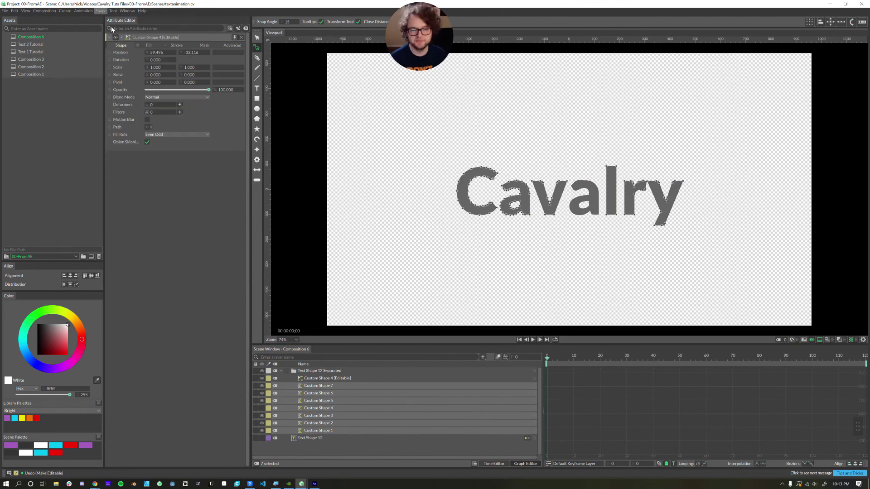
click(101, 11)
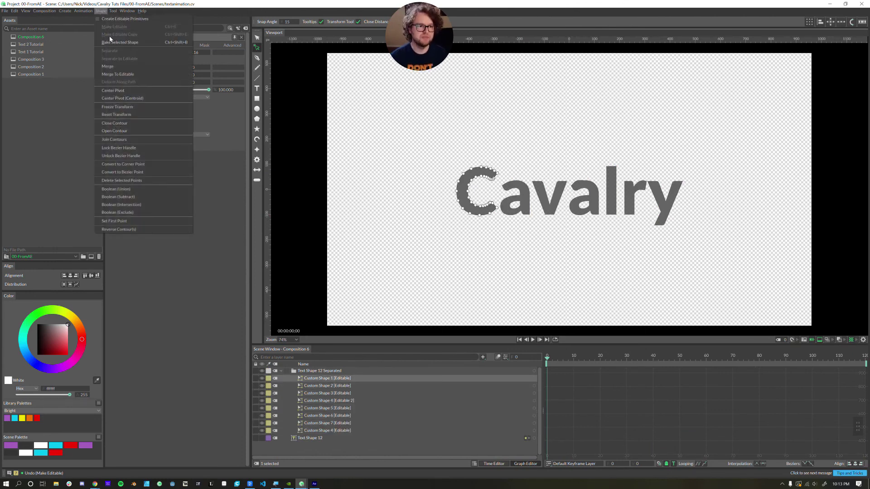
click(334, 415)
click(331, 408)
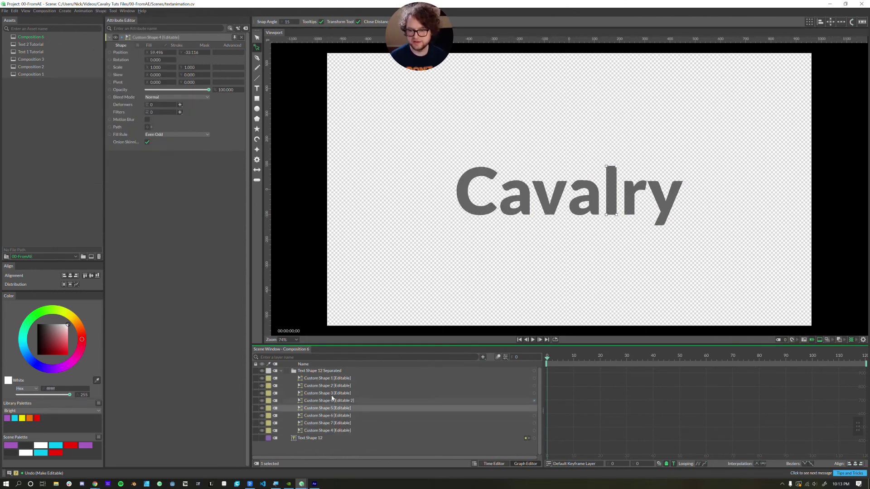
click(332, 386)
click(332, 371)
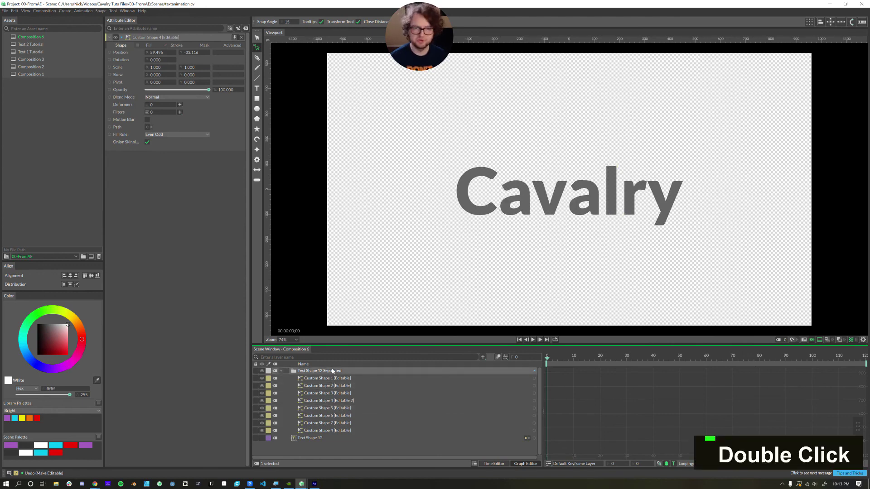